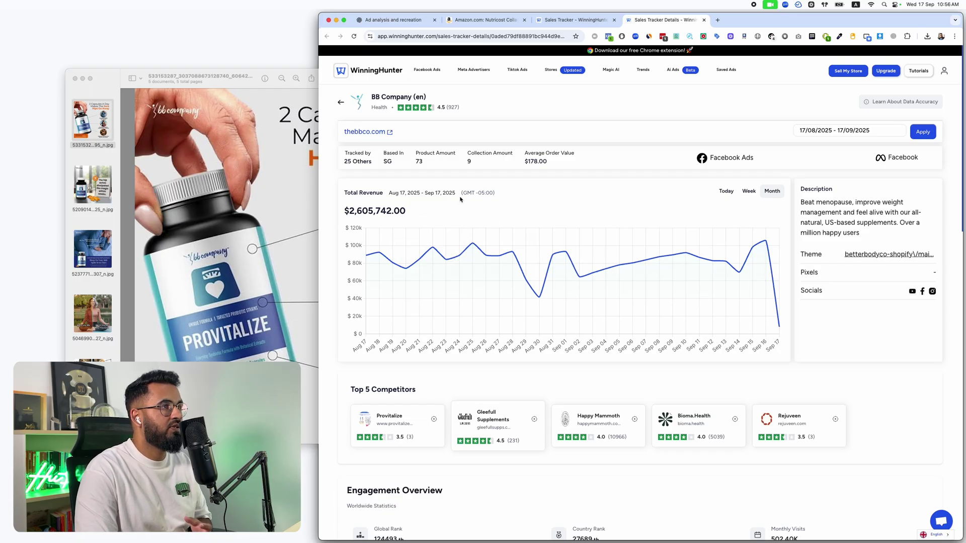
Step: Open BB Company's Facebook ads from WinningHunter and bring the Meta Ad Library window forward
{"action": "left_click", "coordinate": [746, 159]}
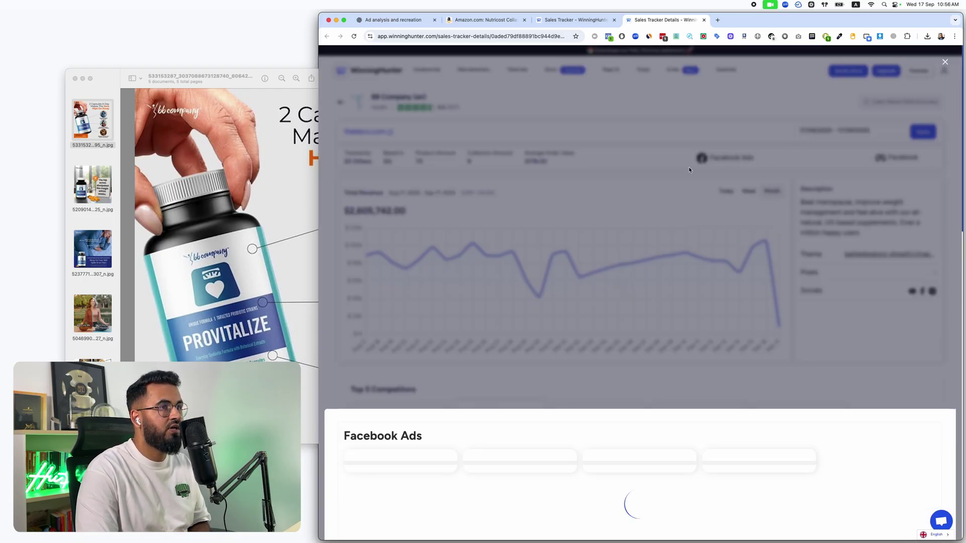
{"action": "key", "text": "ctrl+Up"}
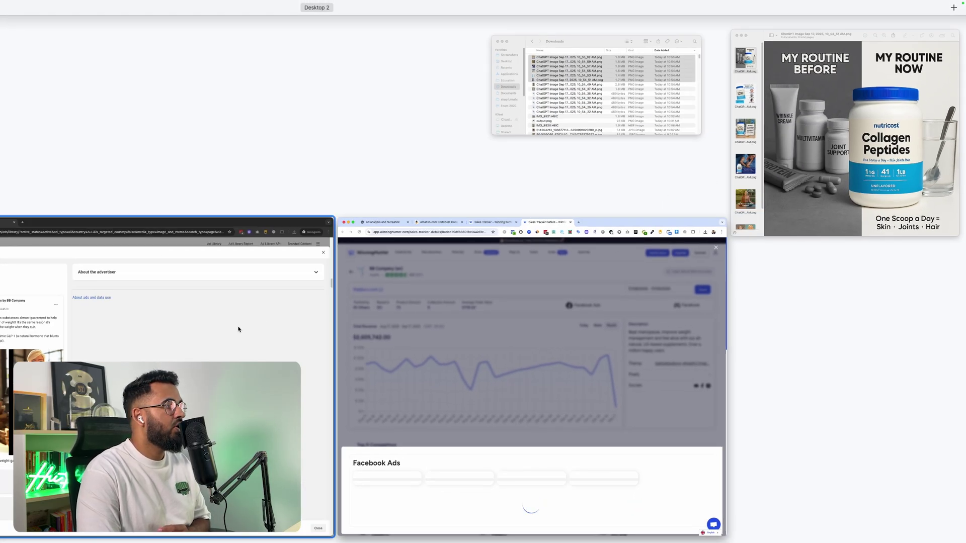
{"action": "left_click", "coordinate": [237, 327]}
Step: Close Ad Details, browse Provitalize's active image ads, and open one ad's Shop now landing page
{"action": "left_click", "coordinate": [947, 73]}
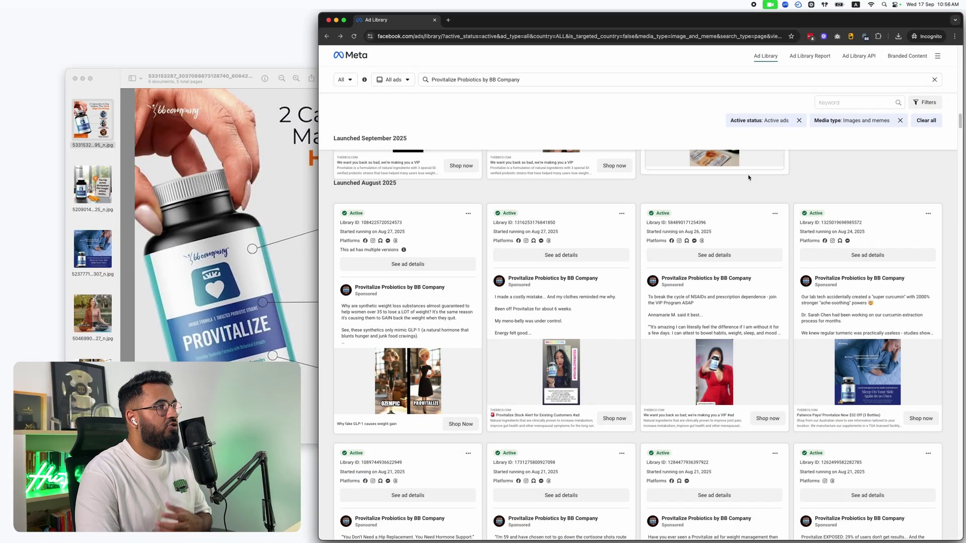
{"action": "scroll", "coordinate": [631, 274], "scroll_direction": "down", "scroll_amount": 10}
{"action": "scroll", "coordinate": [633, 275], "scroll_direction": "up", "scroll_amount": 5}
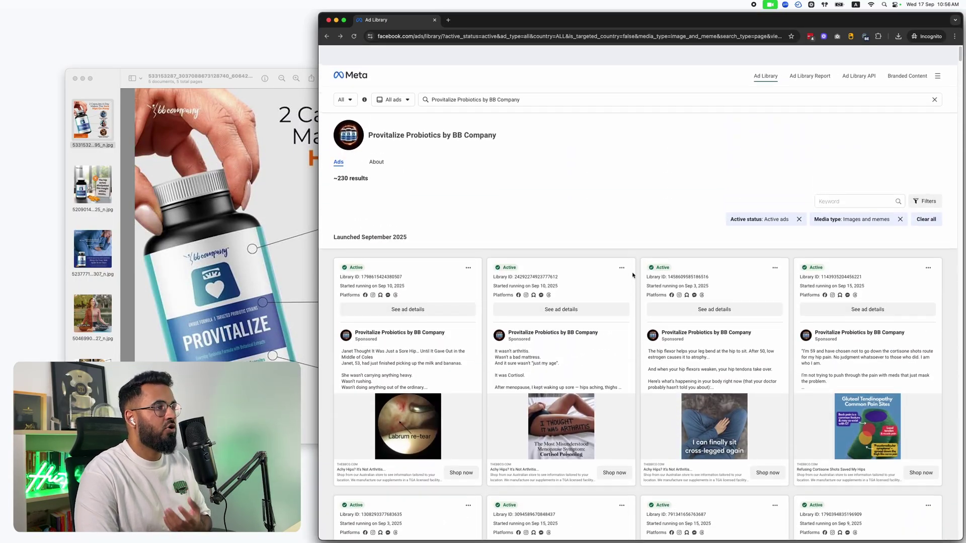
{"action": "mouse_move", "coordinate": [386, 122]}
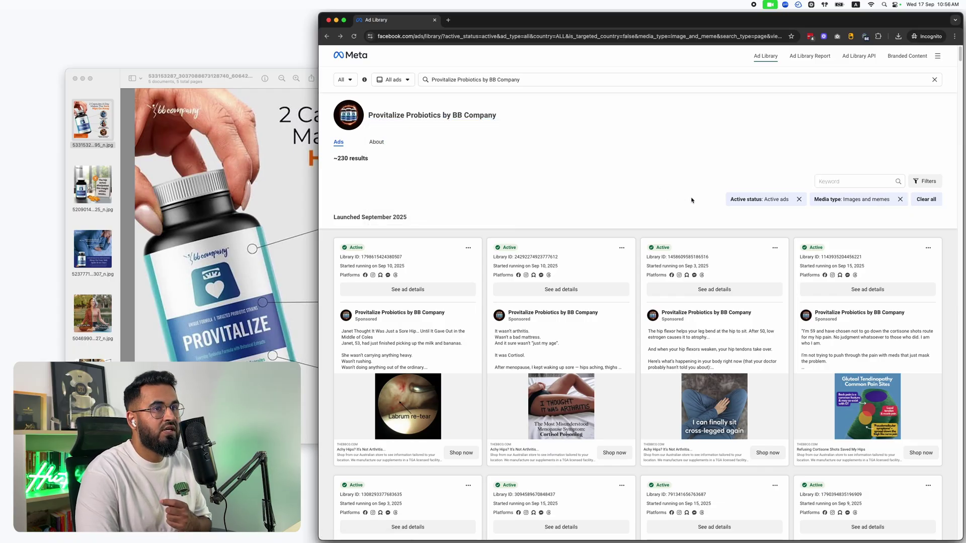
{"action": "scroll", "coordinate": [715, 218], "scroll_direction": "down", "scroll_amount": 10}
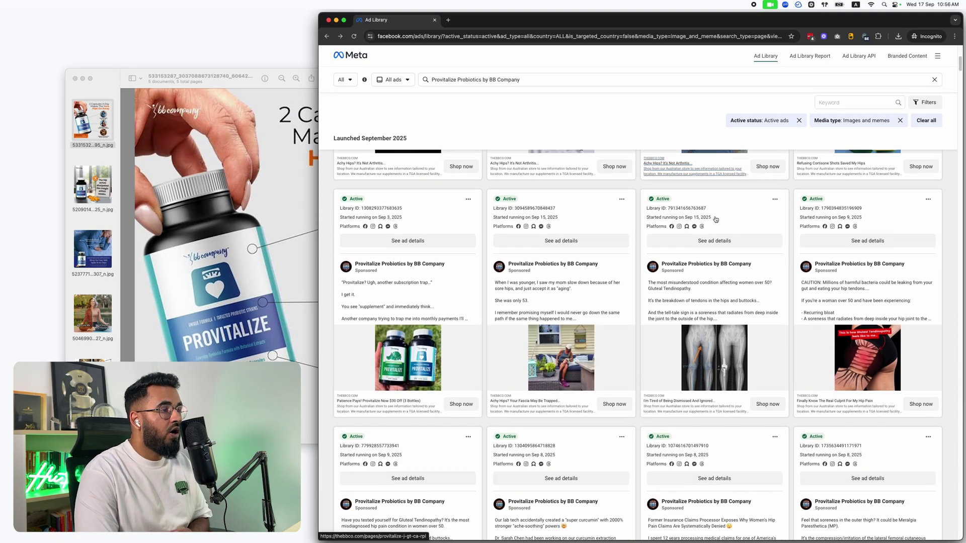
{"action": "scroll", "coordinate": [715, 219], "scroll_direction": "down", "scroll_amount": 10}
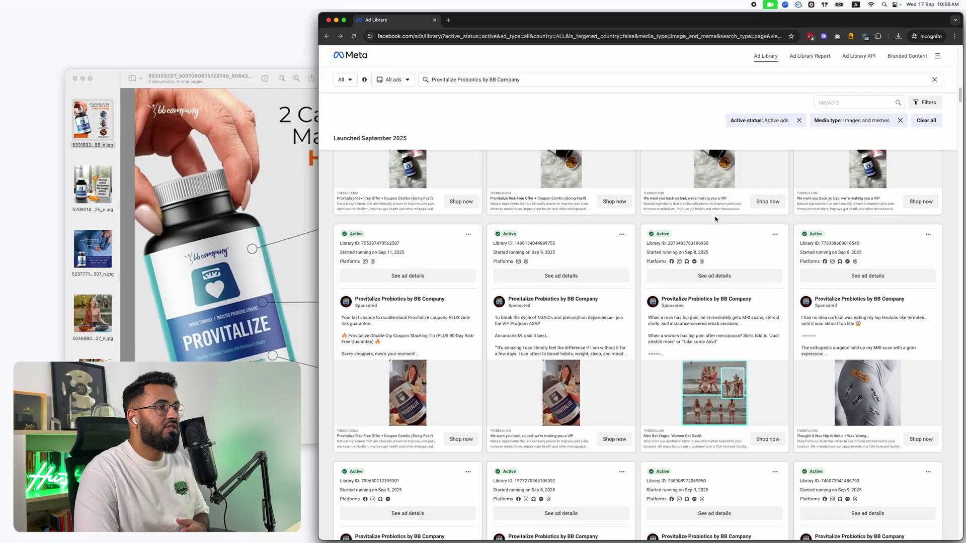
{"action": "left_click", "coordinate": [615, 201]}
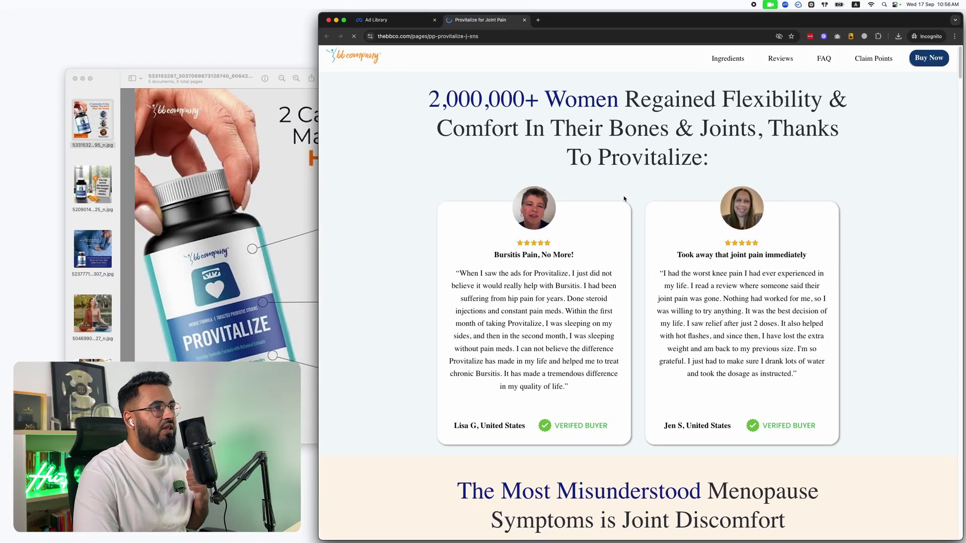
Step: Scroll through the Provitalize joint-pain landing page on thebbco.com, then return to the Ad Library tab
{"action": "scroll", "coordinate": [628, 196], "scroll_direction": "down", "scroll_amount": 15}
{"action": "scroll", "coordinate": [642, 189], "scroll_direction": "down", "scroll_amount": 20}
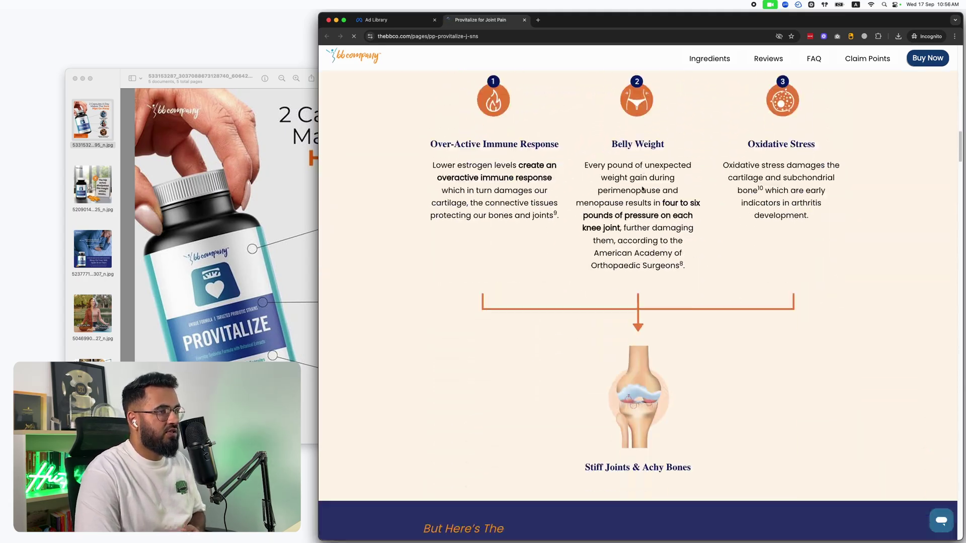
{"action": "scroll", "coordinate": [643, 189], "scroll_direction": "down", "scroll_amount": 20}
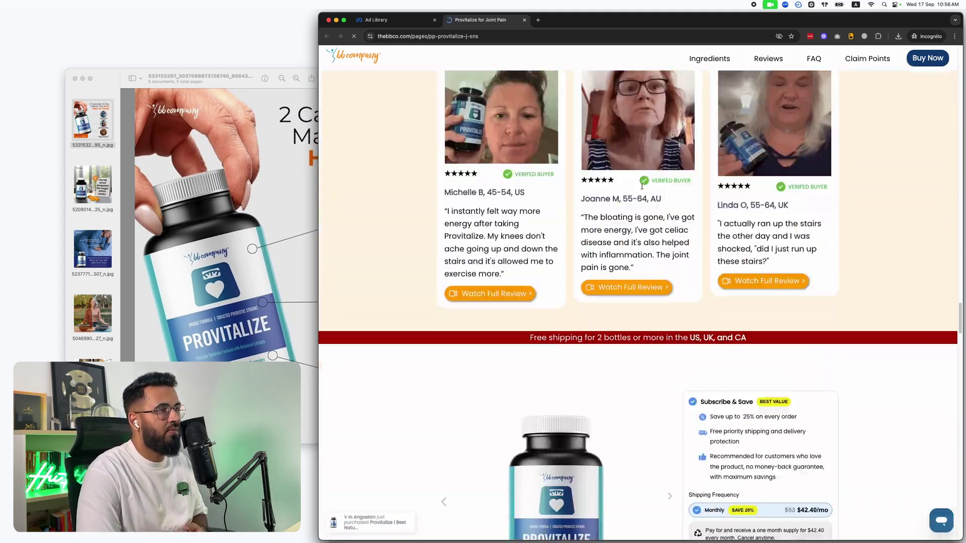
{"action": "scroll", "coordinate": [643, 189], "scroll_direction": "up", "scroll_amount": 20}
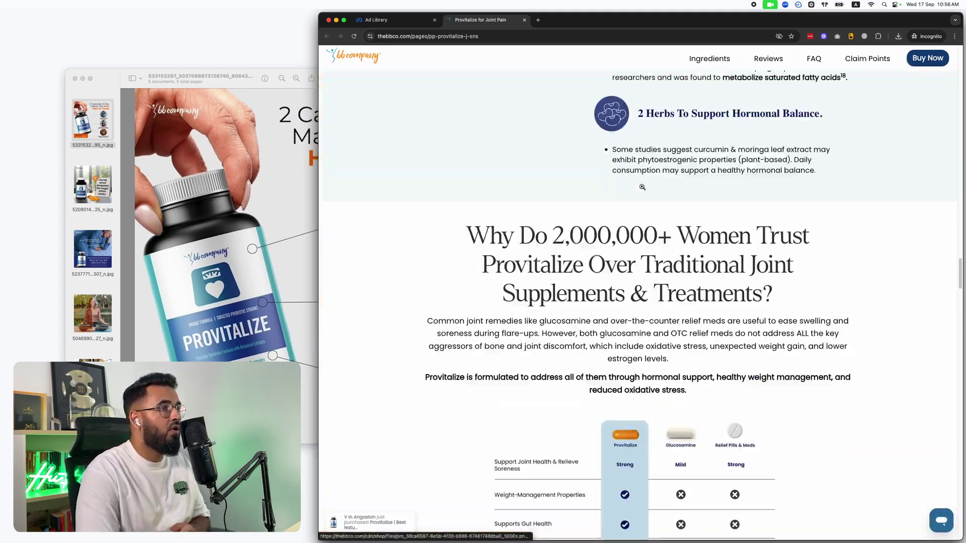
{"action": "scroll", "coordinate": [642, 189], "scroll_direction": "up", "scroll_amount": 15}
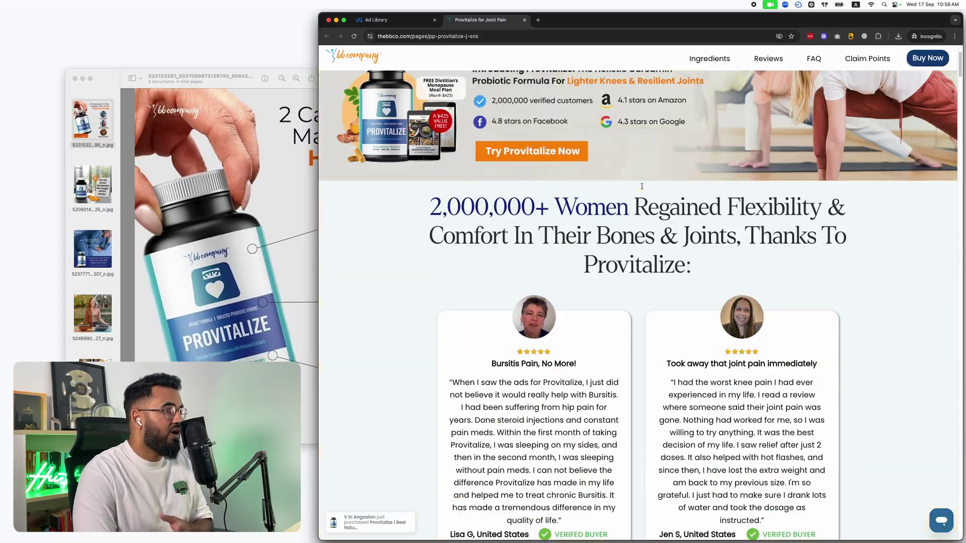
{"action": "left_click", "coordinate": [413, 20]}
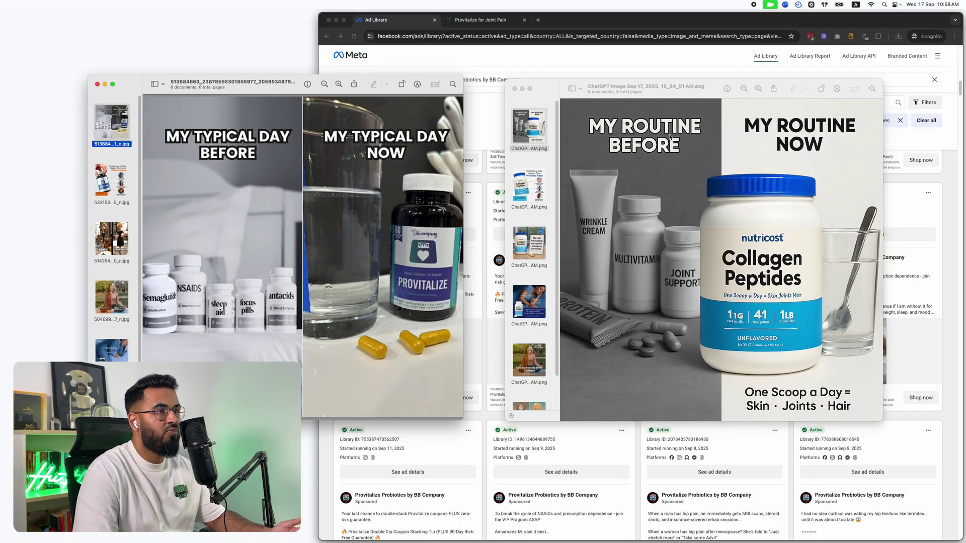
Step: Pair the first competitor ad with '1 Scoop A Day', then 'OZEMPIC vs PROVITALIZE' with 'Without/With Collagen'
{"action": "key", "text": "Down"}
{"action": "key", "text": "Down"}
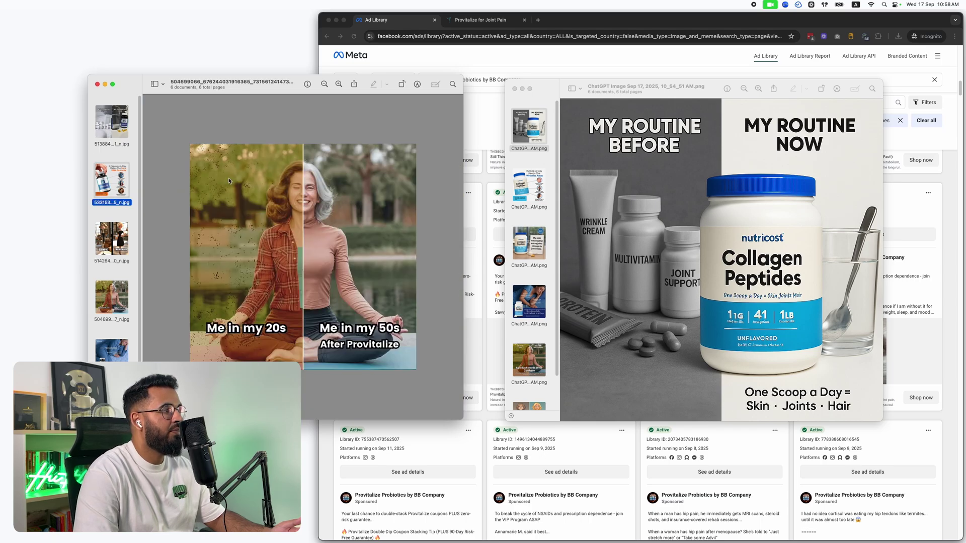
{"action": "key", "text": "Up"}
{"action": "key", "text": "Up"}
{"action": "key", "text": "Down"}
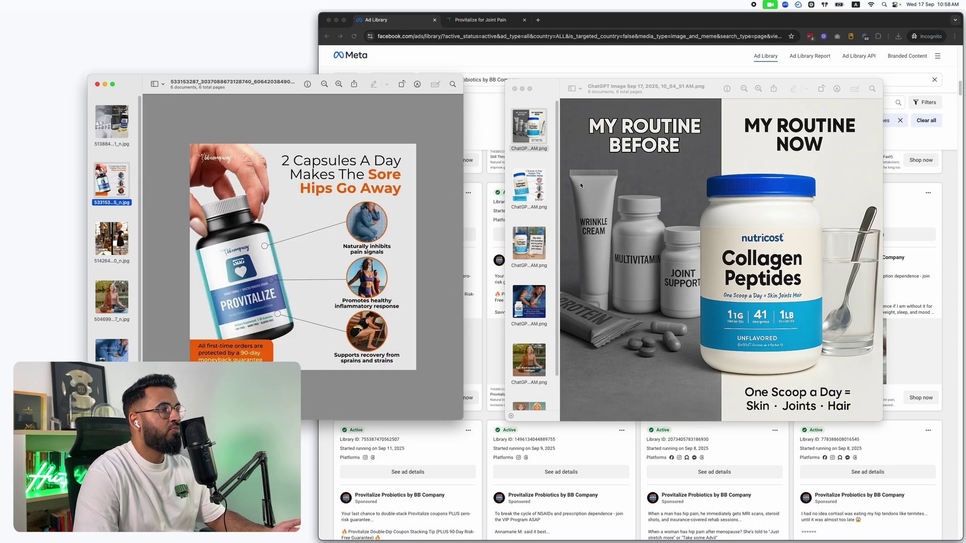
{"action": "left_click", "coordinate": [529, 185]}
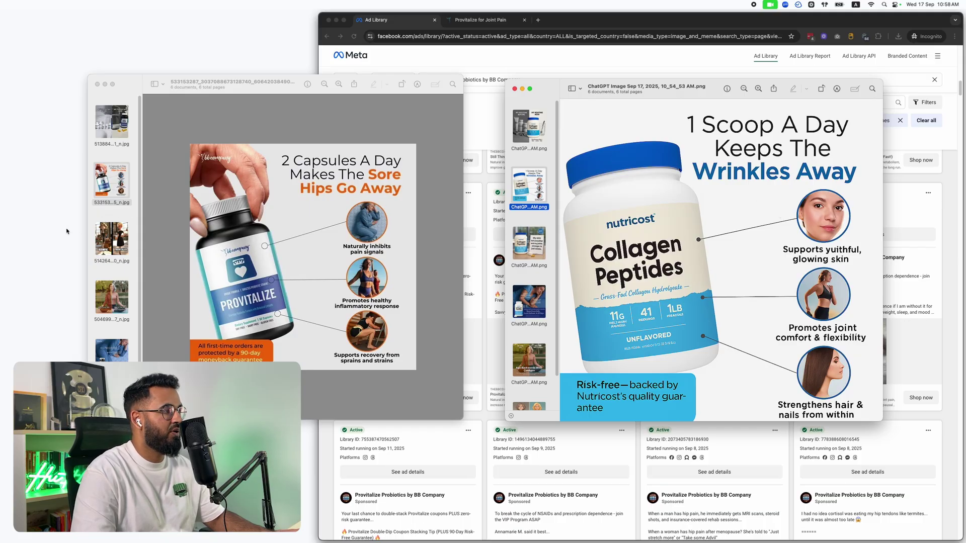
{"action": "left_click", "coordinate": [110, 240]}
{"action": "scroll", "coordinate": [538, 315], "scroll_direction": "down", "scroll_amount": 2}
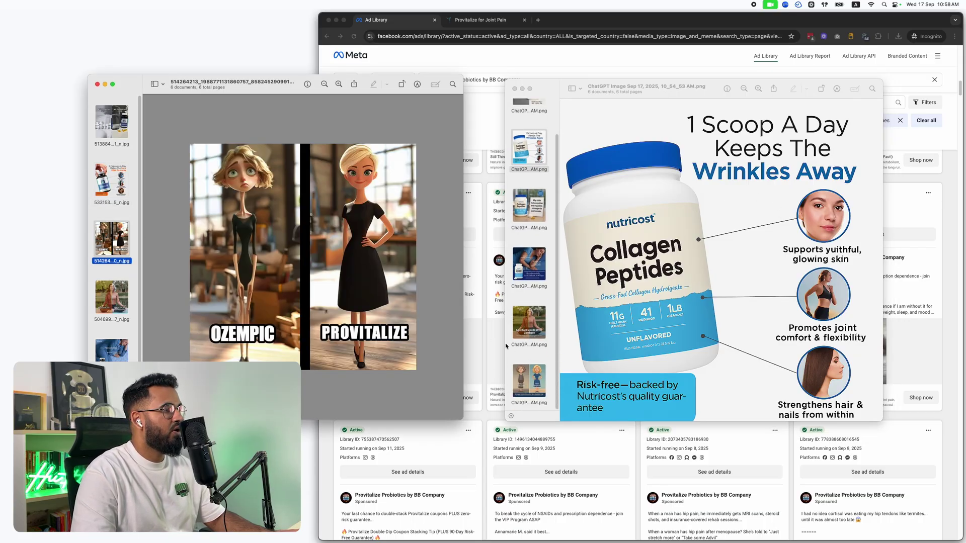
{"action": "left_click", "coordinate": [529, 381]}
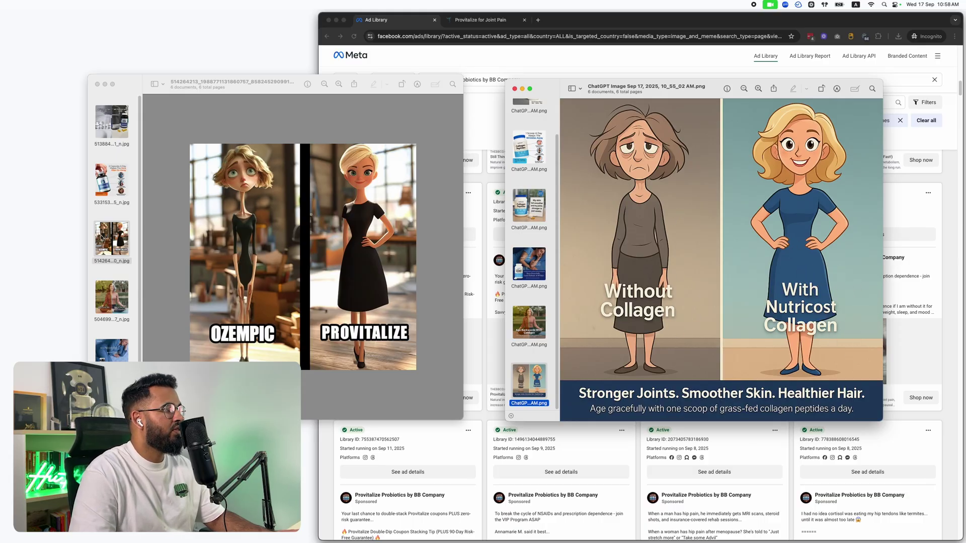
Step: Pair 'Me in my 20s/50s' with 'Age Backwards With Collagen', and '2 Capsules A Day' with '1 Scoop A Day'
{"action": "left_click", "coordinate": [116, 297]}
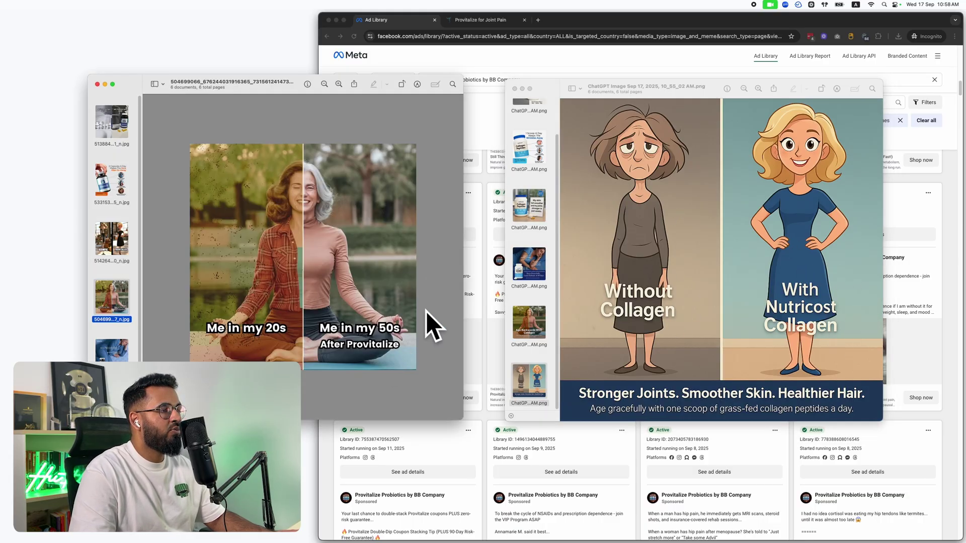
{"action": "left_click", "coordinate": [529, 322]}
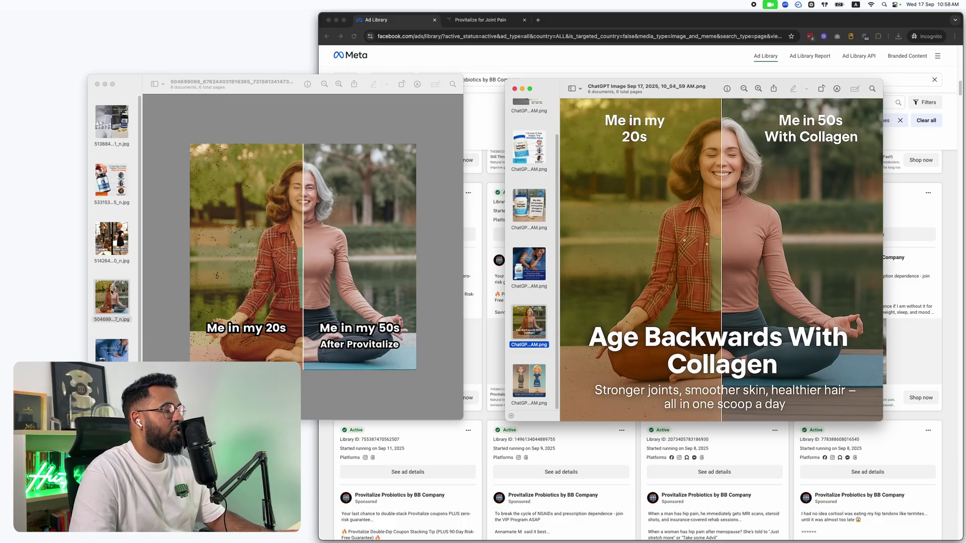
{"action": "left_click", "coordinate": [123, 183]}
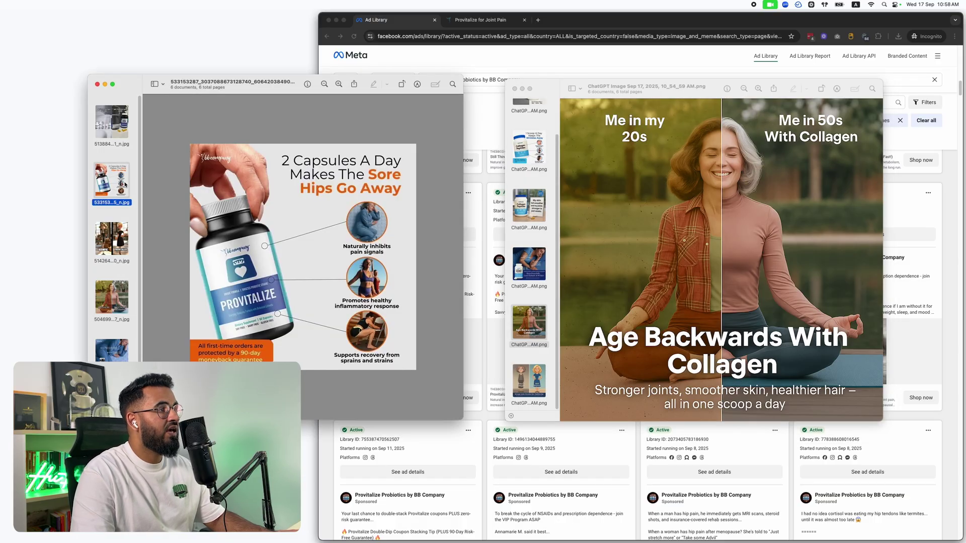
{"action": "left_click", "coordinate": [529, 148]}
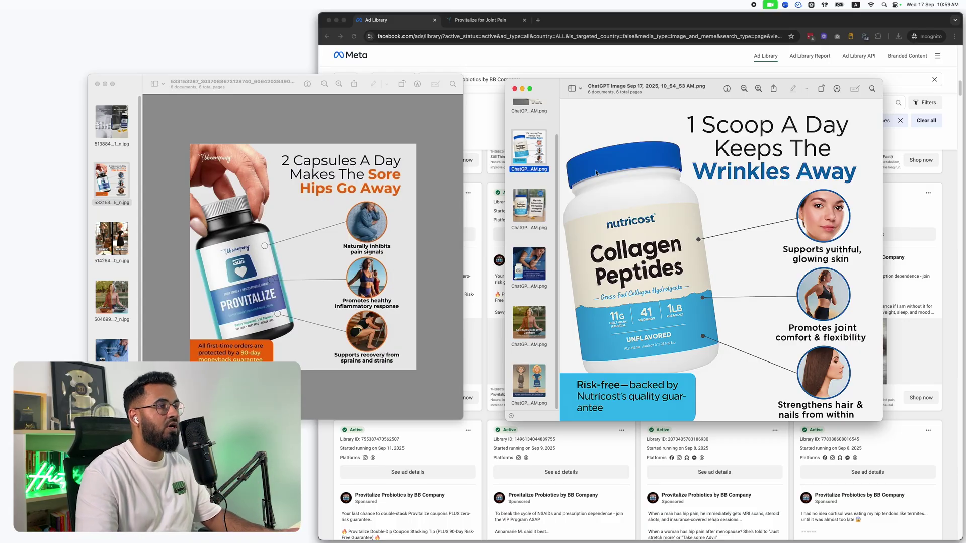
Step: Scroll Provitalize's Ad Library grid from September 2025 ads down to those launched August 2025
{"action": "left_click", "coordinate": [476, 161]}
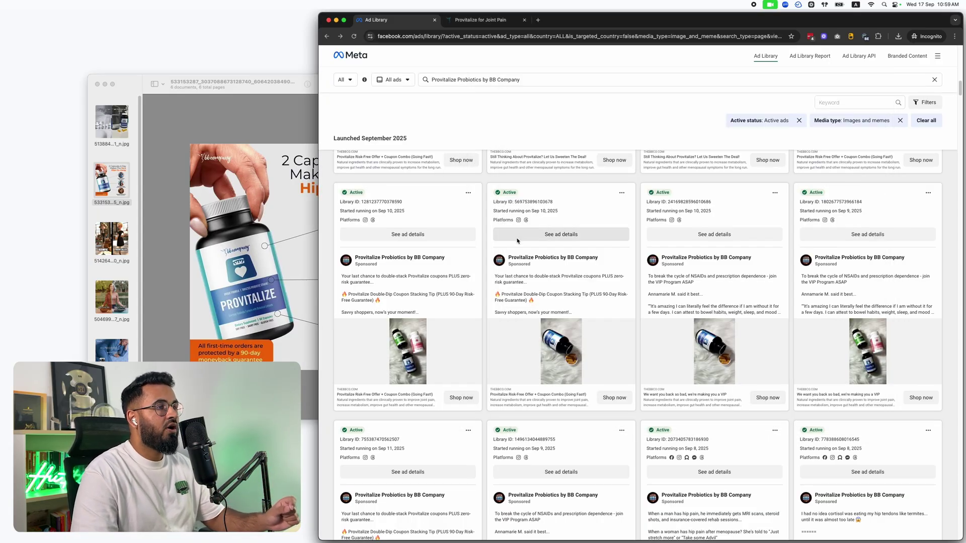
{"action": "scroll", "coordinate": [518, 241], "scroll_direction": "up", "scroll_amount": 3}
{"action": "scroll", "coordinate": [517, 241], "scroll_direction": "up", "scroll_amount": 10}
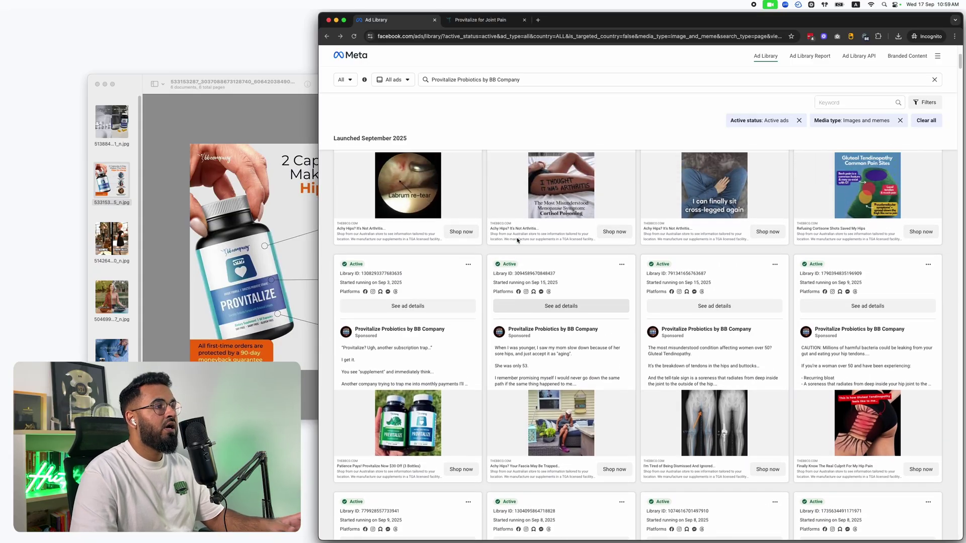
{"action": "scroll", "coordinate": [518, 241], "scroll_direction": "down", "scroll_amount": 10}
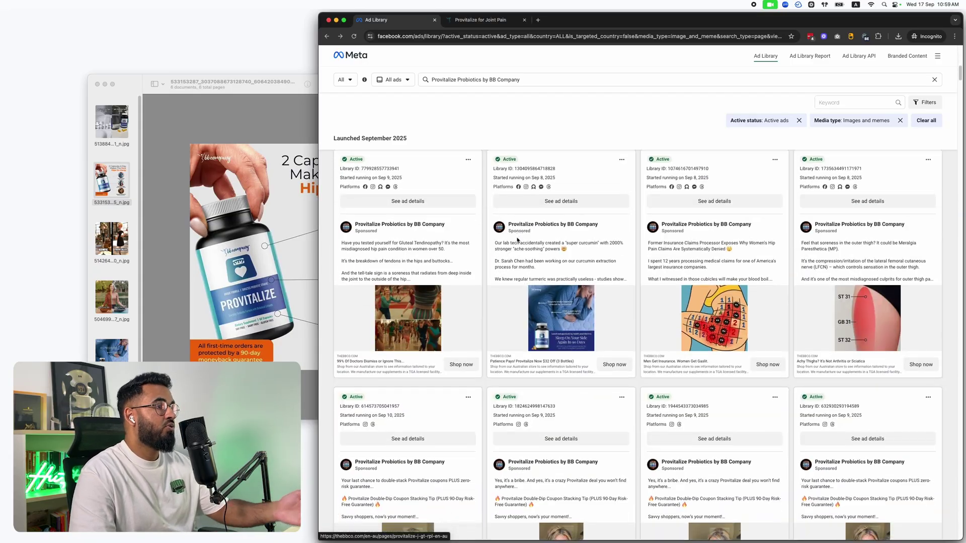
{"action": "scroll", "coordinate": [517, 240], "scroll_direction": "down", "scroll_amount": 10}
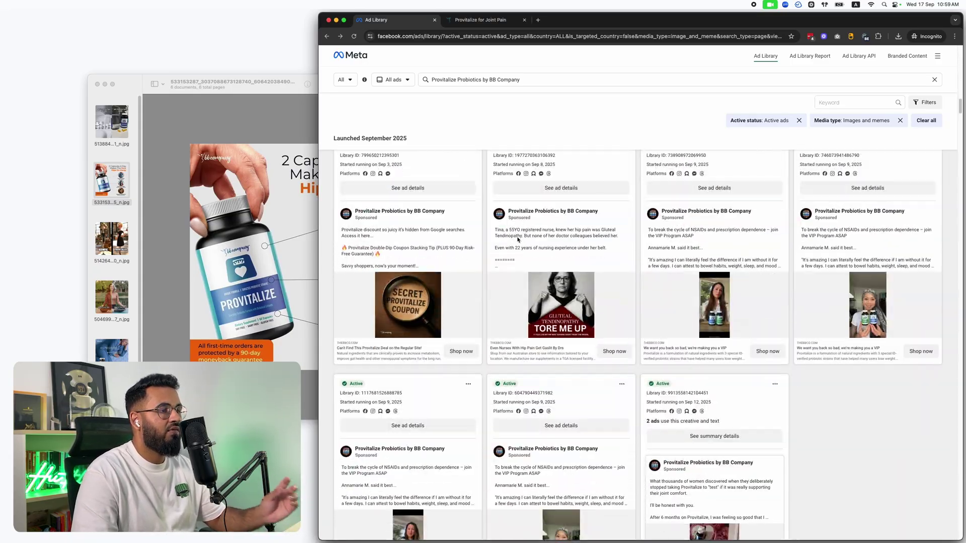
{"action": "scroll", "coordinate": [518, 240], "scroll_direction": "down", "scroll_amount": 10}
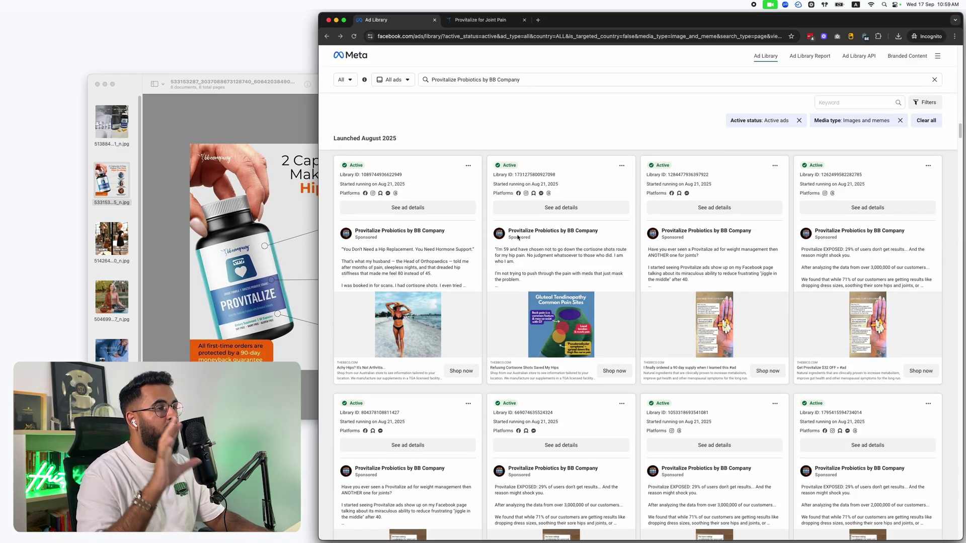
{"action": "key", "text": "ctrl+Up"}
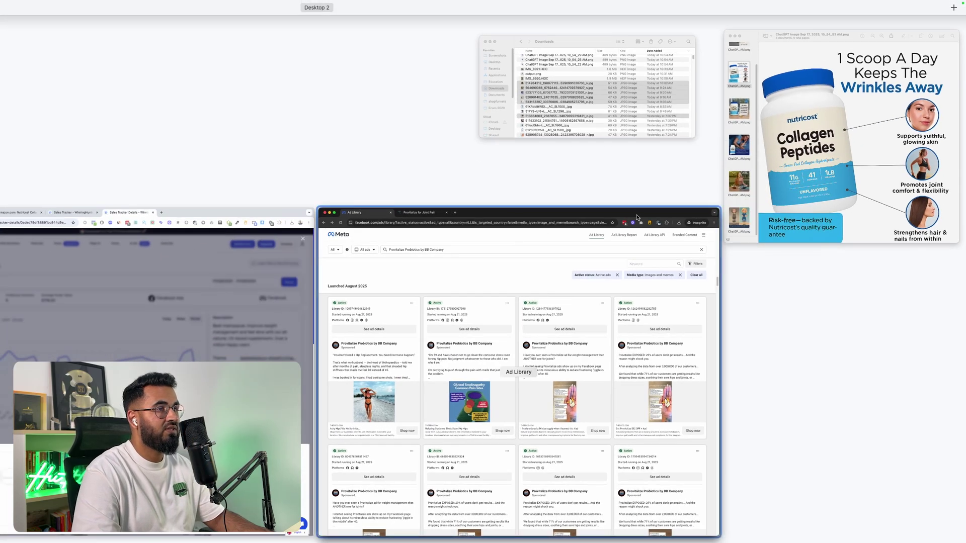
Step: Close WinningHunter's Facebook Ads list to view BB Company's sales tracker, then return to the Ad Library
{"action": "left_click", "coordinate": [600, 94]}
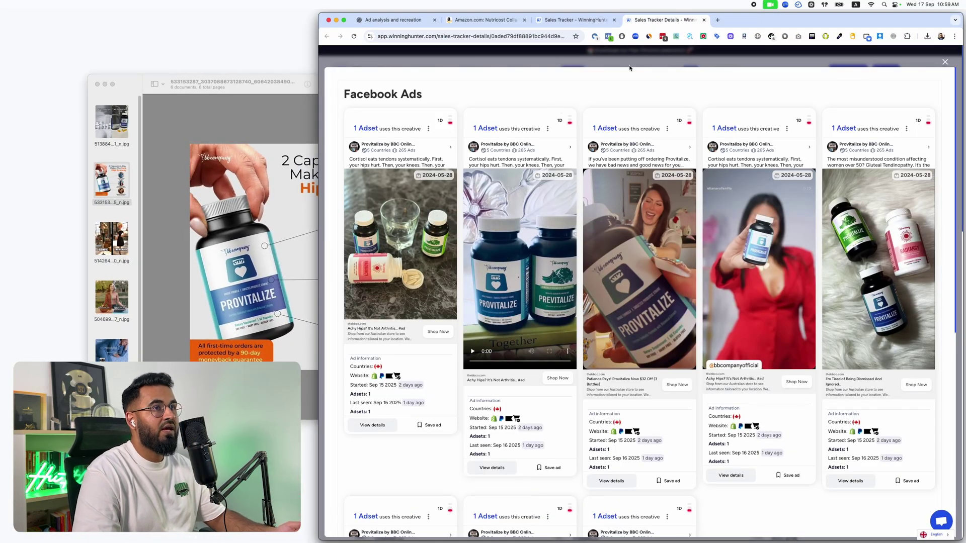
{"action": "left_click", "coordinate": [944, 61]}
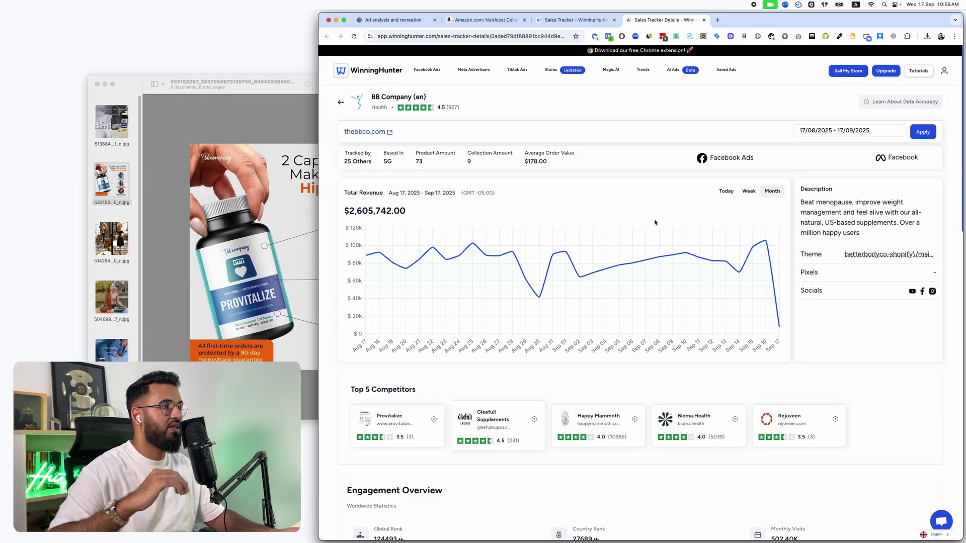
{"action": "key", "text": "ctrl+Up"}
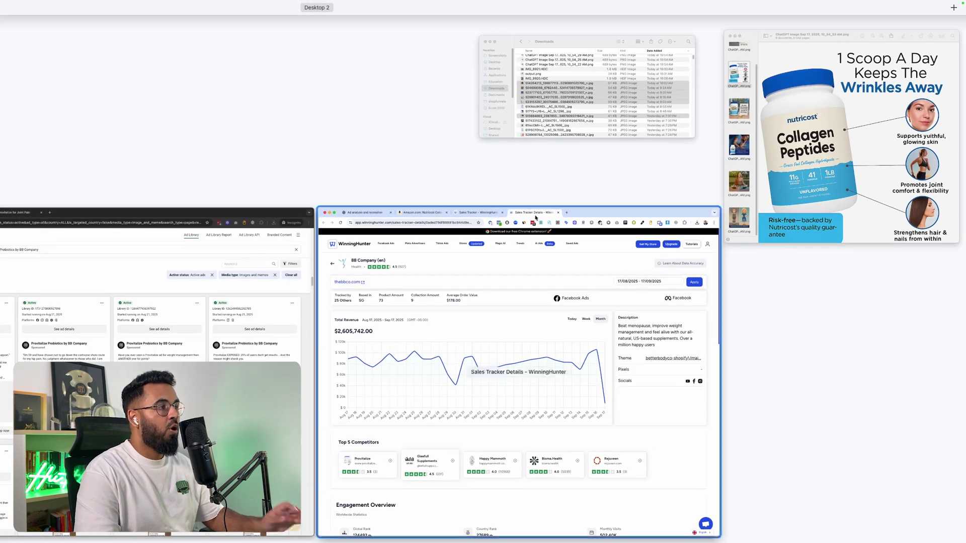
{"action": "left_click", "coordinate": [418, 352]}
Step: Scroll through BB Company's active Provitalize image ads in the Ad Library
{"action": "key", "text": "ctrl+Up"}
{"action": "left_click", "coordinate": [545, 278]}
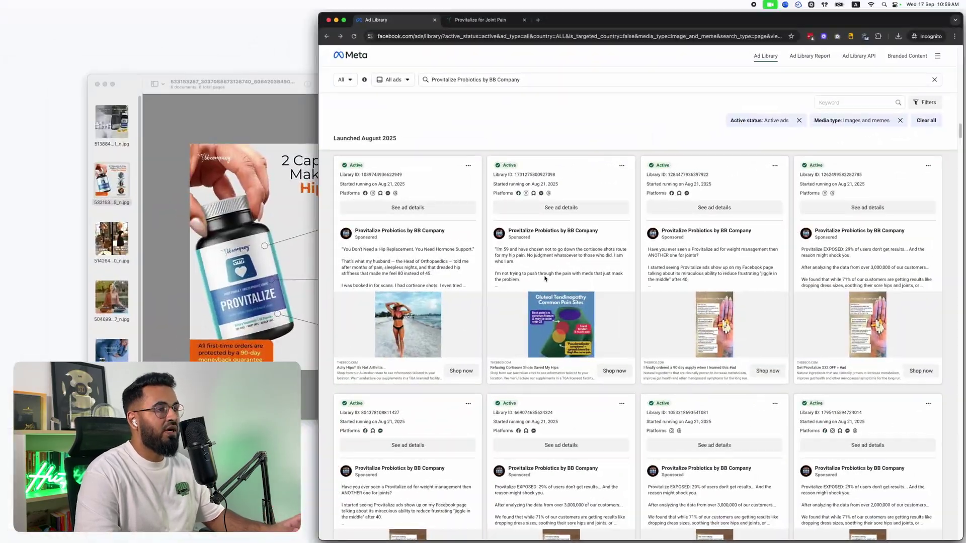
{"action": "scroll", "coordinate": [545, 278], "scroll_direction": "down", "scroll_amount": 5}
{"action": "scroll", "coordinate": [545, 278], "scroll_direction": "down", "scroll_amount": 10}
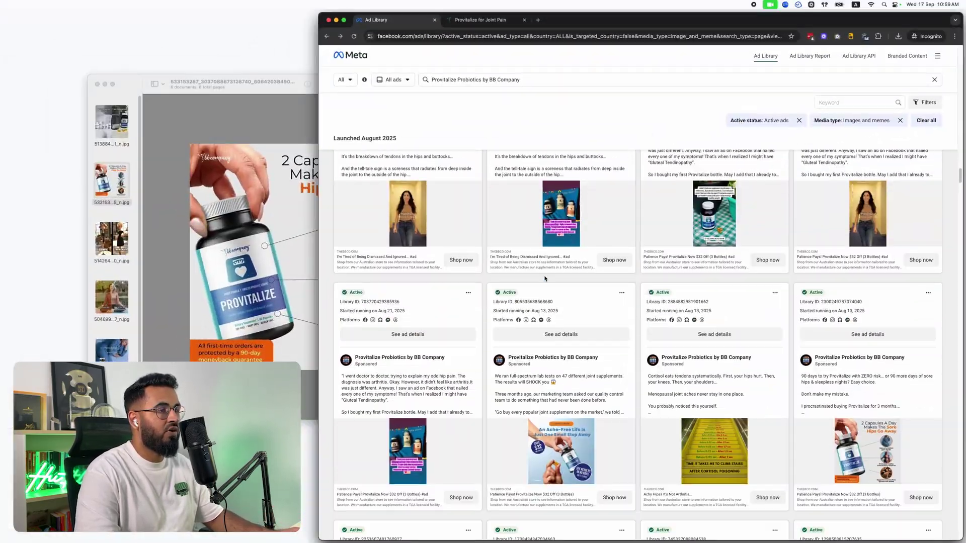
{"action": "scroll", "coordinate": [545, 278], "scroll_direction": "down", "scroll_amount": 8}
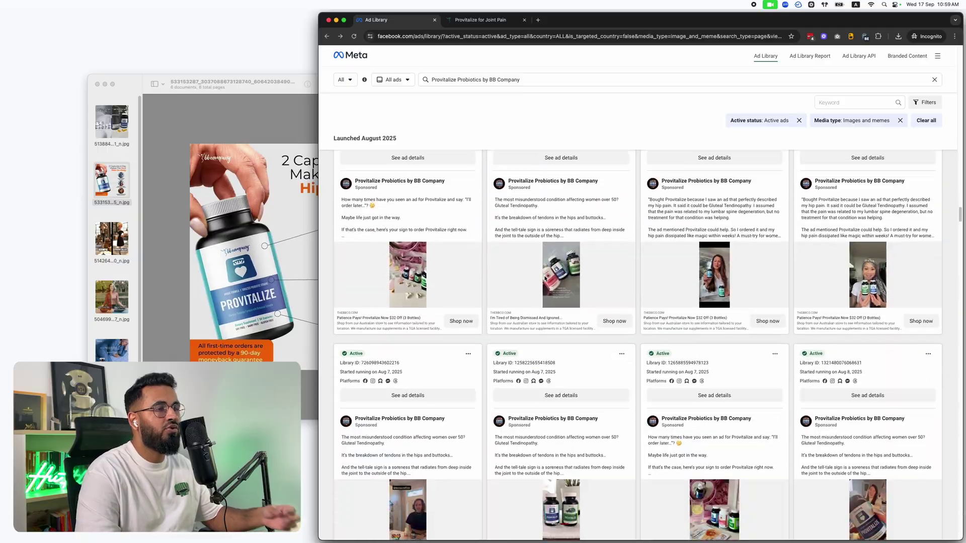
Step: Bring both Preview windows forward: the Nutricost recreations and the Provitalize originals
{"action": "key", "text": "ctrl+Up"}
{"action": "key", "text": "ctrl+Up"}
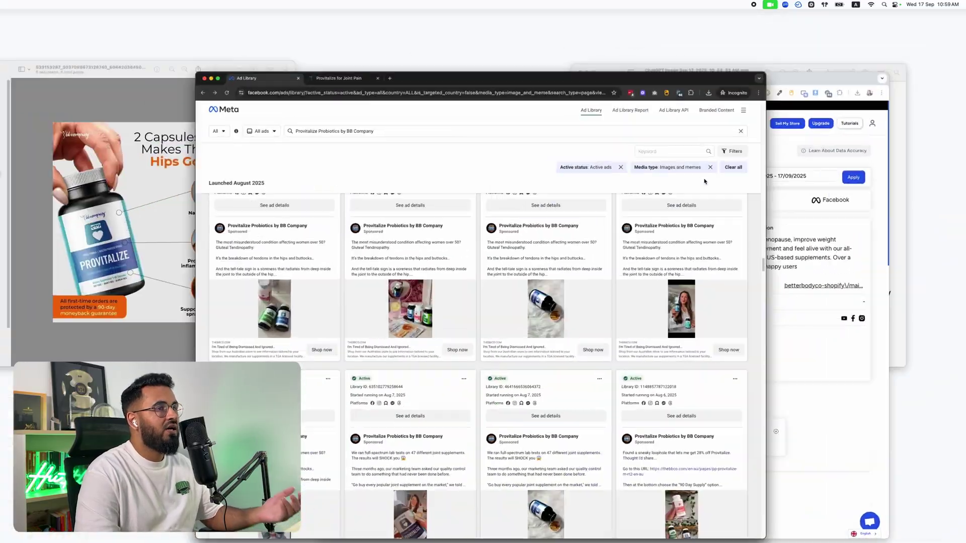
{"action": "key", "text": "ctrl+Up"}
{"action": "left_click", "coordinate": [821, 127]}
{"action": "left_click", "coordinate": [221, 220]}
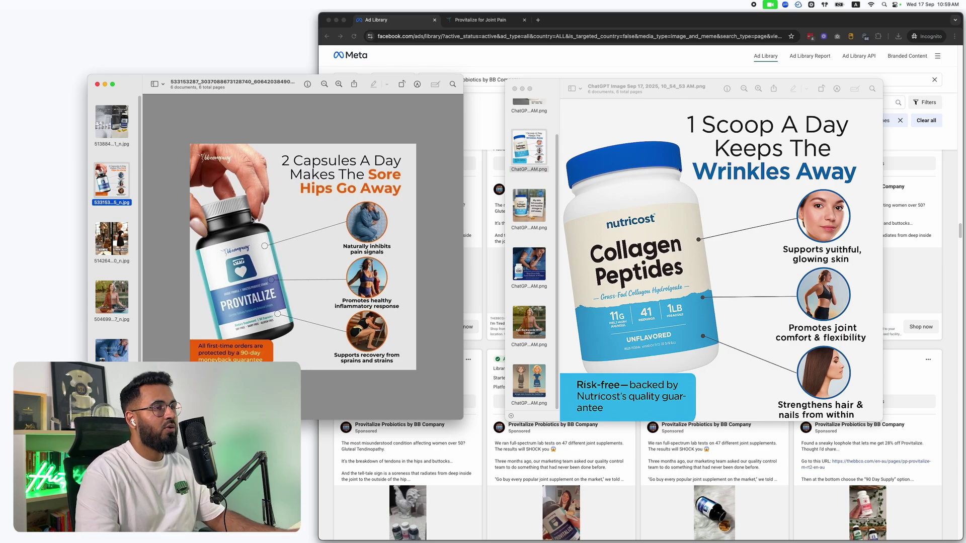
Step: Pair Provitalize's 'hip aches dissipated' ad with the Nutricost 'My skin felt smoother' recreation
{"action": "left_click", "coordinate": [713, 207]}
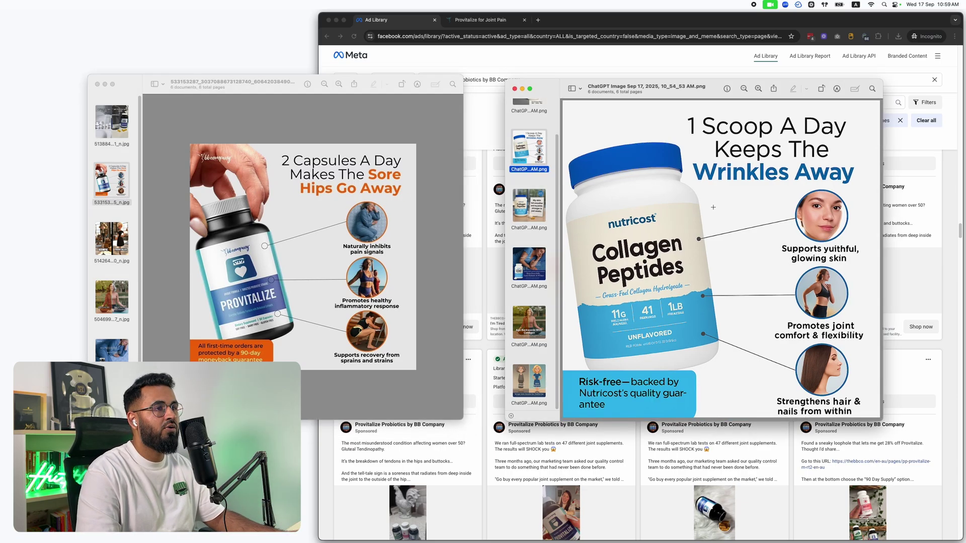
{"action": "scroll", "coordinate": [713, 207], "scroll_direction": "down", "scroll_amount": 3}
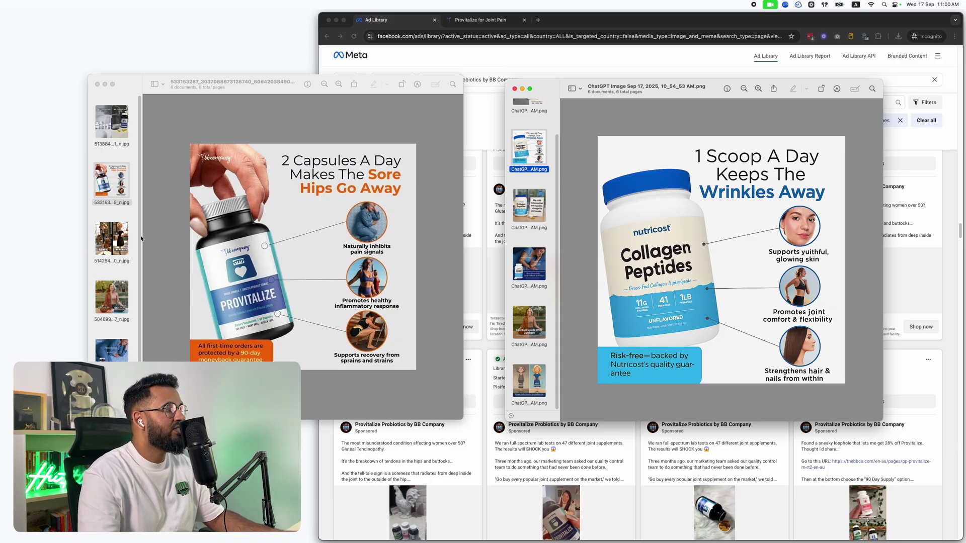
{"action": "scroll", "coordinate": [89, 246], "scroll_direction": "down", "scroll_amount": 2}
{"action": "left_click", "coordinate": [326, 263]}
{"action": "key", "text": "Up"}
{"action": "key", "text": "Up"}
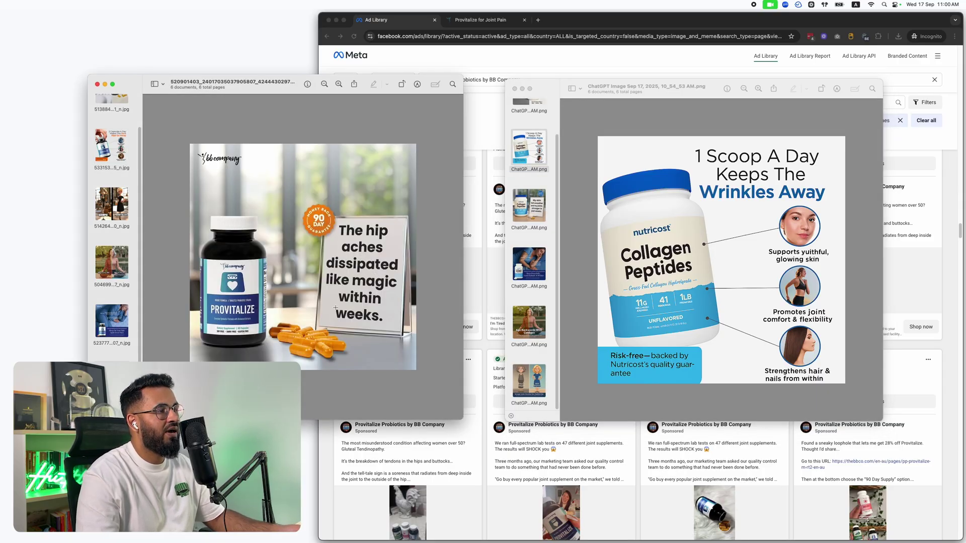
{"action": "left_click", "coordinate": [543, 212]}
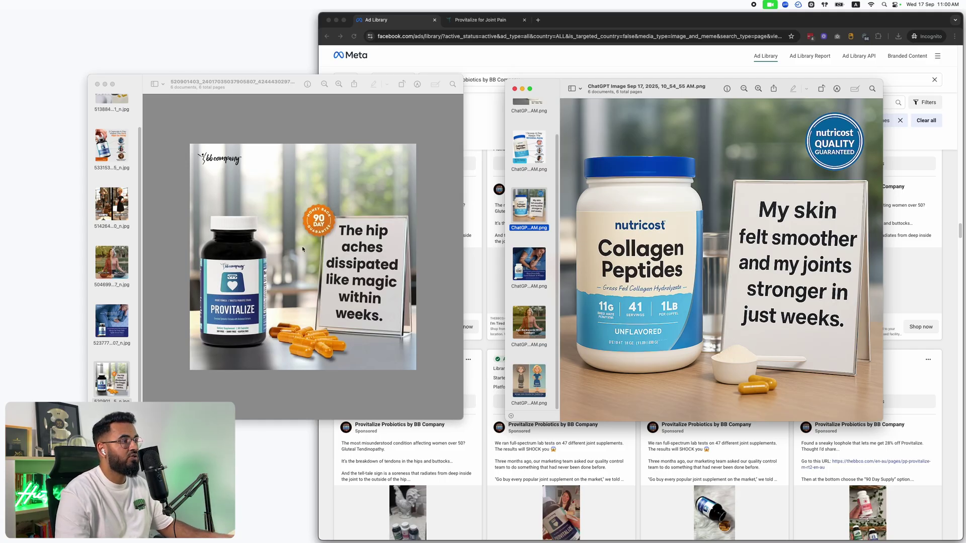
Step: Pair the sleeping-woman ads, then 'My Typical Day' with the 'My Routine' before/after recreation
{"action": "left_click", "coordinate": [277, 320]}
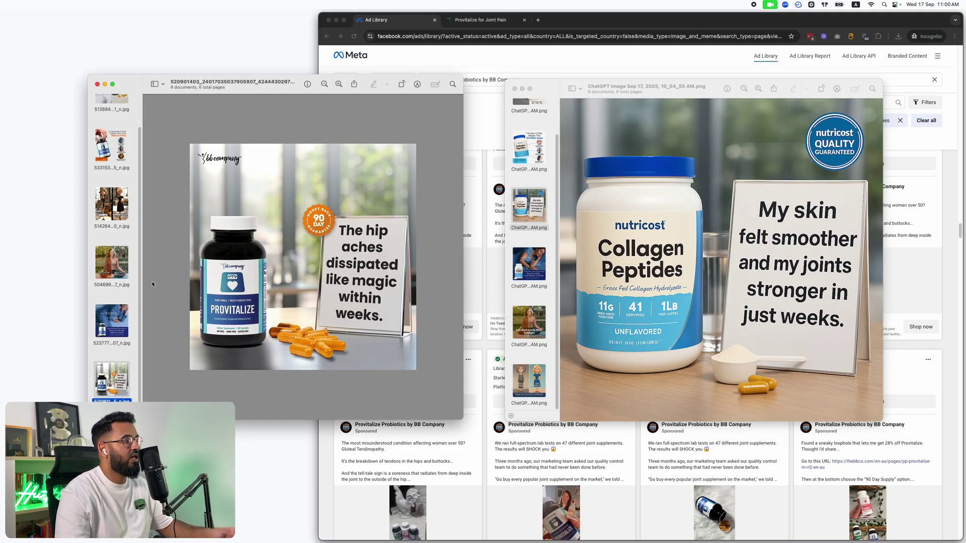
{"action": "left_click", "coordinate": [128, 318]}
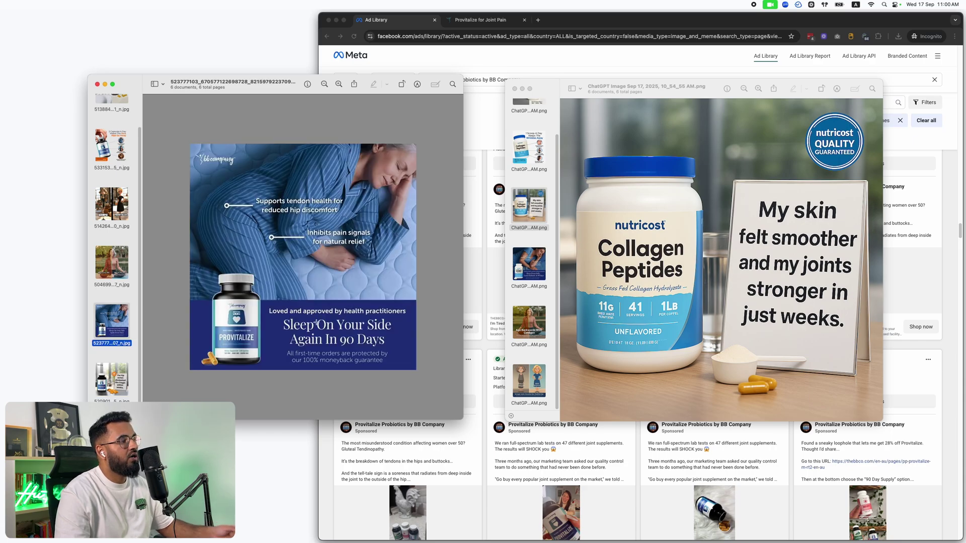
{"action": "left_click", "coordinate": [529, 264]}
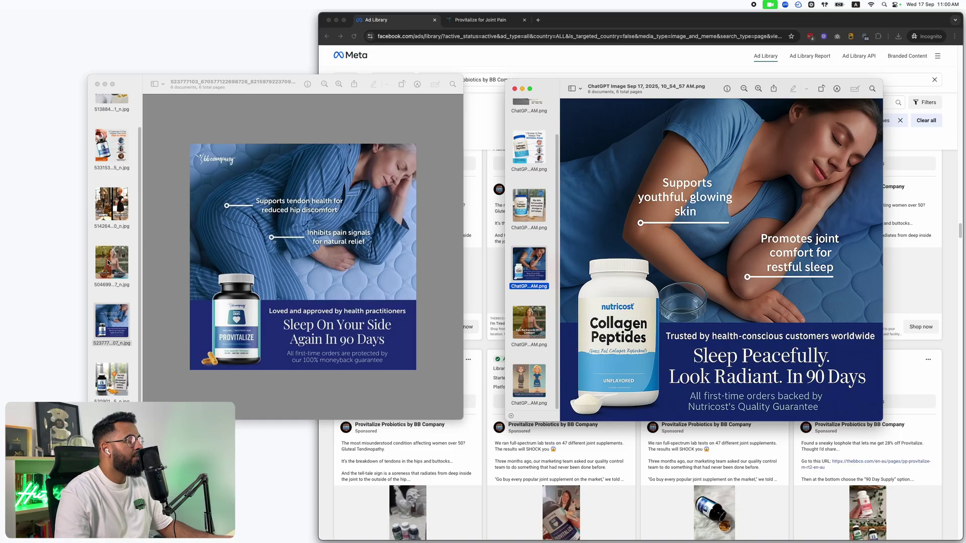
{"action": "scroll", "coordinate": [109, 226], "scroll_direction": "up", "scroll_amount": 2}
{"action": "left_click", "coordinate": [110, 128]}
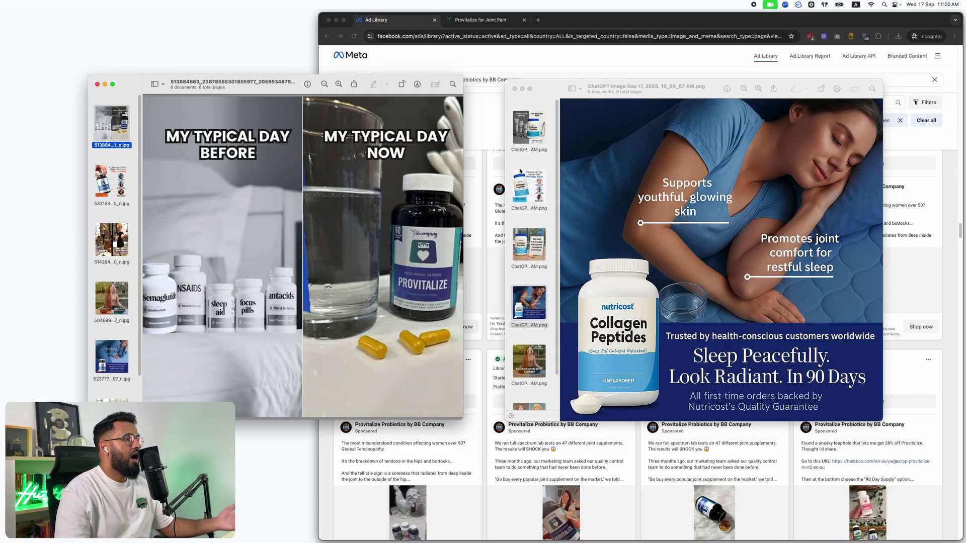
{"action": "left_click", "coordinate": [529, 106]}
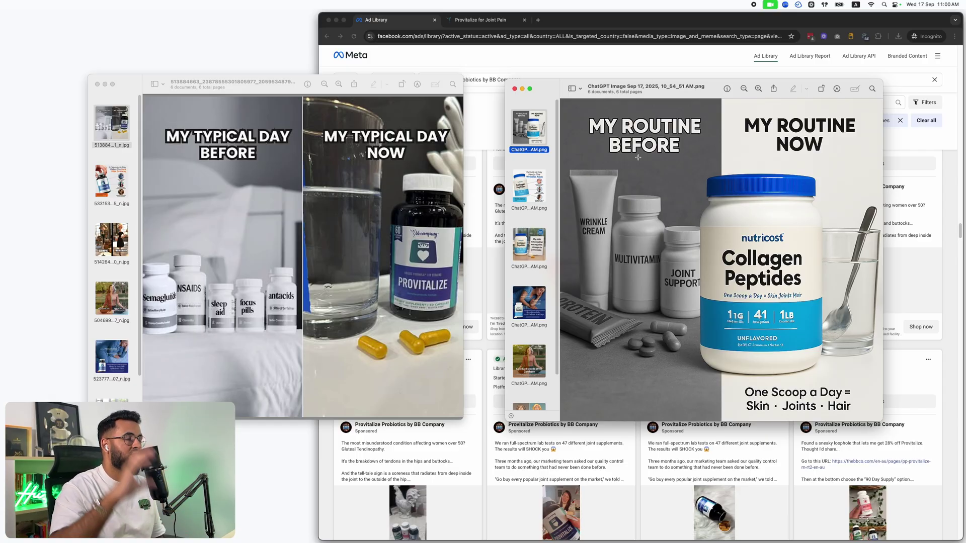
Step: Open the 'Ad analysis and recreation' ChatGPT chat and scroll up to the uploaded 'My Typical Day' ad's Ad Blueprint
{"action": "key", "text": "ctrl+Up"}
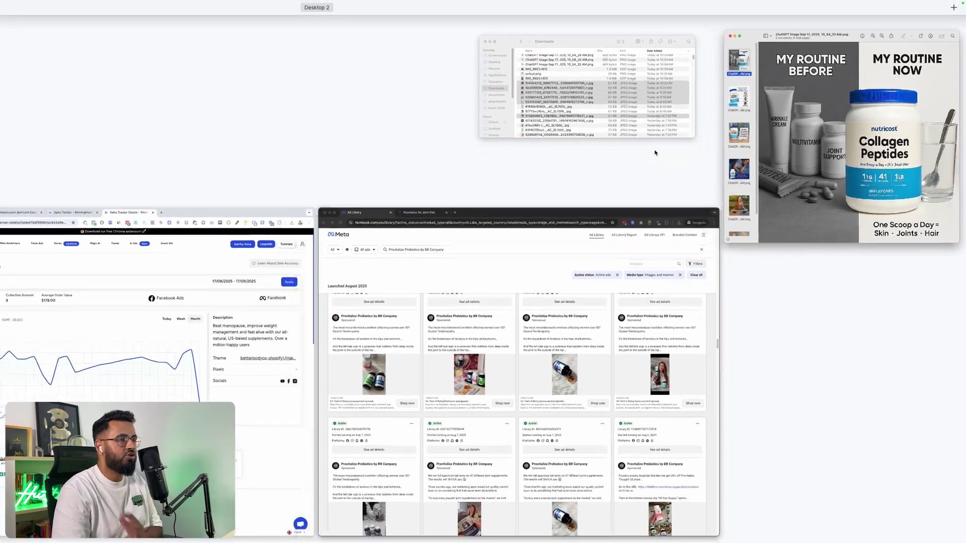
{"action": "left_click", "coordinate": [282, 325]}
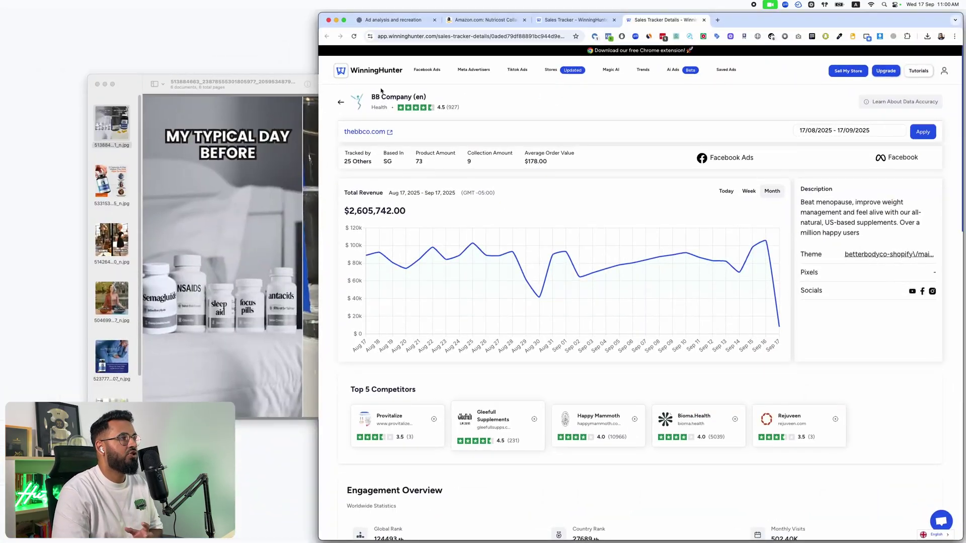
{"action": "left_click", "coordinate": [393, 20]}
{"action": "scroll", "coordinate": [619, 137], "scroll_direction": "up", "scroll_amount": 10}
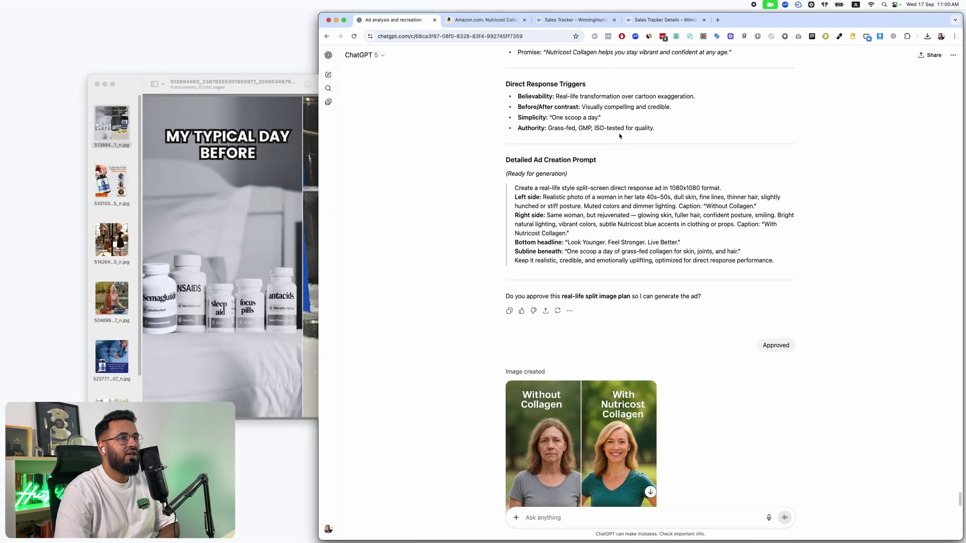
{"action": "scroll", "coordinate": [620, 137], "scroll_direction": "up", "scroll_amount": 15}
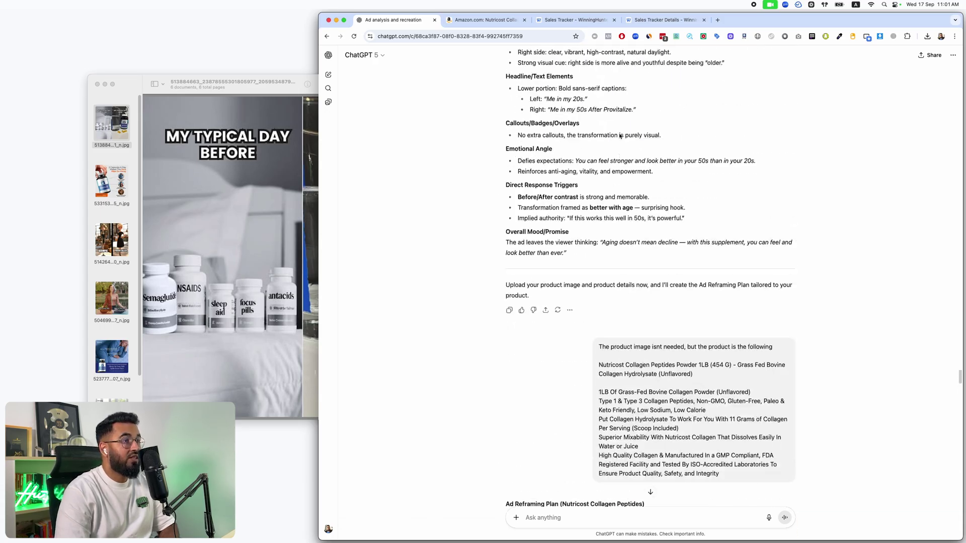
{"action": "scroll", "coordinate": [619, 134], "scroll_direction": "up", "scroll_amount": 15}
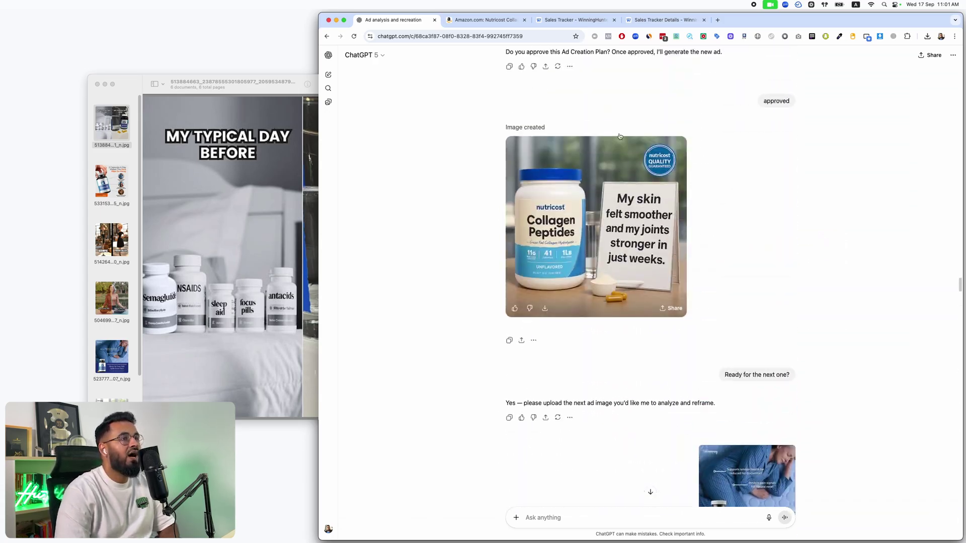
{"action": "scroll", "coordinate": [619, 134], "scroll_direction": "up", "scroll_amount": 15}
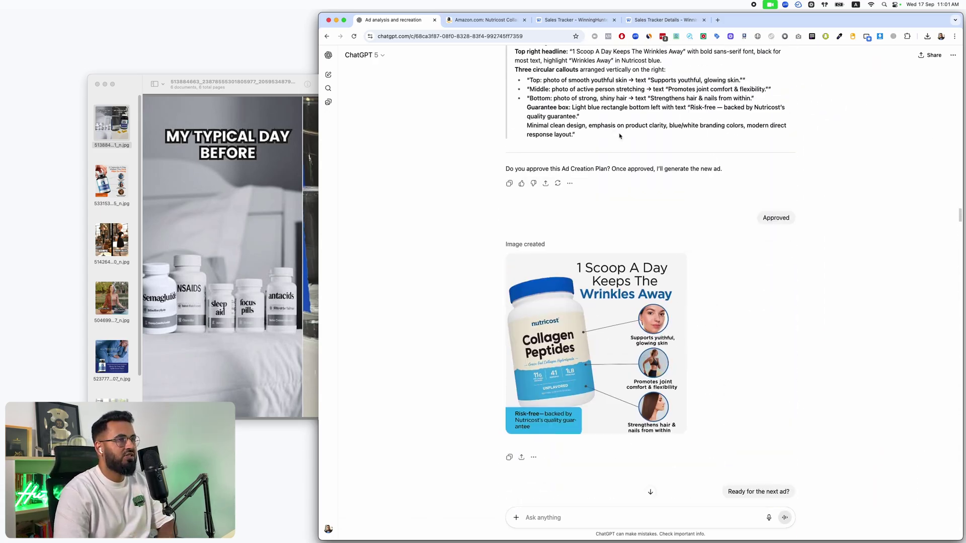
{"action": "scroll", "coordinate": [619, 137], "scroll_direction": "up", "scroll_amount": 15}
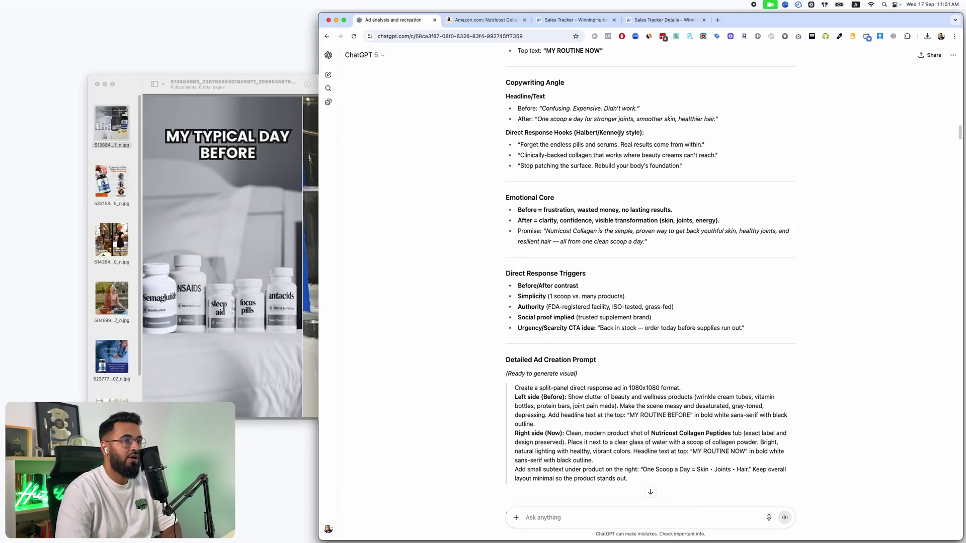
{"action": "scroll", "coordinate": [620, 136], "scroll_direction": "up", "scroll_amount": 15}
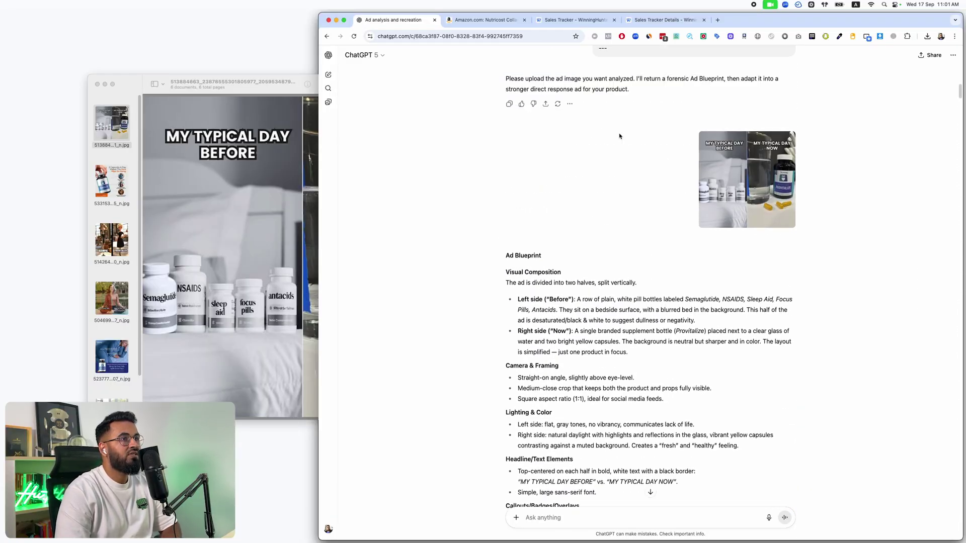
{"action": "scroll", "coordinate": [619, 133], "scroll_direction": "down", "scroll_amount": 2}
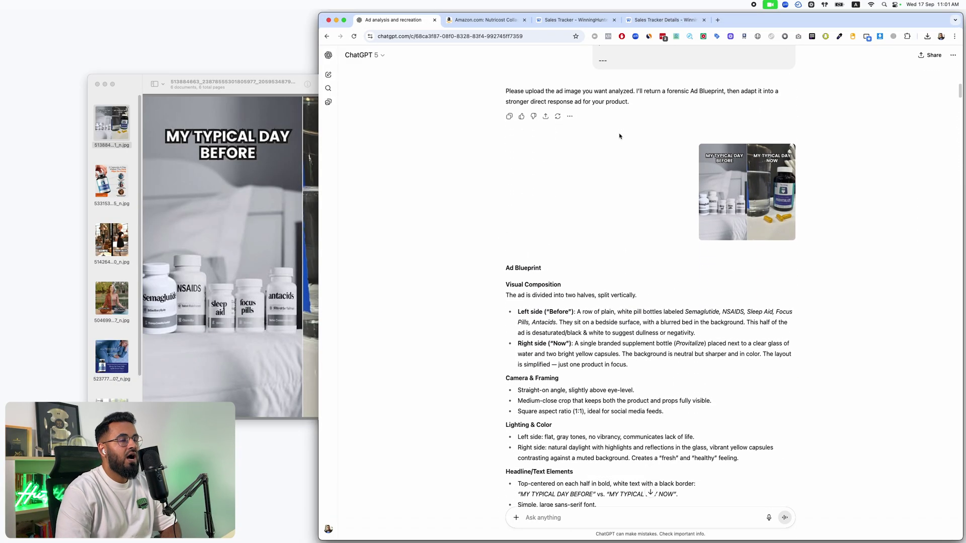
{"action": "scroll", "coordinate": [623, 126], "scroll_direction": "up", "scroll_amount": 6}
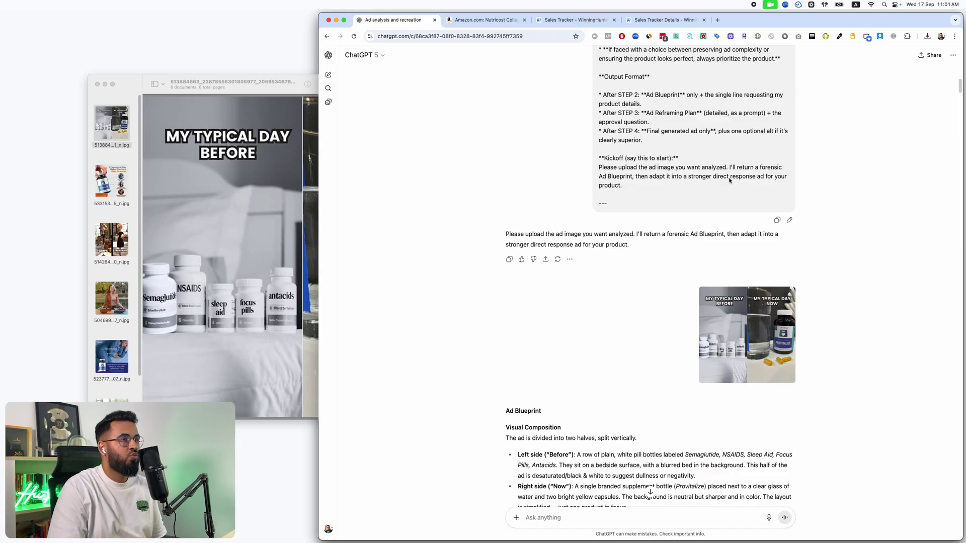
{"action": "scroll", "coordinate": [729, 181], "scroll_direction": "down", "scroll_amount": 3}
{"action": "scroll", "coordinate": [714, 166], "scroll_direction": "up", "scroll_amount": 3}
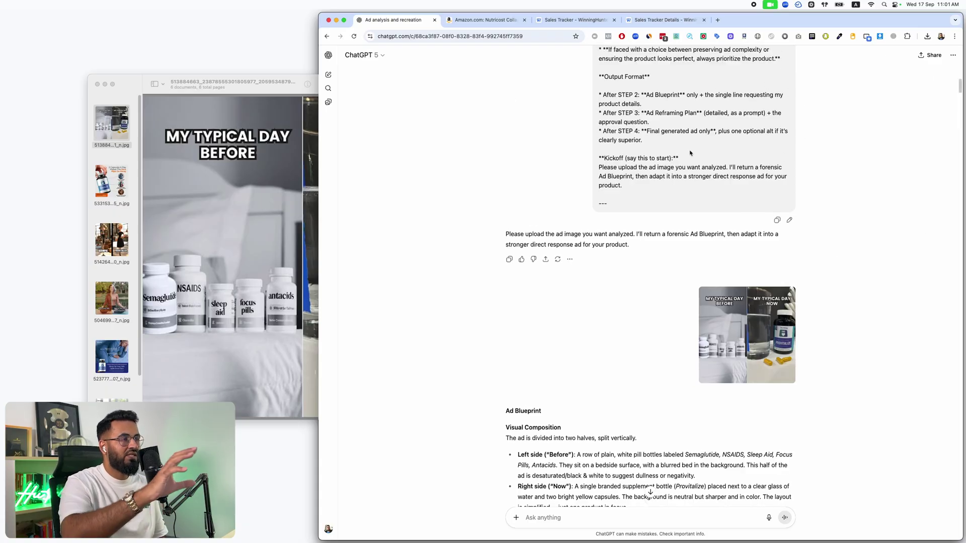
{"action": "right_click", "coordinate": [327, 74]}
{"action": "left_click", "coordinate": [350, 80]}
{"action": "left_click", "coordinate": [464, 21]}
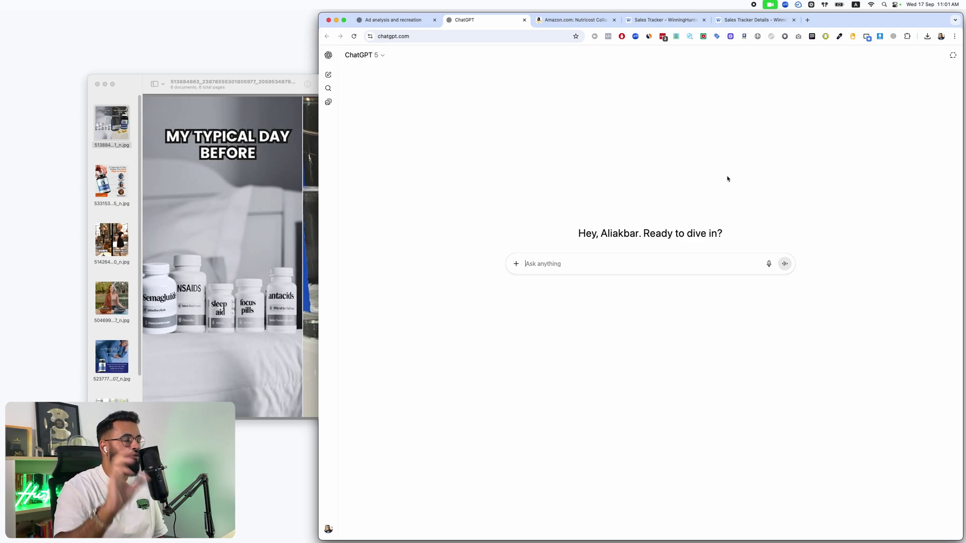
{"action": "left_click", "coordinate": [524, 20]}
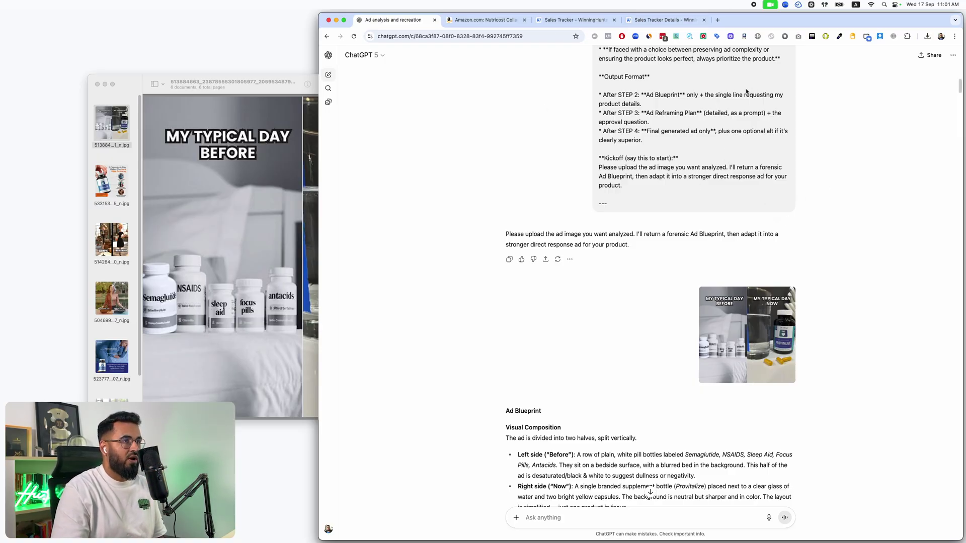
Step: Read the Ad Blueprint reply and view the uploaded 'My Typical Day Before/Now' ad full-size
{"action": "scroll", "coordinate": [691, 110], "scroll_direction": "down", "scroll_amount": 3}
{"action": "scroll", "coordinate": [699, 121], "scroll_direction": "down", "scroll_amount": 3}
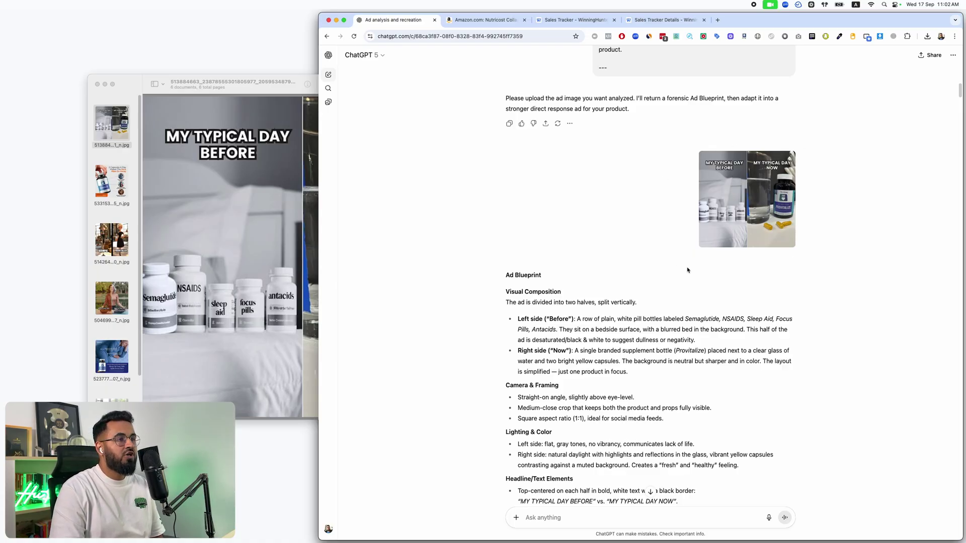
{"action": "scroll", "coordinate": [757, 254], "scroll_direction": "down", "scroll_amount": 5}
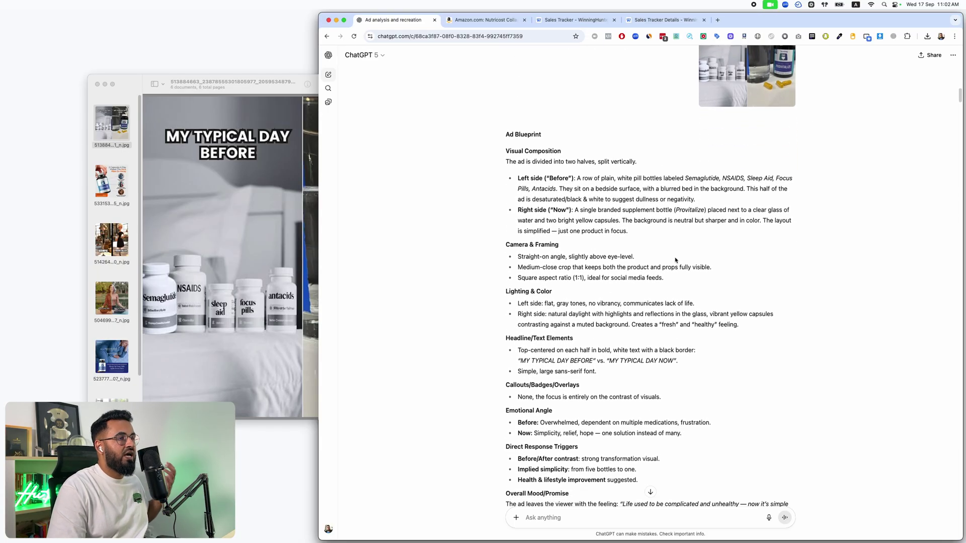
{"action": "scroll", "coordinate": [679, 258], "scroll_direction": "up", "scroll_amount": 5}
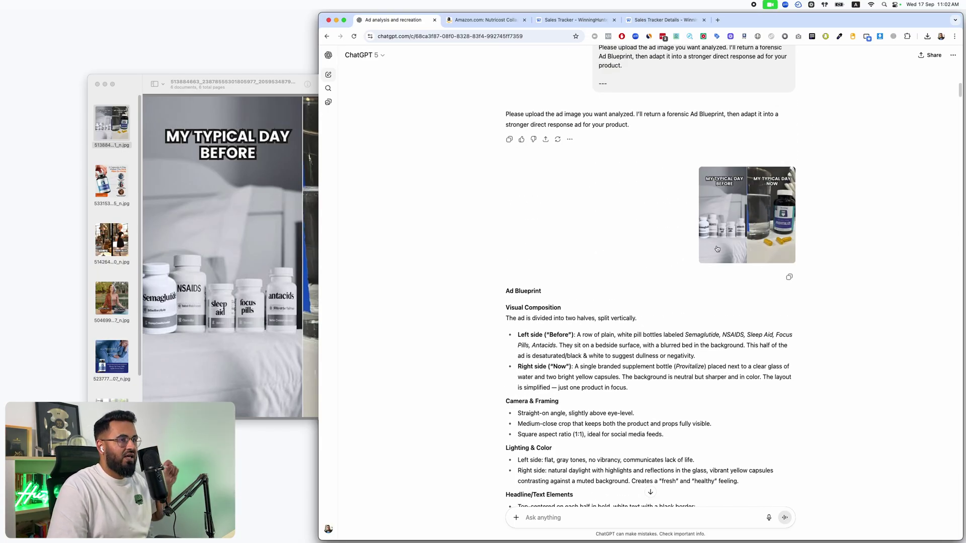
{"action": "scroll", "coordinate": [716, 245], "scroll_direction": "down", "scroll_amount": 1}
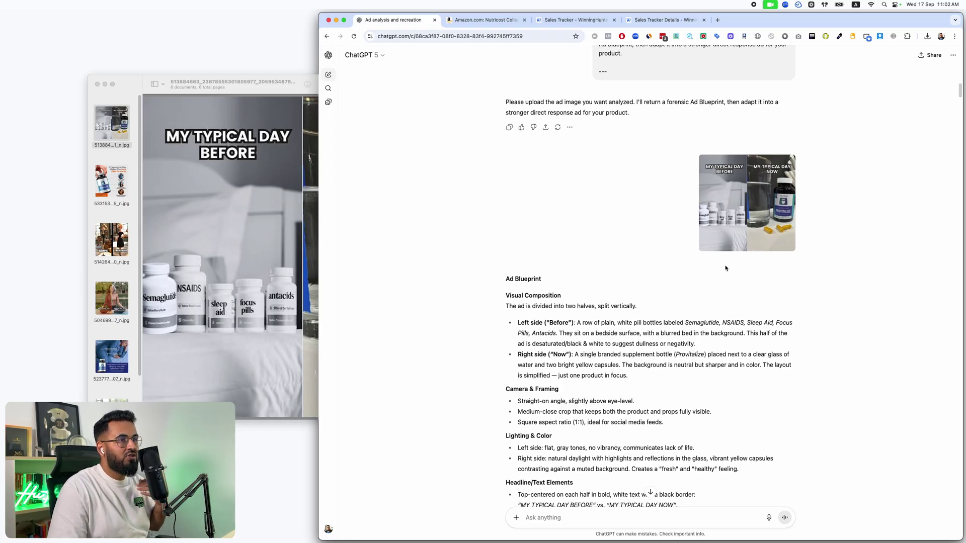
{"action": "scroll", "coordinate": [751, 196], "scroll_direction": "down", "scroll_amount": 5}
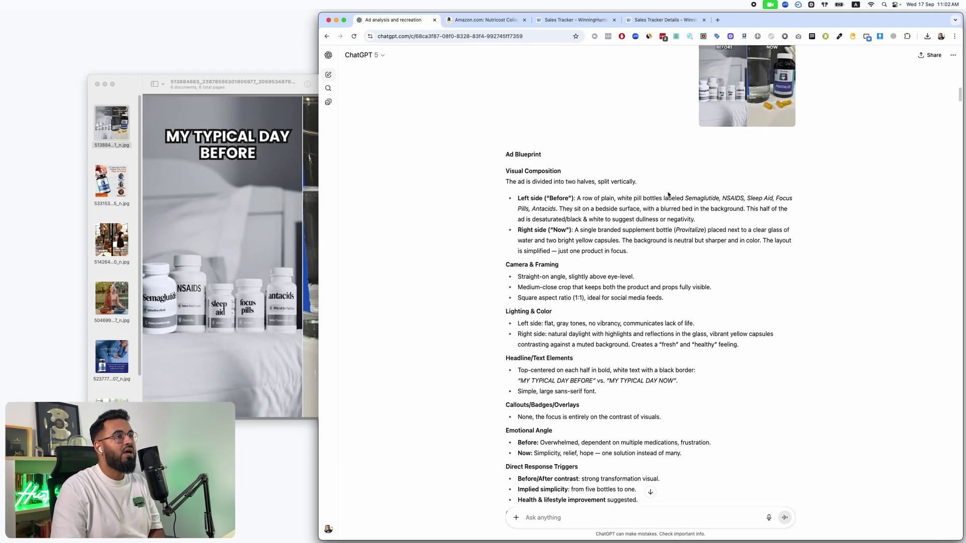
{"action": "scroll", "coordinate": [669, 151], "scroll_direction": "up", "scroll_amount": 3}
{"action": "left_click", "coordinate": [738, 126]}
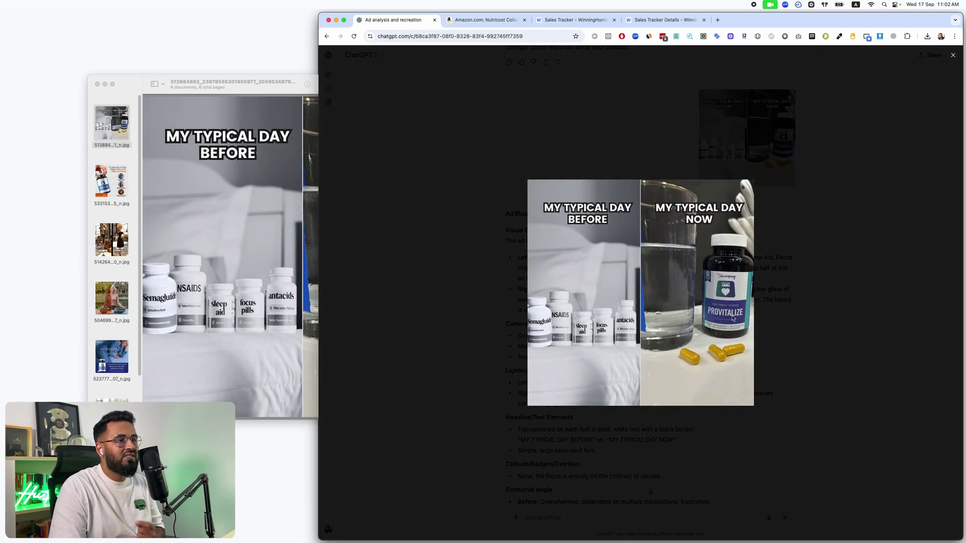
{"action": "left_click", "coordinate": [792, 294]}
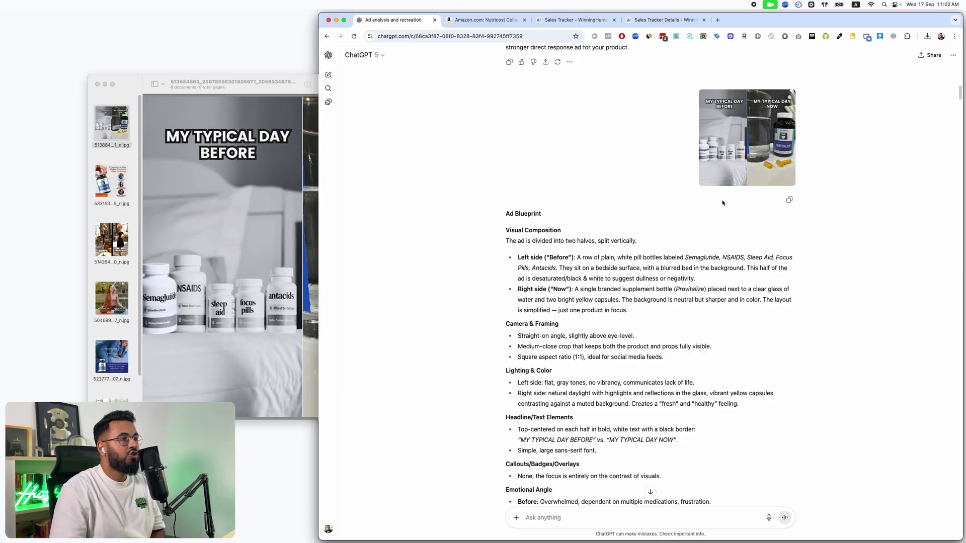
{"action": "scroll", "coordinate": [723, 203], "scroll_direction": "down", "scroll_amount": 3}
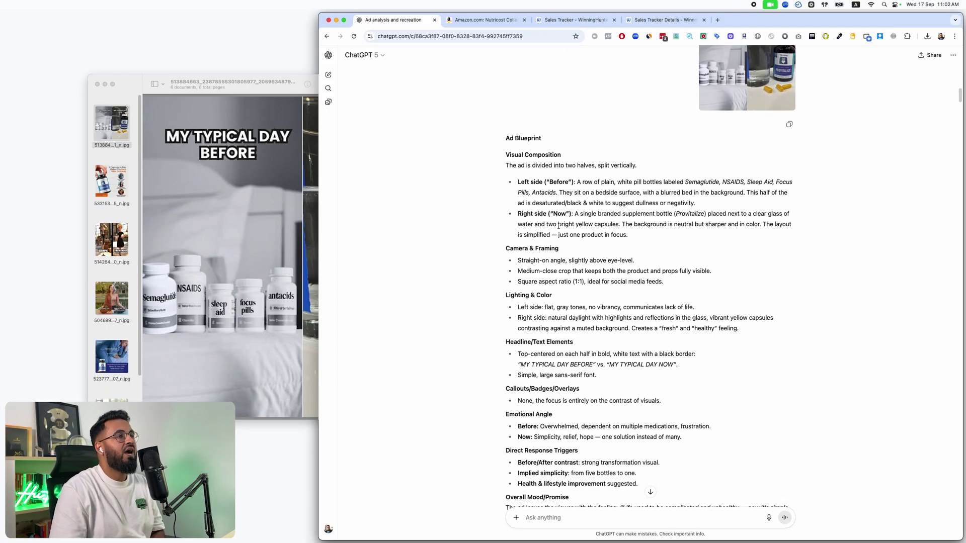
{"action": "scroll", "coordinate": [619, 219], "scroll_direction": "down", "scroll_amount": 1}
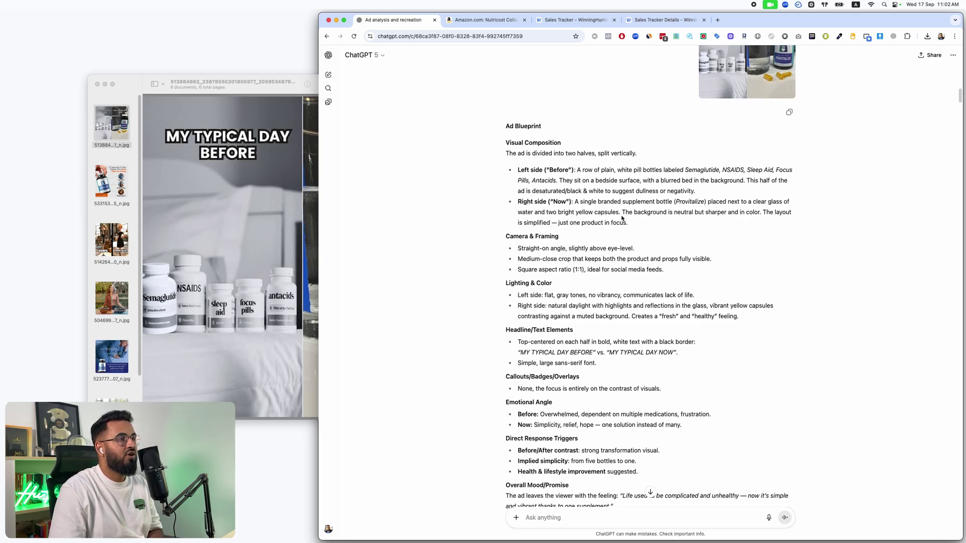
{"action": "scroll", "coordinate": [565, 234], "scroll_direction": "down", "scroll_amount": 3}
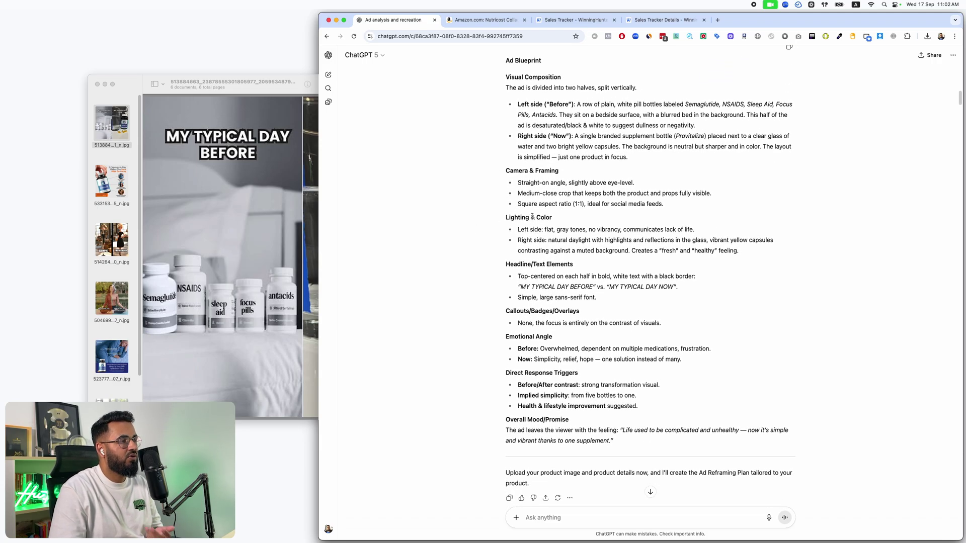
{"action": "scroll", "coordinate": [543, 252], "scroll_direction": "down", "scroll_amount": 3}
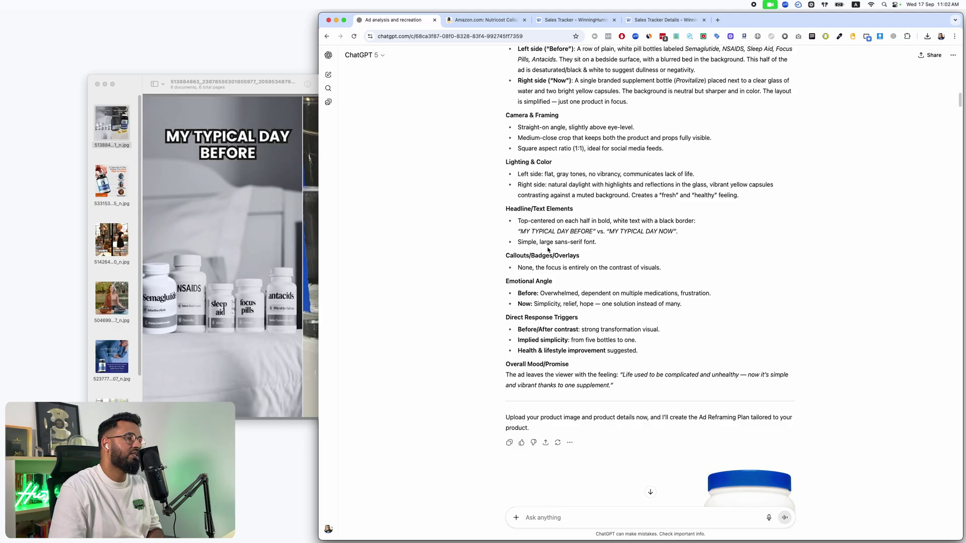
{"action": "scroll", "coordinate": [551, 252], "scroll_direction": "down", "scroll_amount": 4}
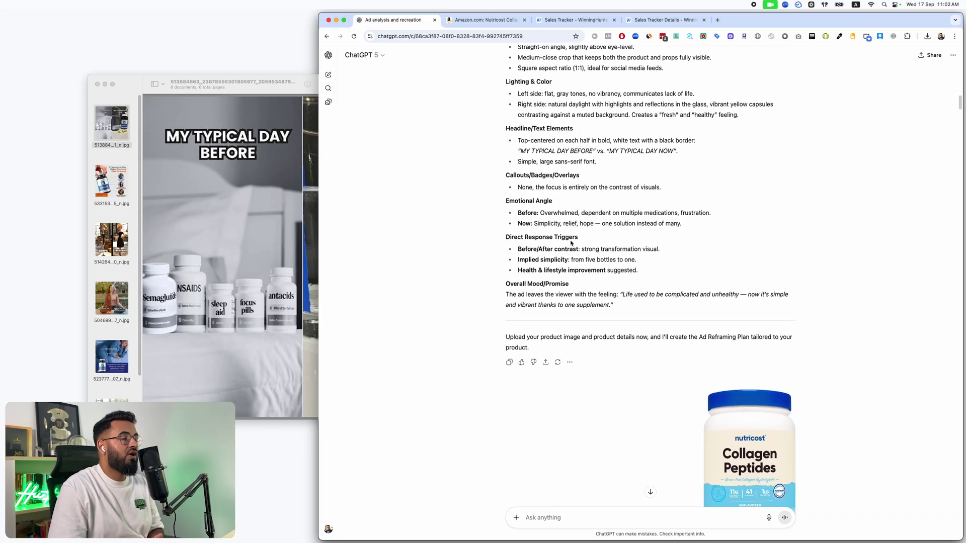
{"action": "left_click_drag", "start_coordinate": [581, 237], "coordinate": [499, 236]}
{"action": "scroll", "coordinate": [701, 230], "scroll_direction": "up", "scroll_amount": 10}
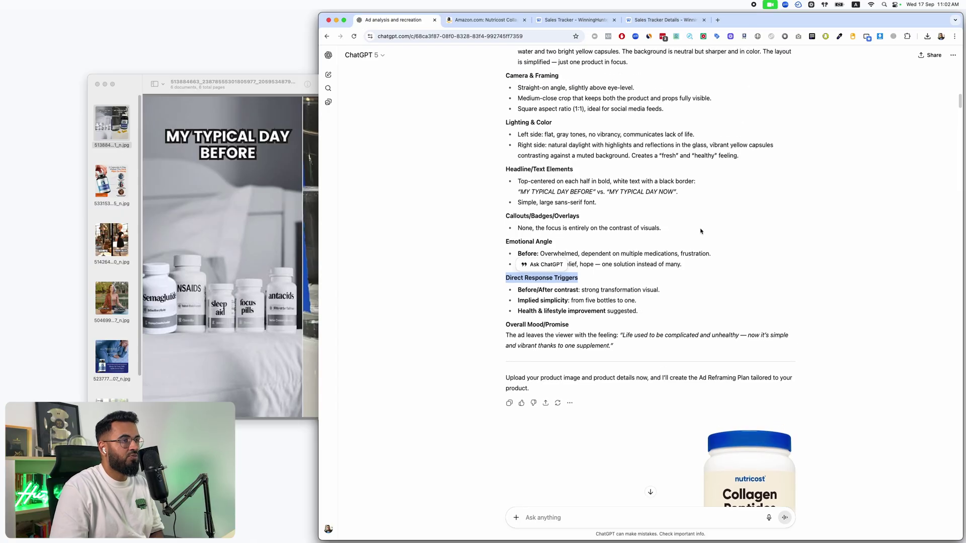
{"action": "left_click", "coordinate": [728, 248]}
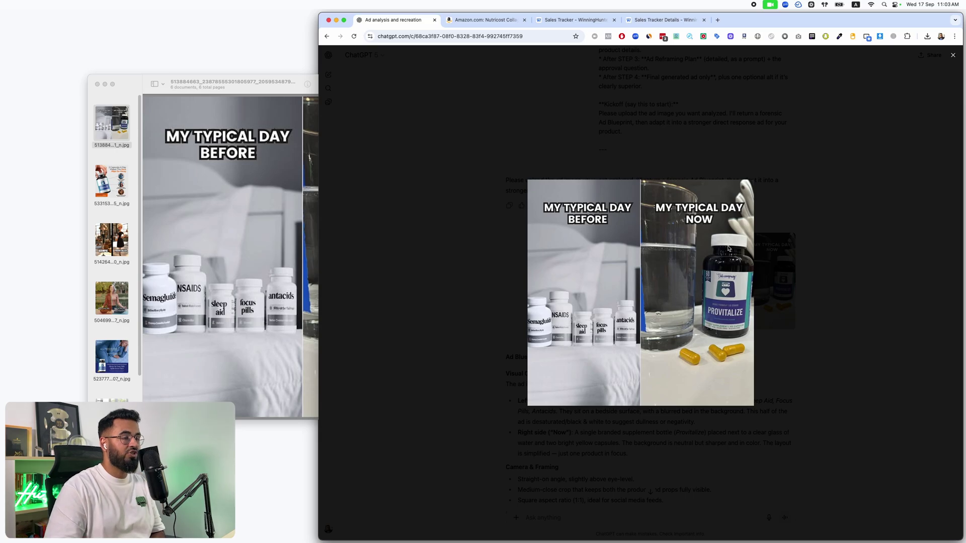
{"action": "left_click", "coordinate": [825, 238]}
Step: Highlight the phrase 'Ad Reframing Plan' in the conversation
{"action": "scroll", "coordinate": [745, 331], "scroll_direction": "down", "scroll_amount": 6}
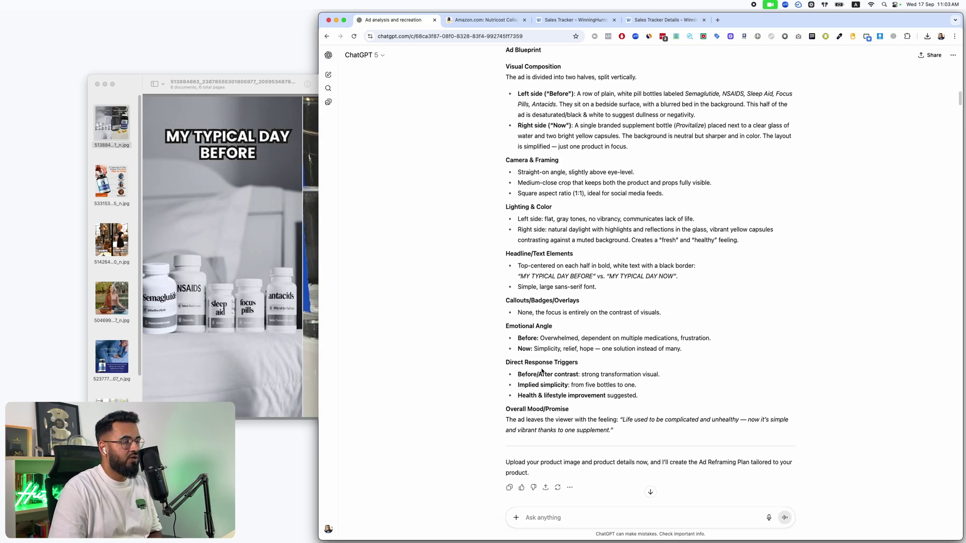
{"action": "scroll", "coordinate": [542, 371], "scroll_direction": "up", "scroll_amount": 3}
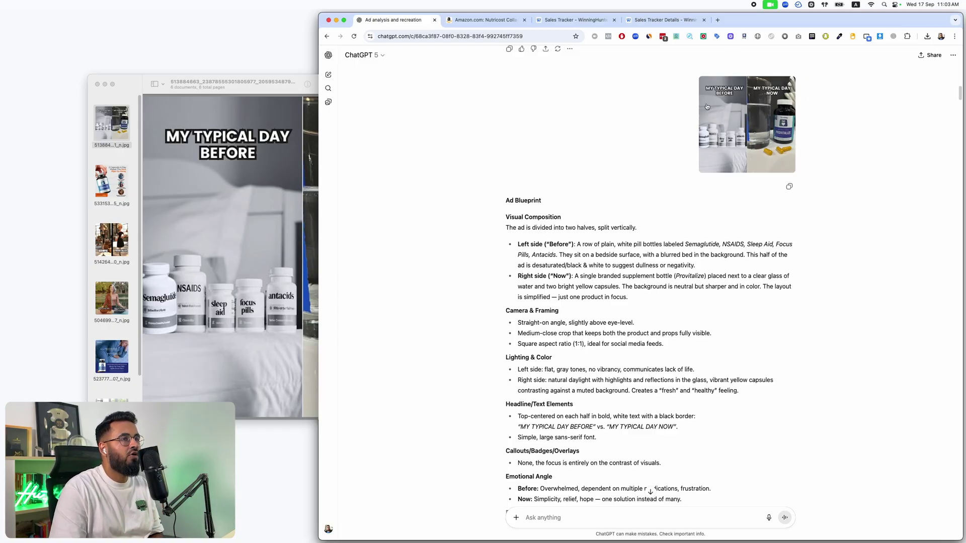
{"action": "scroll", "coordinate": [689, 281], "scroll_direction": "down", "scroll_amount": 6}
{"action": "scroll", "coordinate": [689, 282], "scroll_direction": "down", "scroll_amount": 3}
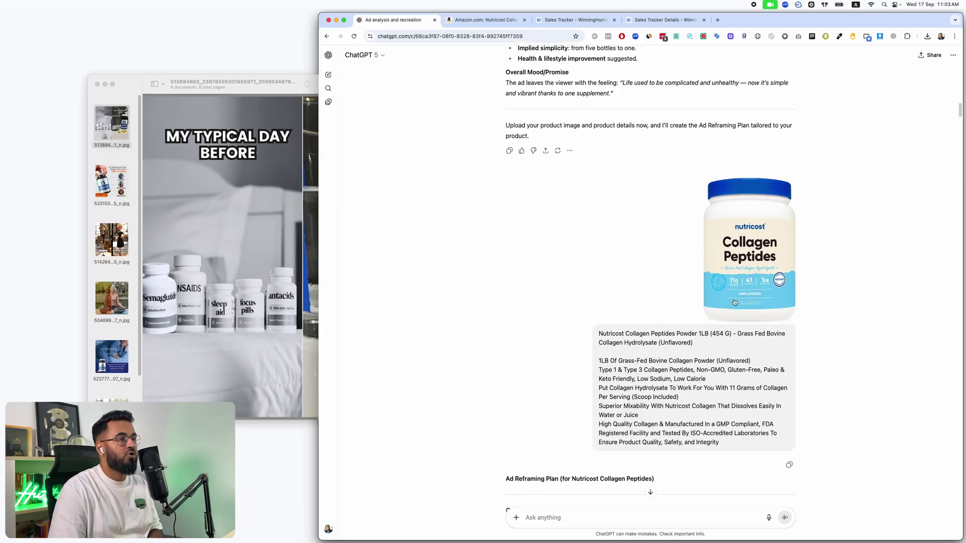
{"action": "scroll", "coordinate": [675, 202], "scroll_direction": "up", "scroll_amount": 2}
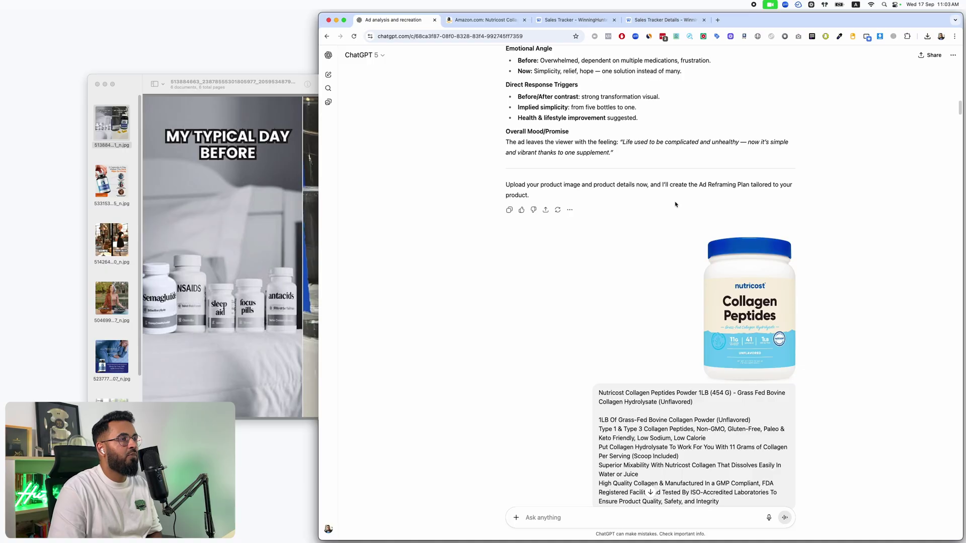
{"action": "scroll", "coordinate": [678, 205], "scroll_direction": "down", "scroll_amount": 2}
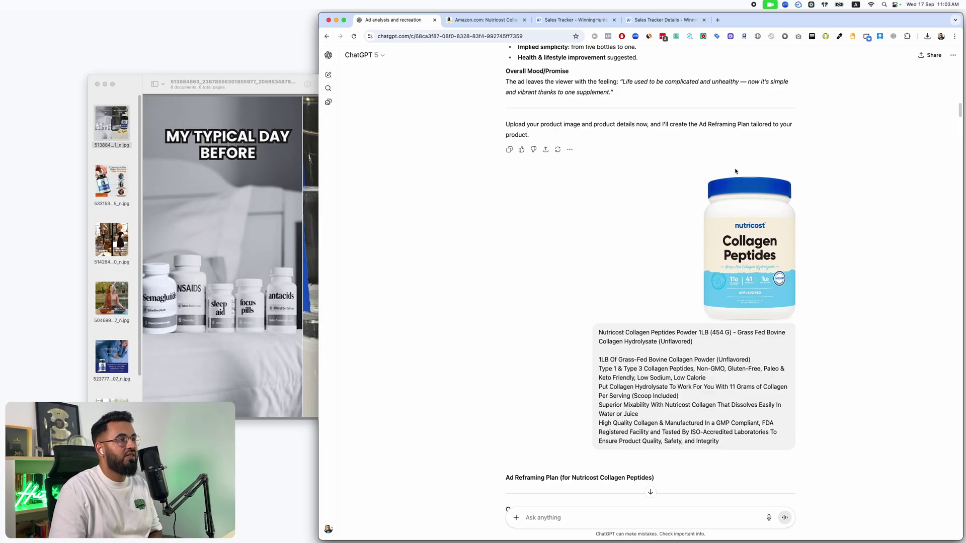
{"action": "scroll", "coordinate": [739, 174], "scroll_direction": "down", "scroll_amount": 4}
{"action": "scroll", "coordinate": [773, 83], "scroll_direction": "up", "scroll_amount": 3}
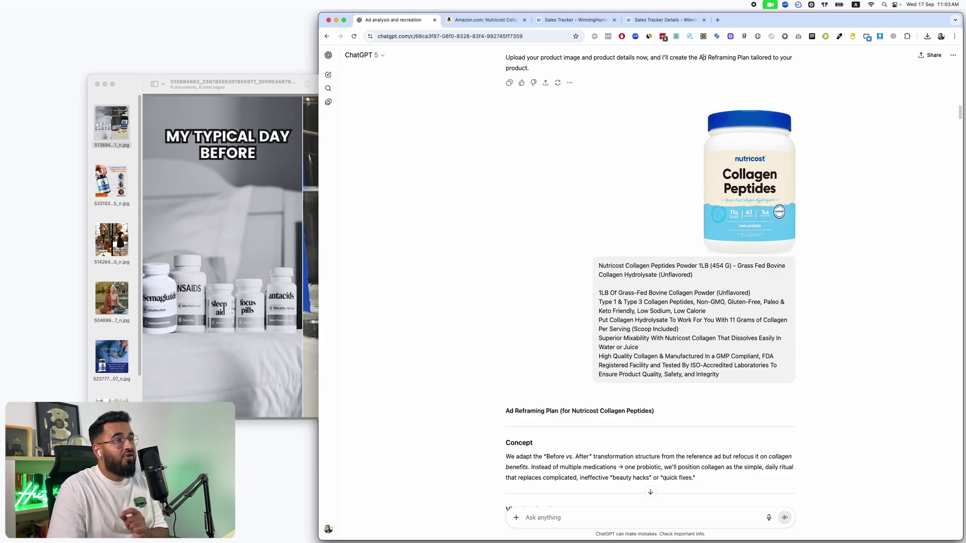
{"action": "left_click_drag", "start_coordinate": [699, 58], "coordinate": [753, 54]}
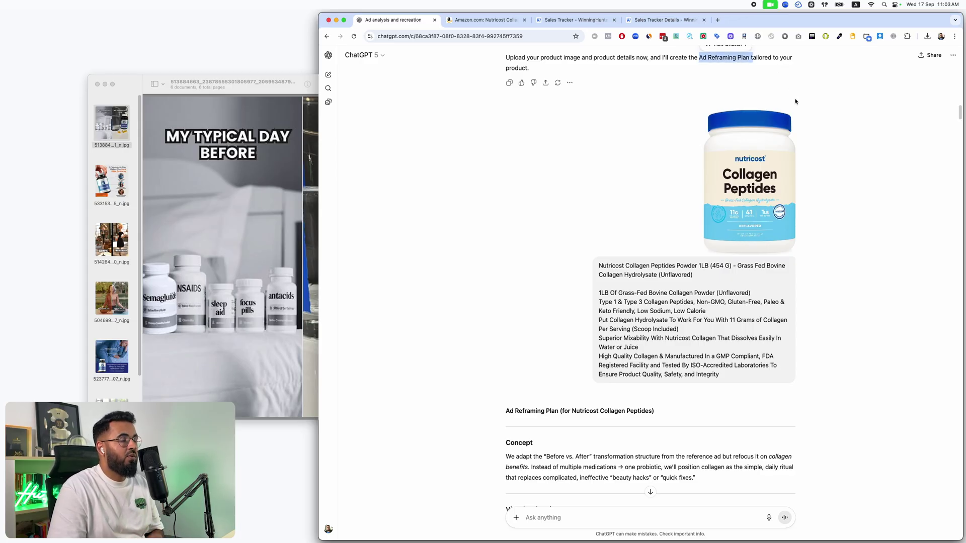
Step: Scroll up to the uploaded before/now ad and select its Ad Blueprint analysis up to the heading
{"action": "scroll", "coordinate": [796, 103], "scroll_direction": "down", "scroll_amount": 2}
{"action": "scroll", "coordinate": [788, 115], "scroll_direction": "up", "scroll_amount": 5}
{"action": "scroll", "coordinate": [741, 196], "scroll_direction": "up", "scroll_amount": 5}
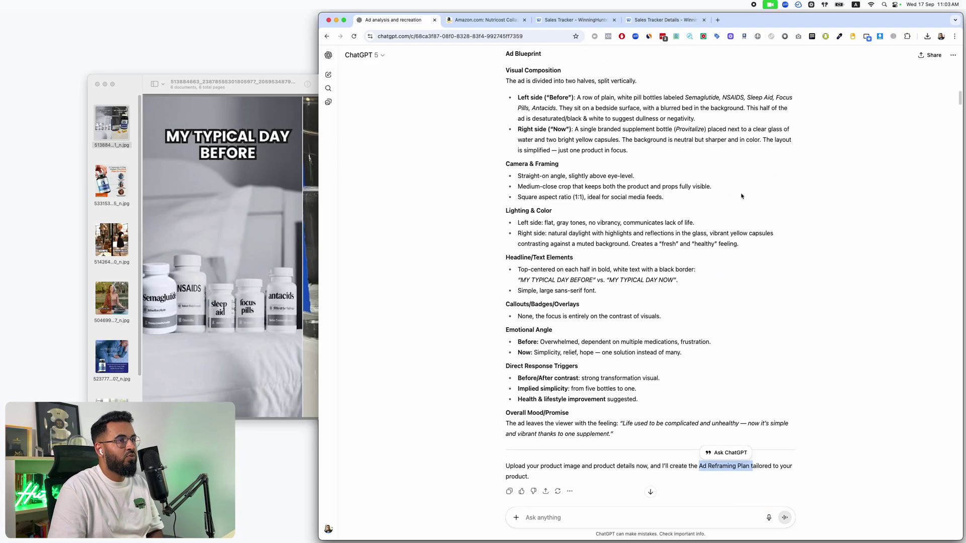
{"action": "scroll", "coordinate": [664, 378], "scroll_direction": "up", "scroll_amount": 1}
{"action": "left_click_drag", "start_coordinate": [622, 458], "coordinate": [503, 76]}
{"action": "scroll", "coordinate": [580, 171], "scroll_direction": "down", "scroll_amount": 3}
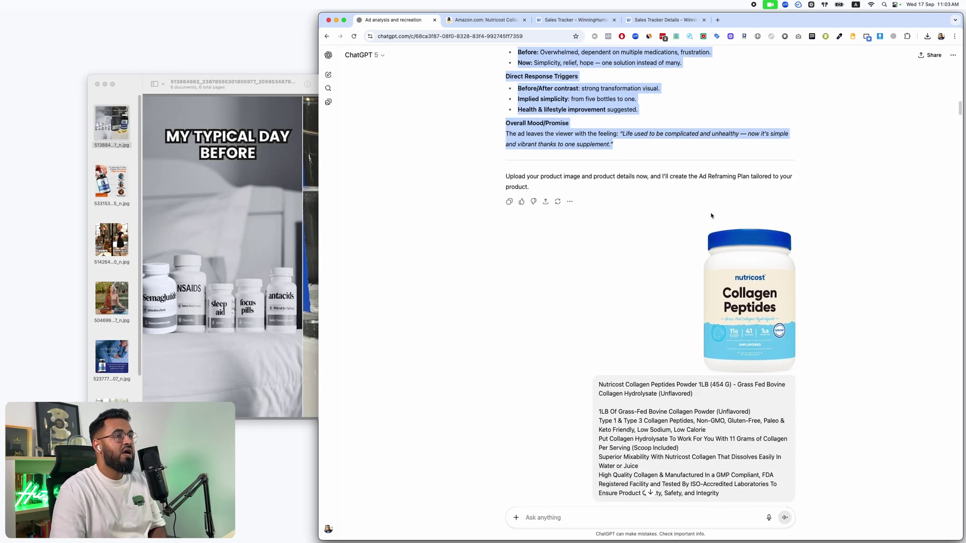
{"action": "scroll", "coordinate": [724, 224], "scroll_direction": "up", "scroll_amount": 6}
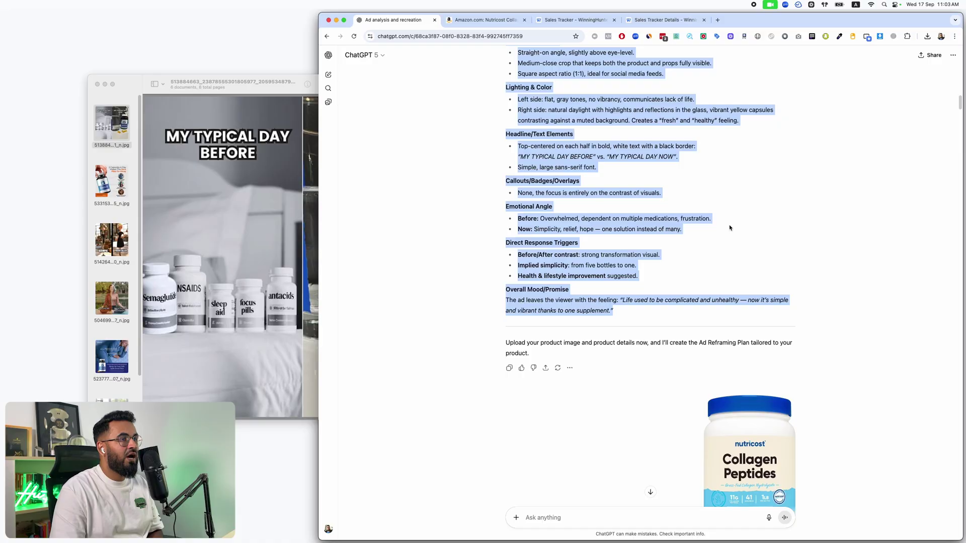
{"action": "scroll", "coordinate": [729, 228], "scroll_direction": "up", "scroll_amount": 3}
{"action": "left_click", "coordinate": [529, 183], "text": "shift"}
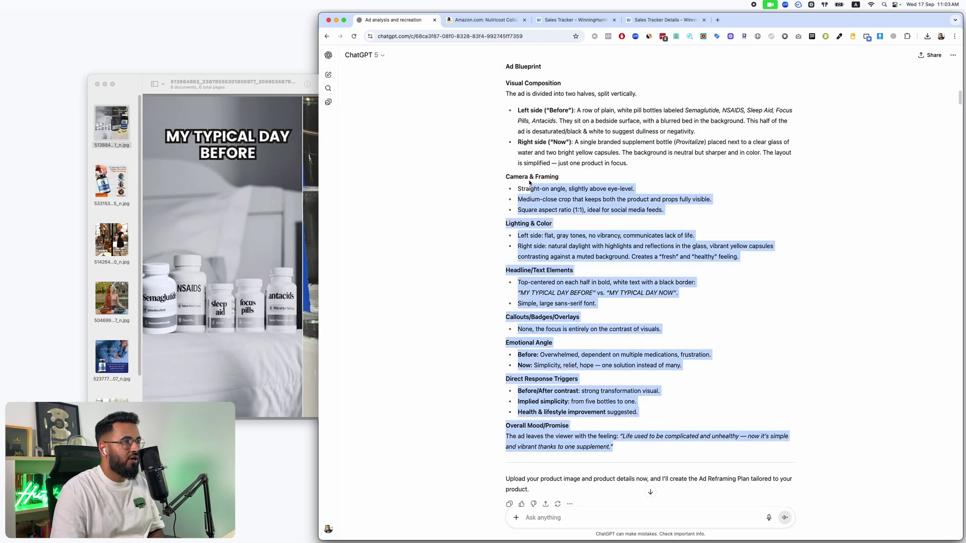
{"action": "left_click_drag", "start_coordinate": [529, 183], "coordinate": [507, 65]}
{"action": "scroll", "coordinate": [679, 201], "scroll_direction": "down", "scroll_amount": 12}
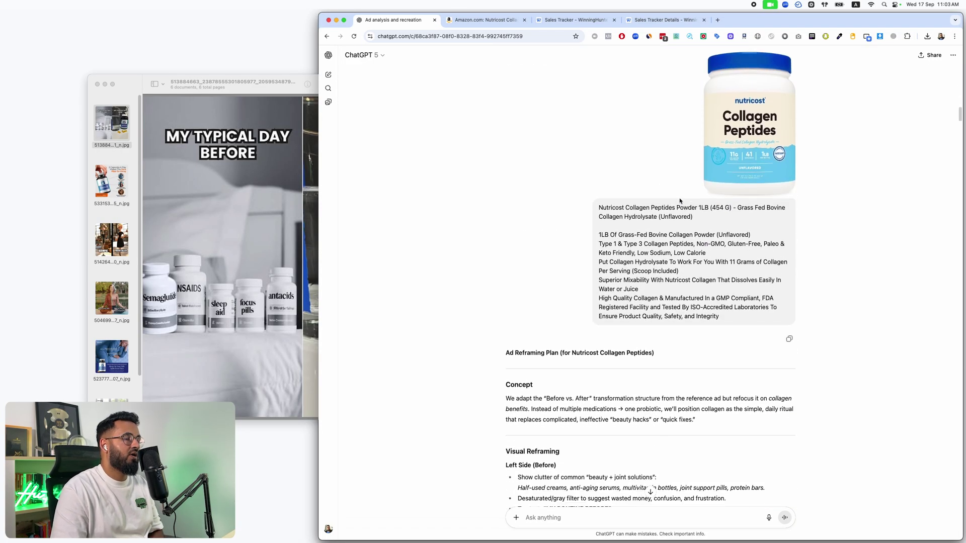
{"action": "scroll", "coordinate": [679, 202], "scroll_direction": "up", "scroll_amount": 12}
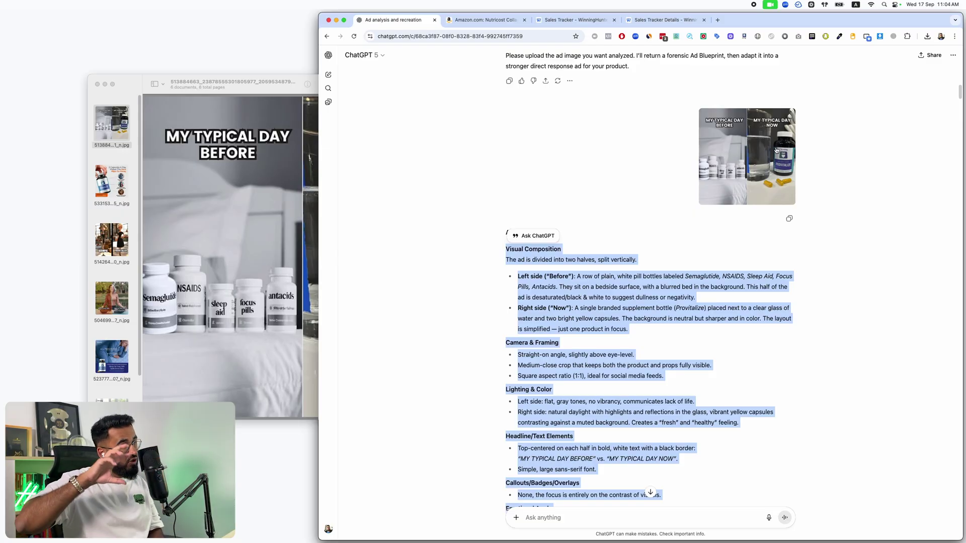
{"action": "scroll", "coordinate": [760, 106], "scroll_direction": "down", "scroll_amount": 5}
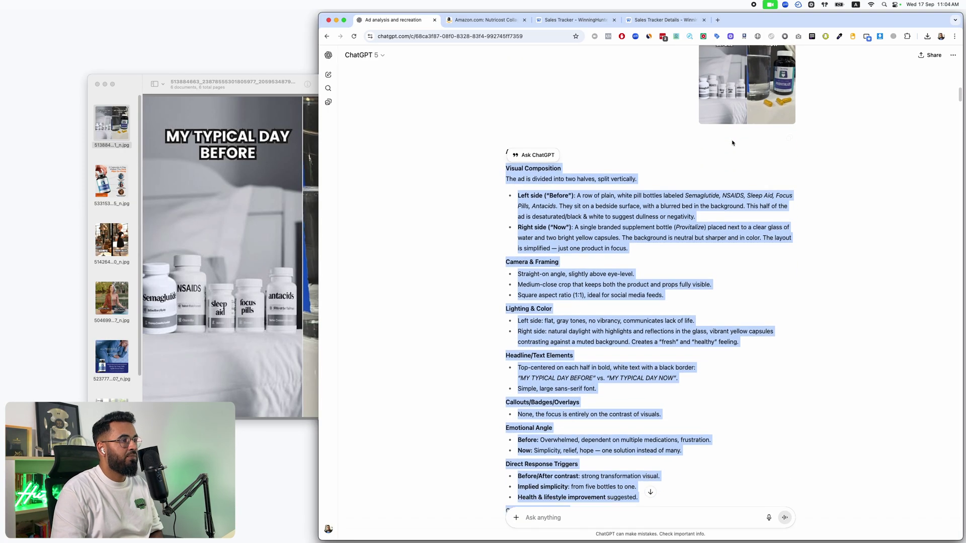
{"action": "scroll", "coordinate": [718, 297], "scroll_direction": "up", "scroll_amount": 7}
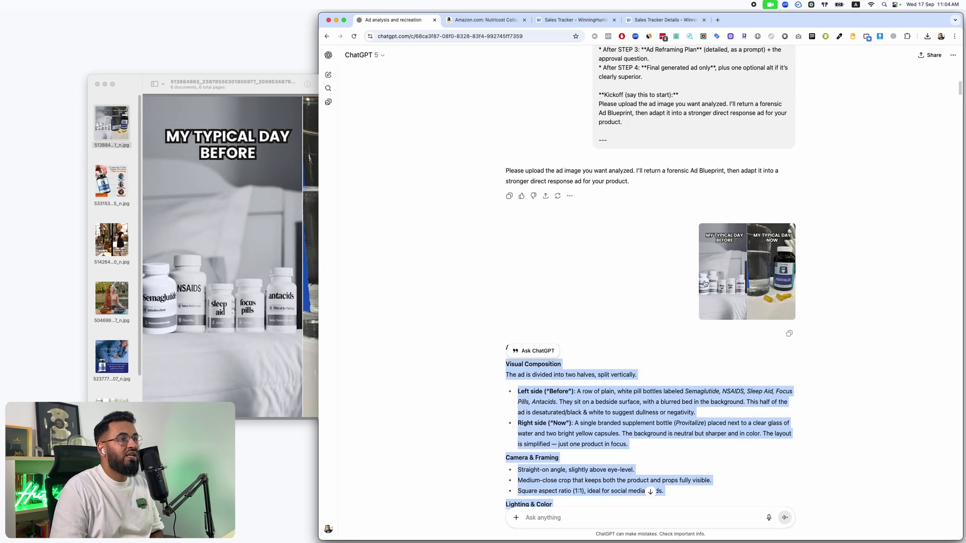
Step: View the uploaded Provitalize before/after ad enlarged, then close it
{"action": "left_click", "coordinate": [755, 263]}
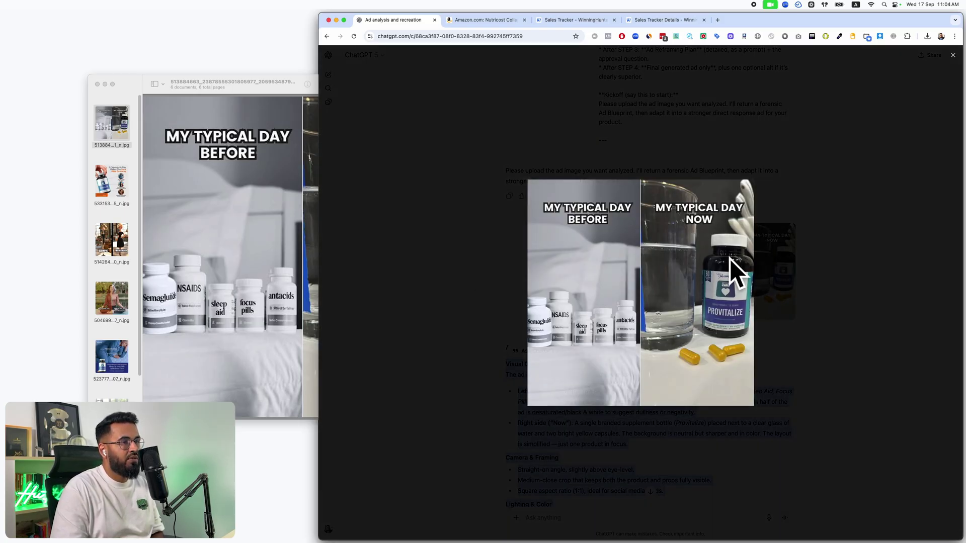
{"action": "left_click", "coordinate": [804, 315]}
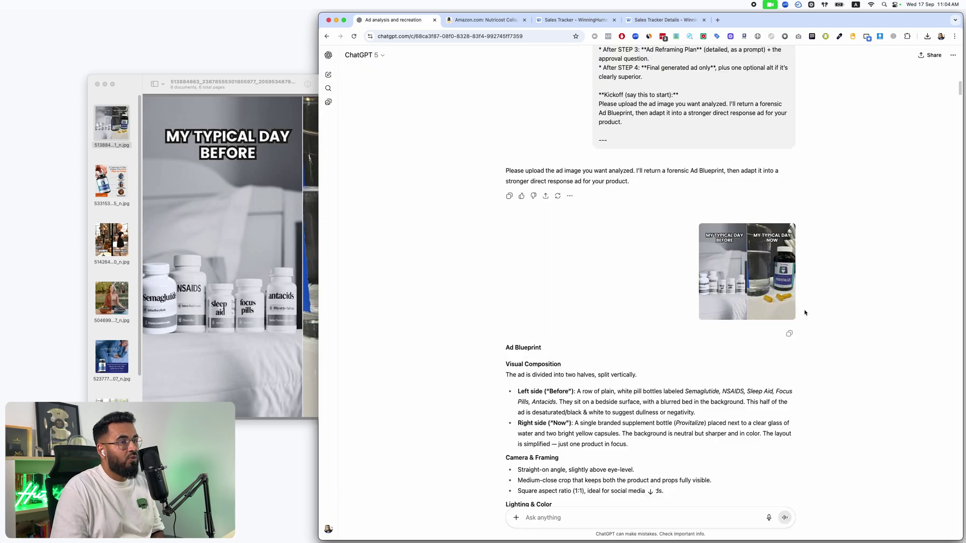
{"action": "scroll", "coordinate": [803, 316], "scroll_direction": "down", "scroll_amount": 8}
Step: Scroll through the product details and Ad Reframing Plan to the generated 'My Routine Before/Now' ad
{"action": "scroll", "coordinate": [803, 316], "scroll_direction": "down", "scroll_amount": 5}
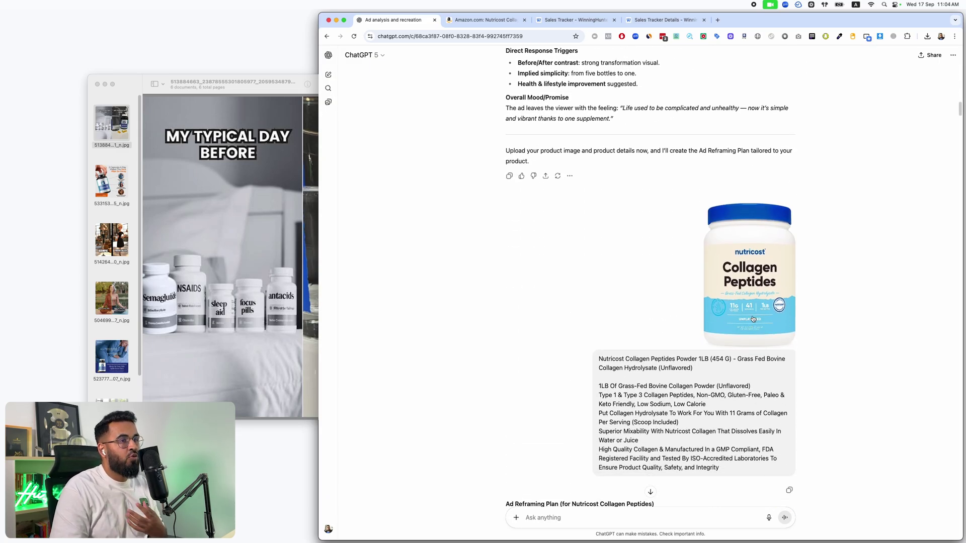
{"action": "scroll", "coordinate": [753, 322], "scroll_direction": "up", "scroll_amount": 15}
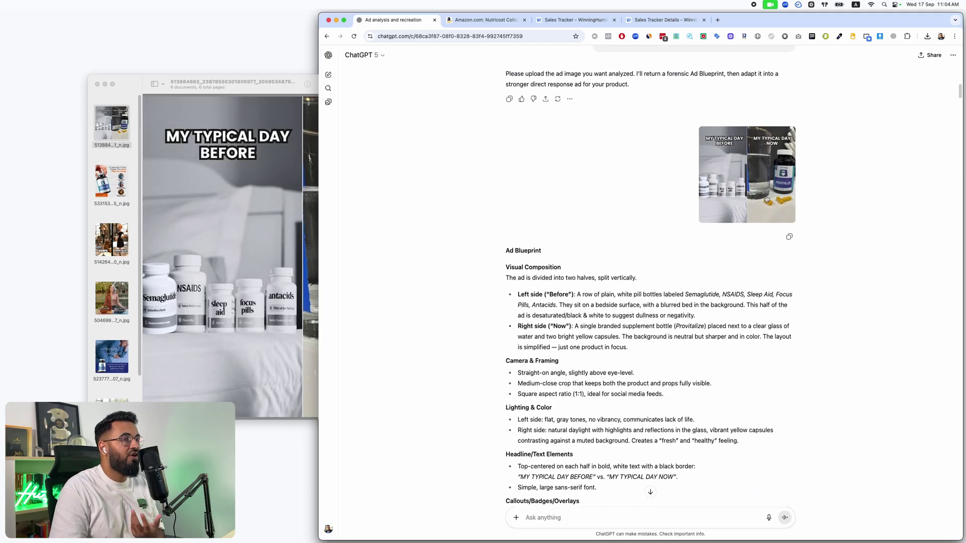
{"action": "scroll", "coordinate": [766, 199], "scroll_direction": "down", "scroll_amount": 15}
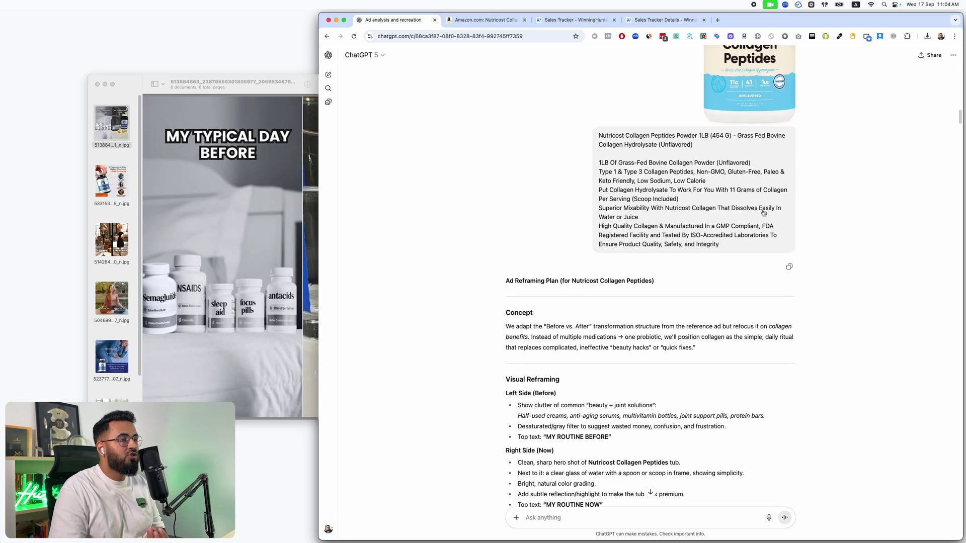
{"action": "scroll", "coordinate": [763, 213], "scroll_direction": "down", "scroll_amount": 3}
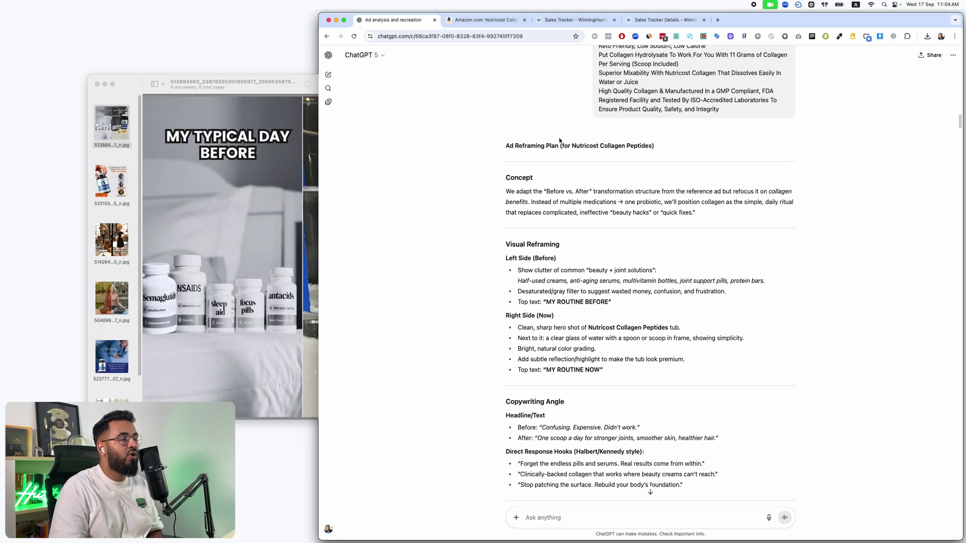
{"action": "scroll", "coordinate": [582, 208], "scroll_direction": "down", "scroll_amount": 6}
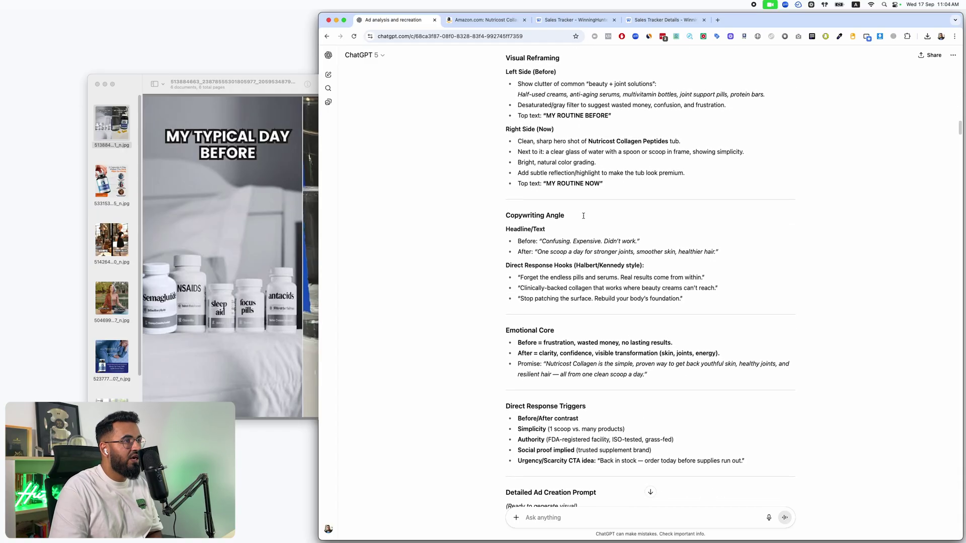
{"action": "scroll", "coordinate": [583, 218], "scroll_direction": "down", "scroll_amount": 8}
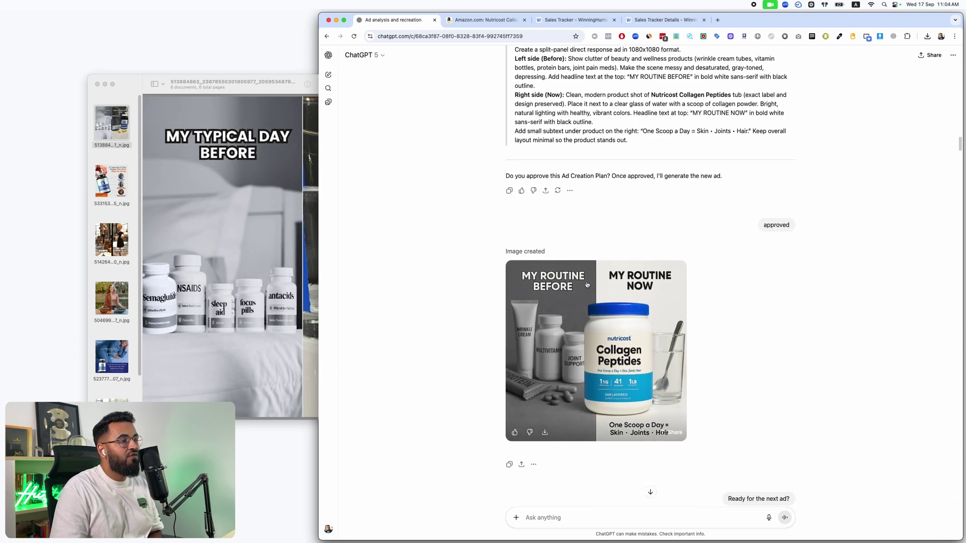
{"action": "left_click", "coordinate": [550, 343]}
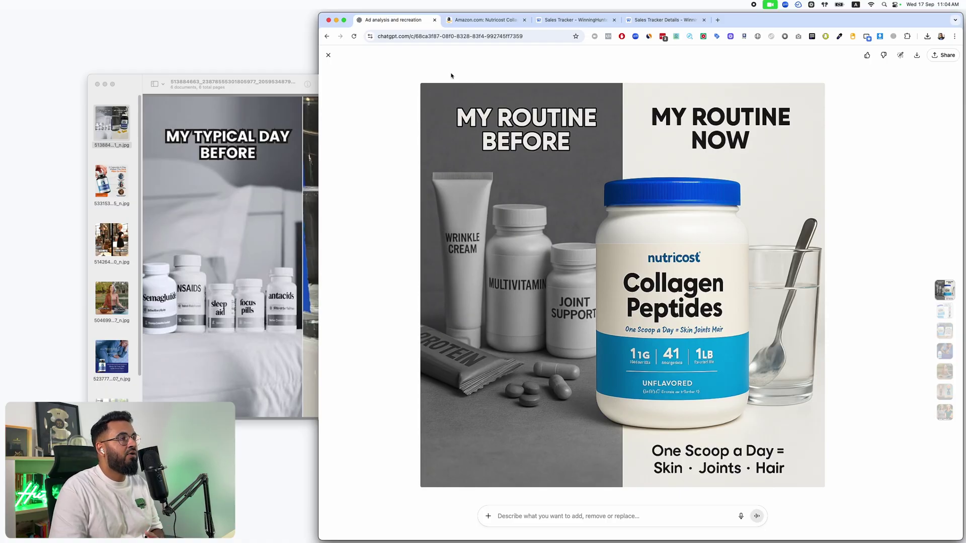
{"action": "left_click", "coordinate": [328, 54]}
{"action": "scroll", "coordinate": [674, 164], "scroll_direction": "up", "scroll_amount": 10}
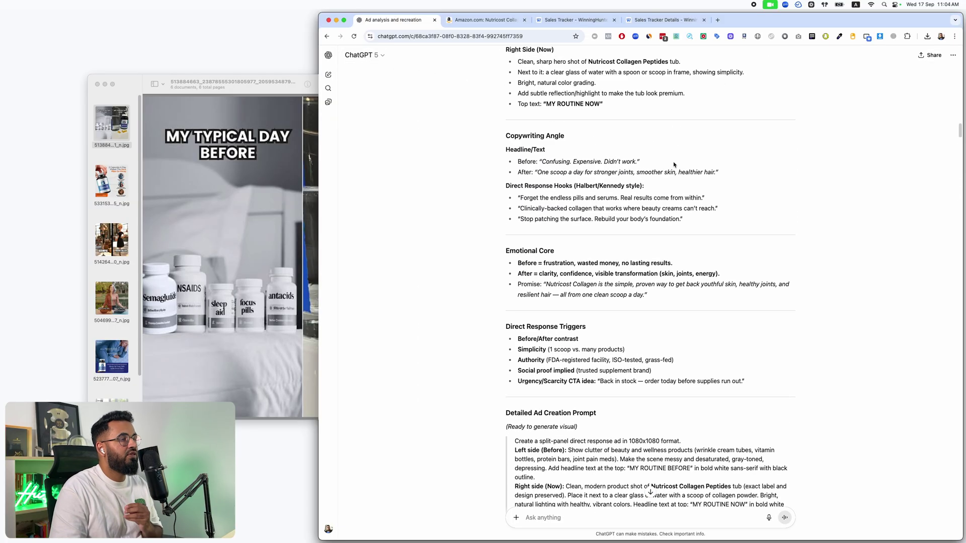
Step: Compare with the original Provitalize ad in Preview, then scroll back to the prompt's STEP 3 and STEP 4
{"action": "scroll", "coordinate": [673, 164], "scroll_direction": "up", "scroll_amount": 10}
{"action": "scroll", "coordinate": [676, 164], "scroll_direction": "down", "scroll_amount": 8}
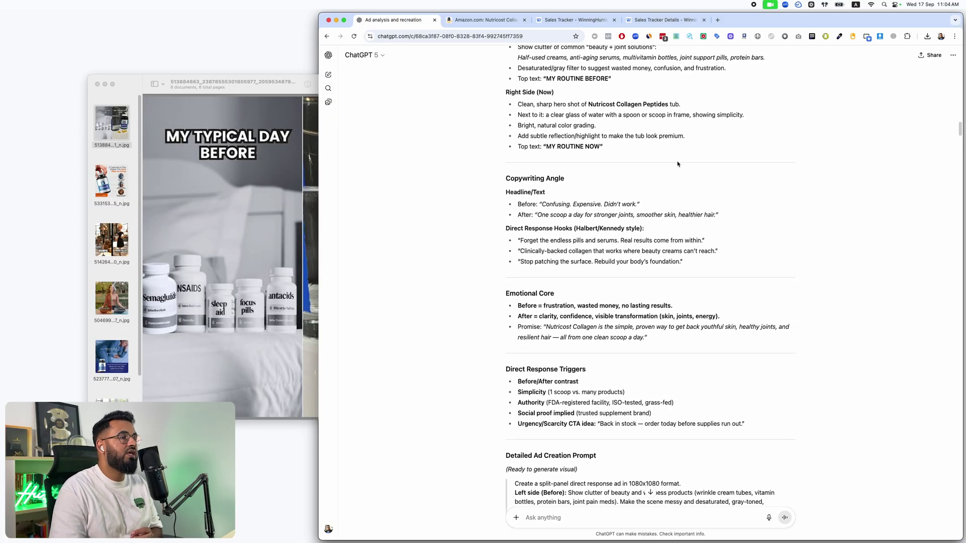
{"action": "scroll", "coordinate": [678, 164], "scroll_direction": "up", "scroll_amount": 10}
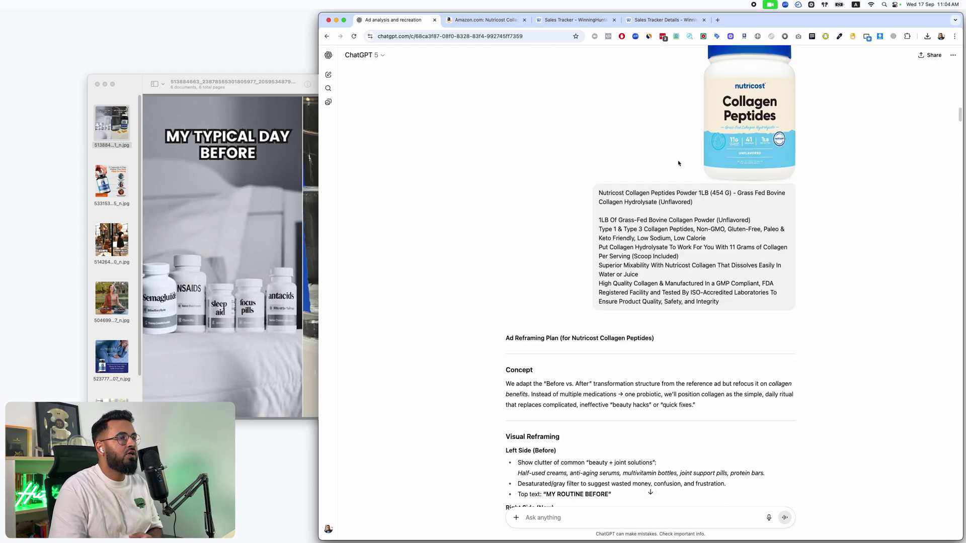
{"action": "scroll", "coordinate": [678, 163], "scroll_direction": "up", "scroll_amount": 3}
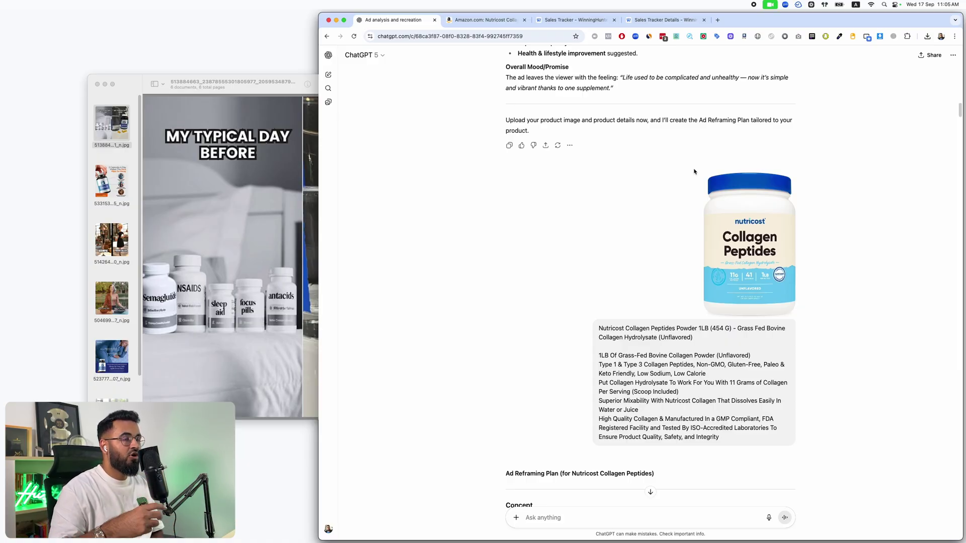
{"action": "left_click", "coordinate": [222, 185]}
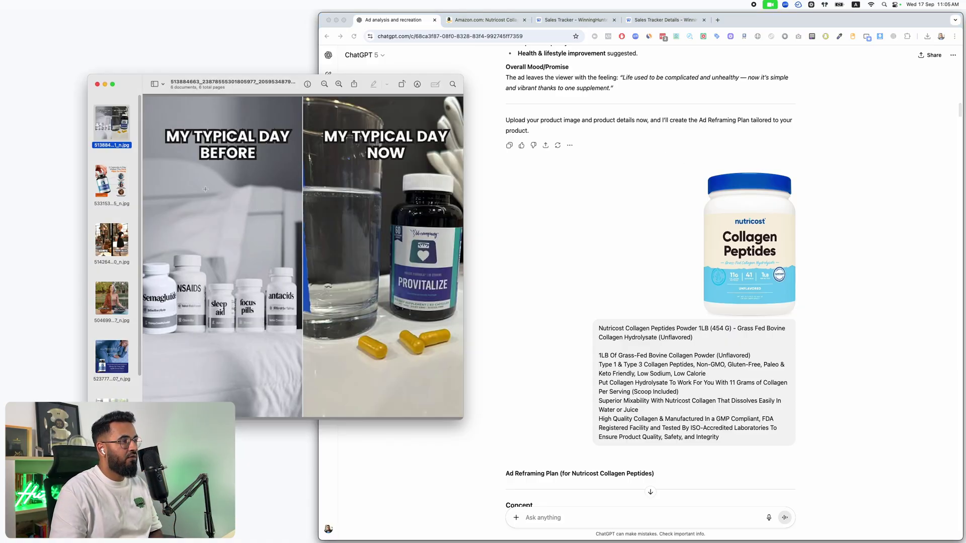
{"action": "left_click", "coordinate": [805, 200]}
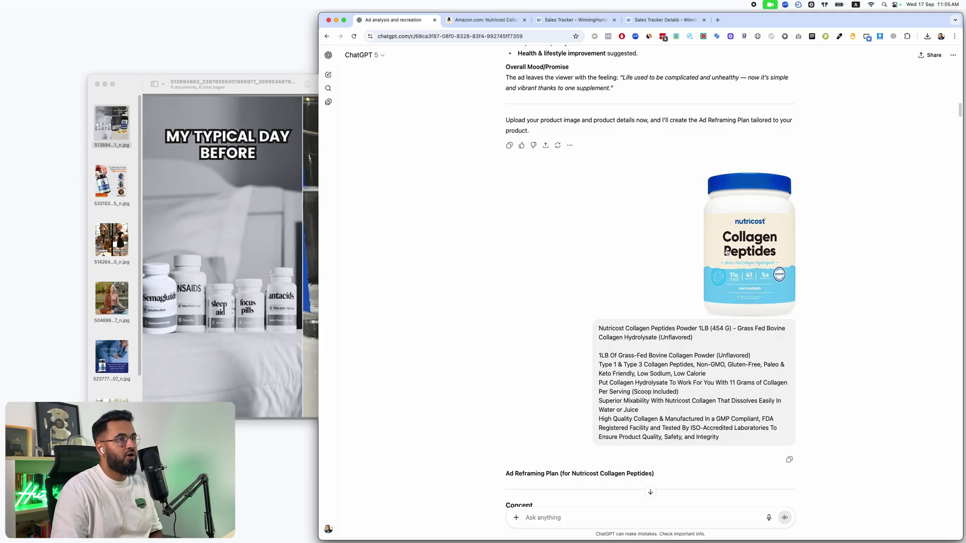
{"action": "scroll", "coordinate": [726, 252], "scroll_direction": "up", "scroll_amount": 20}
{"action": "scroll", "coordinate": [730, 248], "scroll_direction": "down", "scroll_amount": 5}
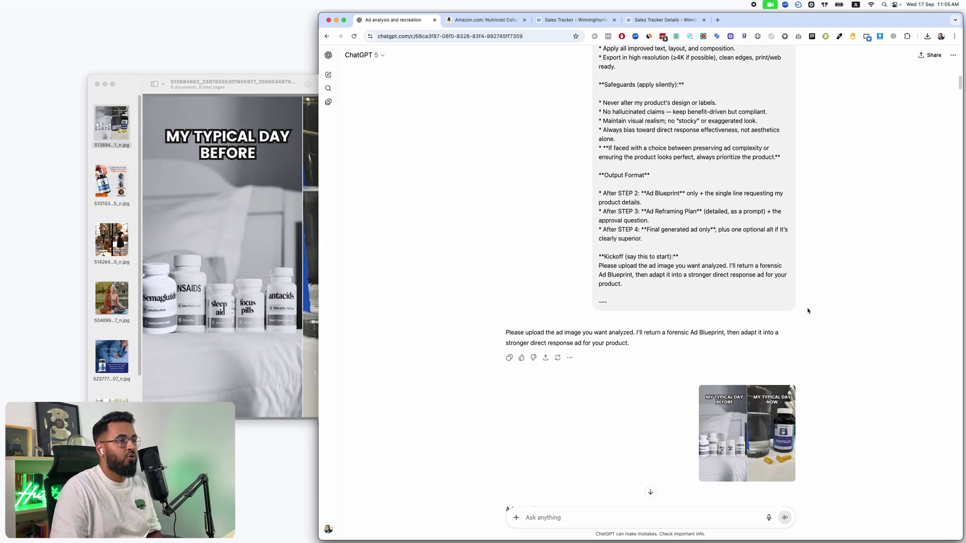
Step: Read down through the Detailed Ad Creation Prompt and approval to the 'My Routine Before/Now' image
{"action": "scroll", "coordinate": [807, 311], "scroll_direction": "down", "scroll_amount": 2}
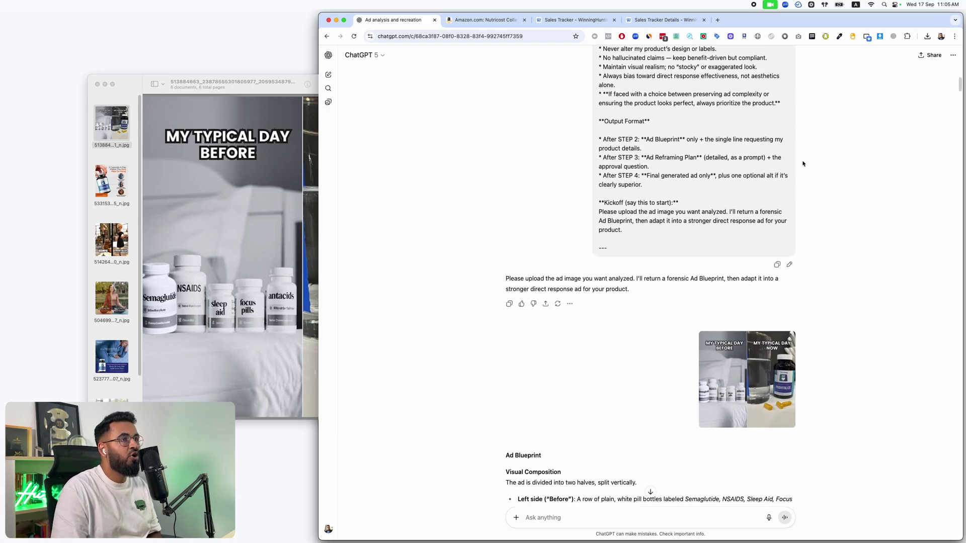
{"action": "scroll", "coordinate": [595, 234], "scroll_direction": "down", "scroll_amount": 4}
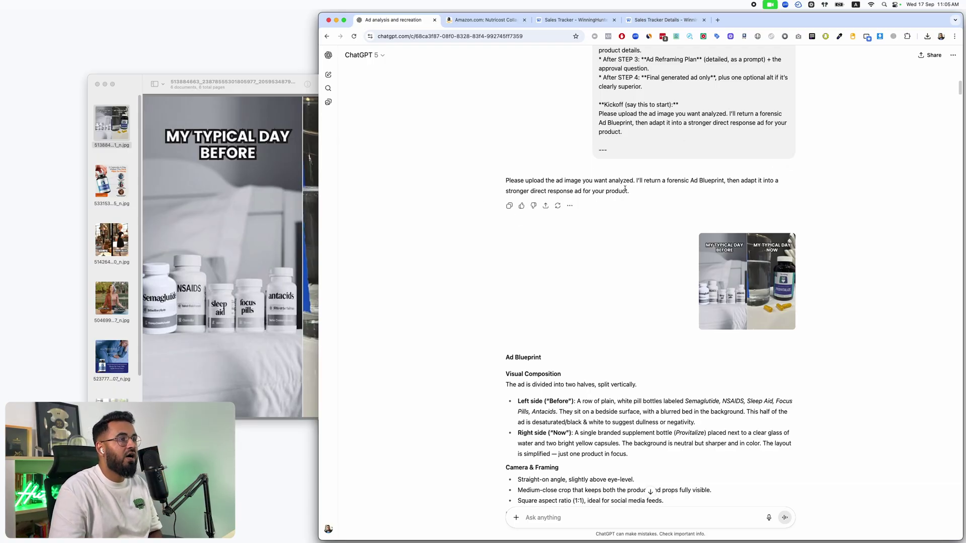
{"action": "scroll", "coordinate": [751, 158], "scroll_direction": "down", "scroll_amount": 3}
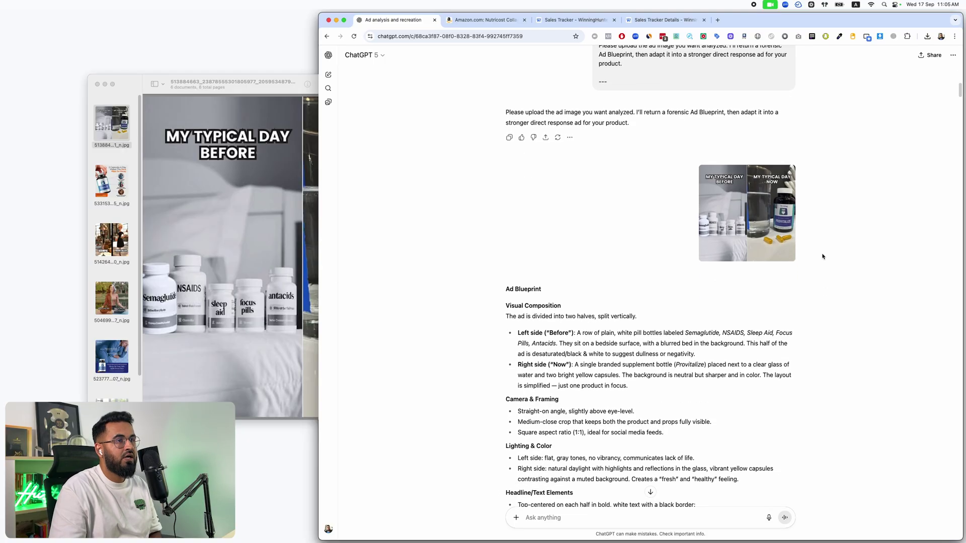
{"action": "scroll", "coordinate": [816, 222], "scroll_direction": "down", "scroll_amount": 6}
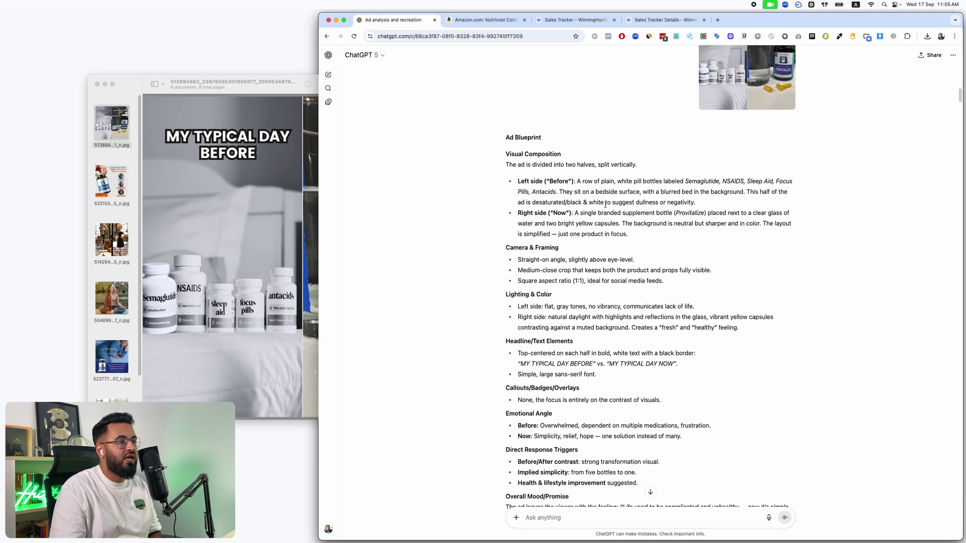
{"action": "scroll", "coordinate": [605, 204], "scroll_direction": "down", "scroll_amount": 12}
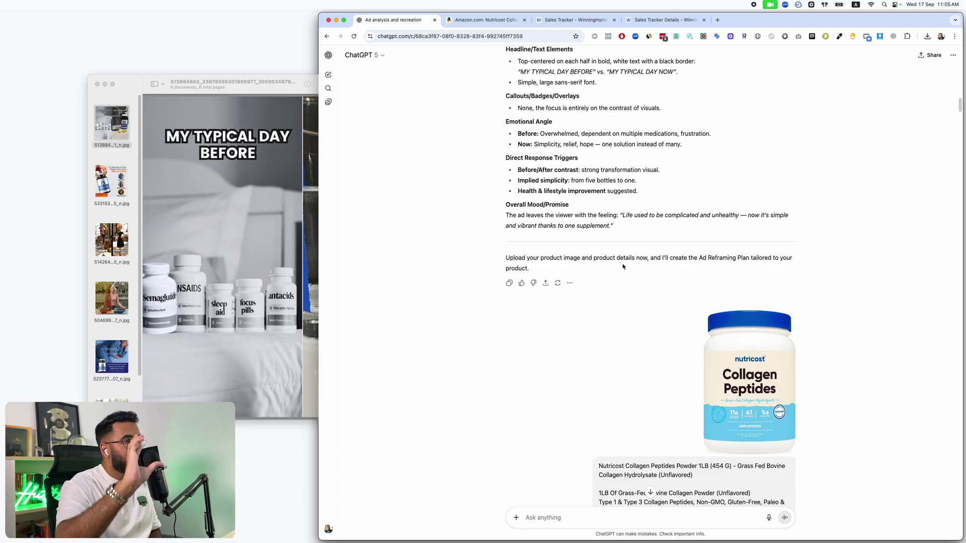
{"action": "scroll", "coordinate": [623, 267], "scroll_direction": "down", "scroll_amount": 7}
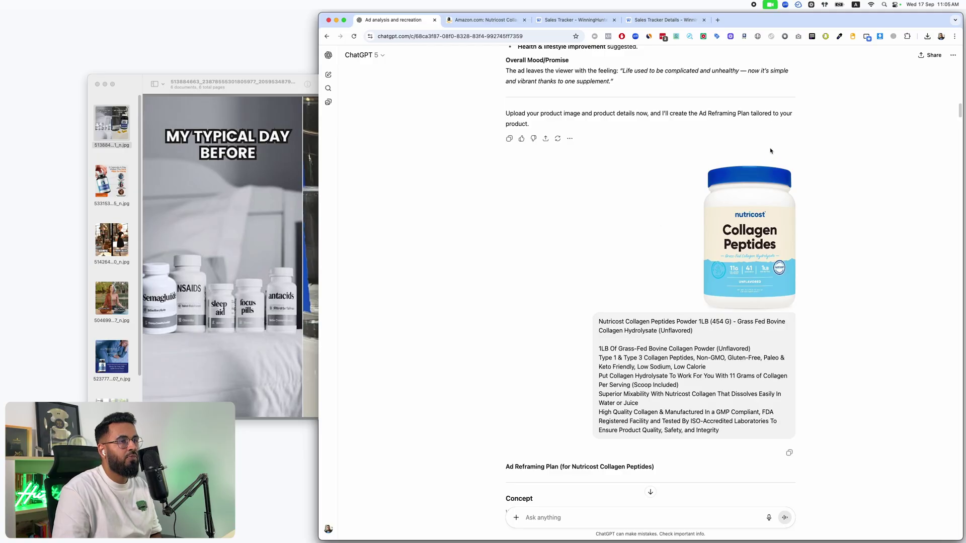
{"action": "scroll", "coordinate": [775, 307], "scroll_direction": "down", "scroll_amount": 1}
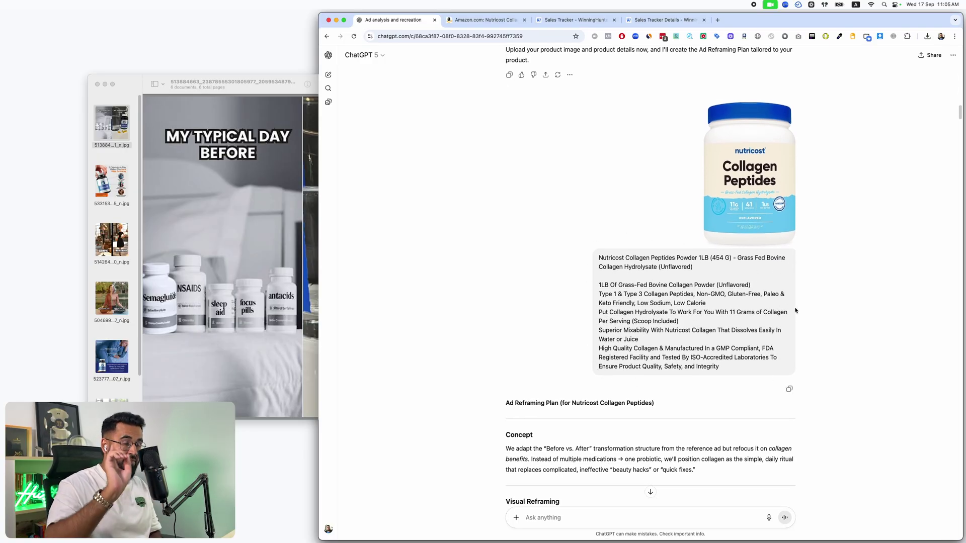
{"action": "scroll", "coordinate": [795, 311], "scroll_direction": "down", "scroll_amount": 12}
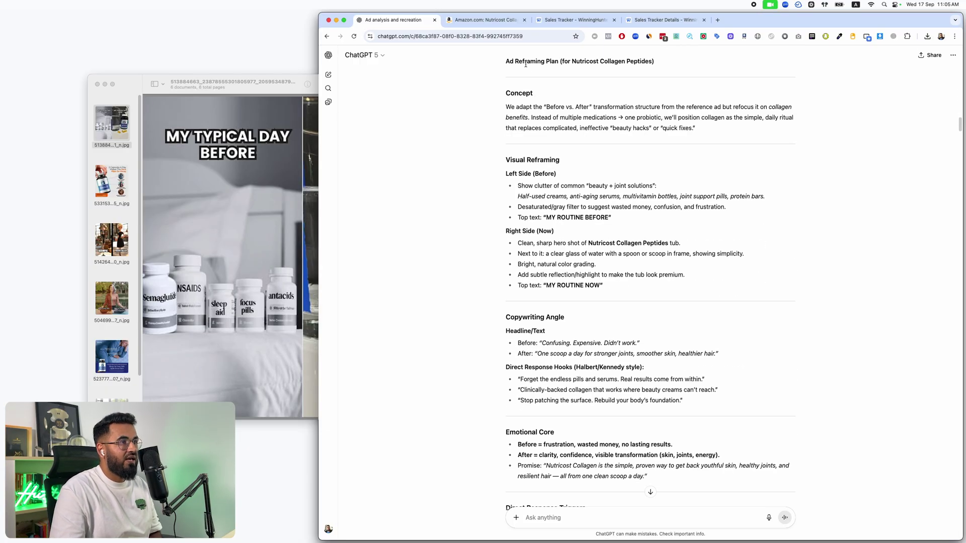
{"action": "scroll", "coordinate": [563, 78], "scroll_direction": "down", "scroll_amount": 13}
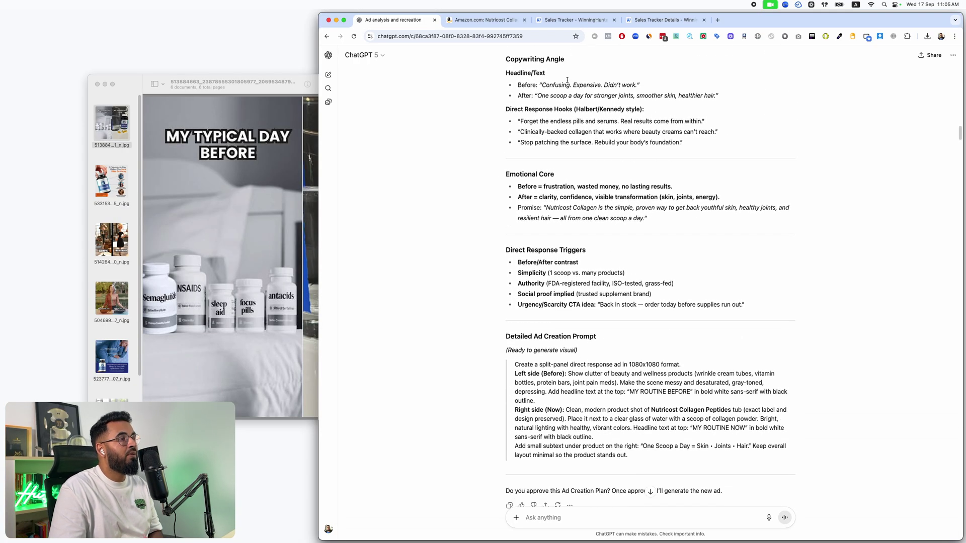
{"action": "scroll", "coordinate": [544, 215], "scroll_direction": "down", "scroll_amount": 1}
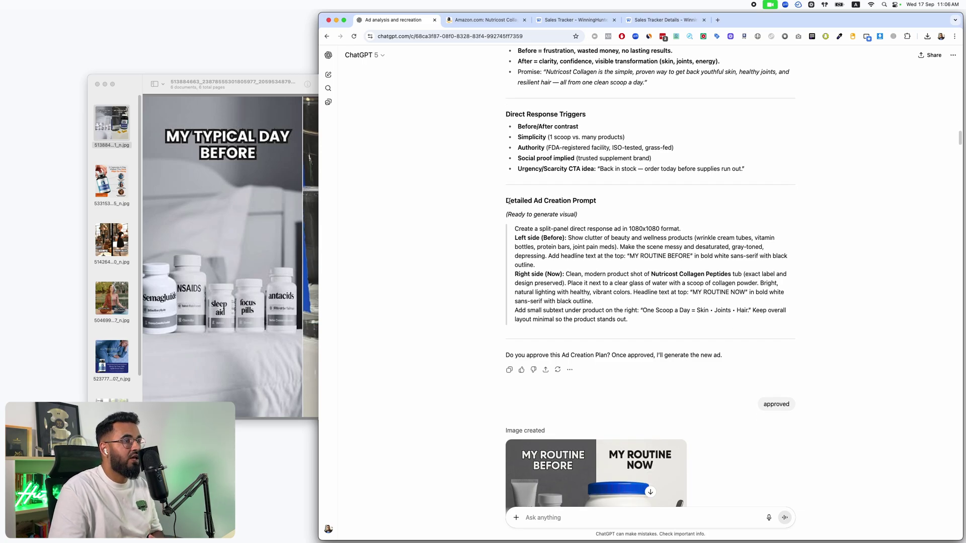
Step: Scroll past the generated Collagen ad to the uploaded 'hip aches dissipated like magic' ad and its Ad Blueprint
{"action": "scroll", "coordinate": [730, 244], "scroll_direction": "down", "scroll_amount": 5}
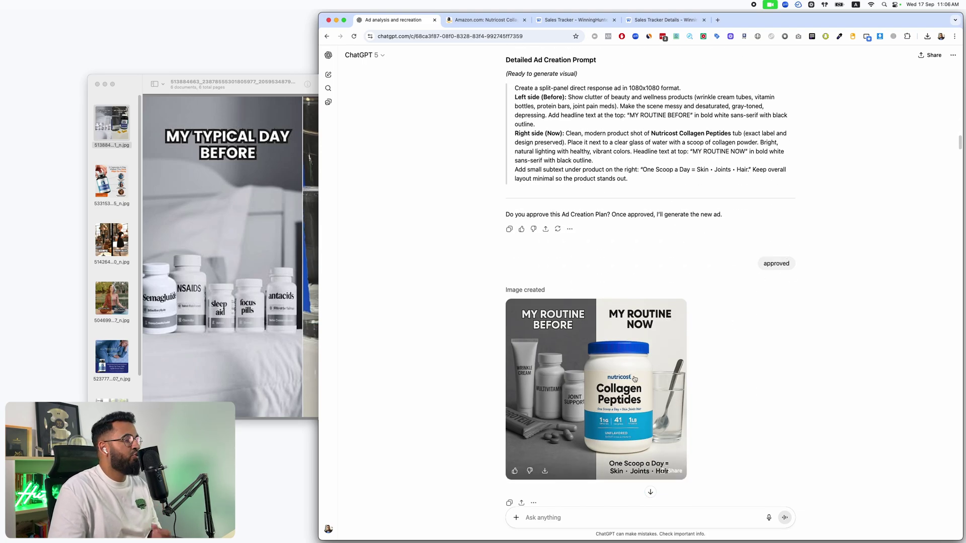
{"action": "scroll", "coordinate": [746, 357], "scroll_direction": "down", "scroll_amount": 9}
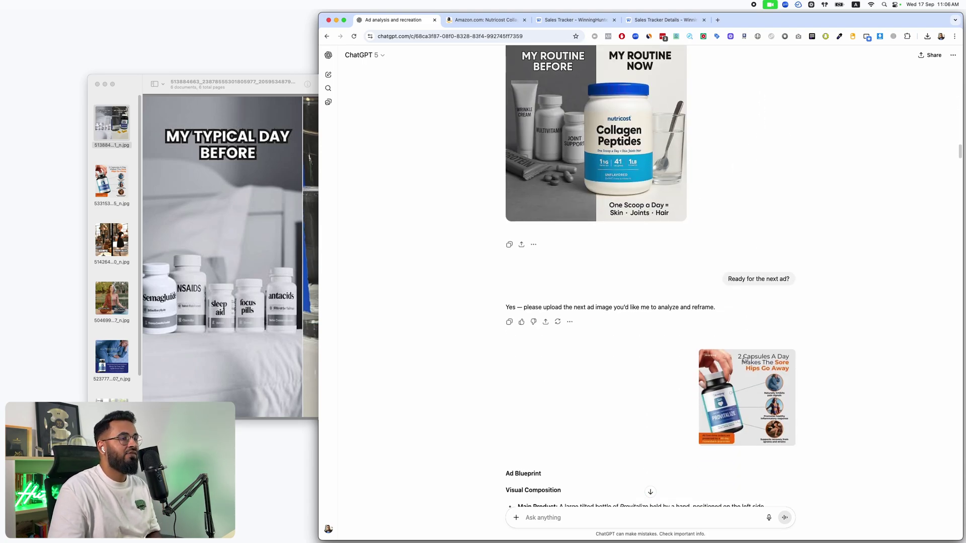
{"action": "scroll", "coordinate": [813, 344], "scroll_direction": "down", "scroll_amount": 2}
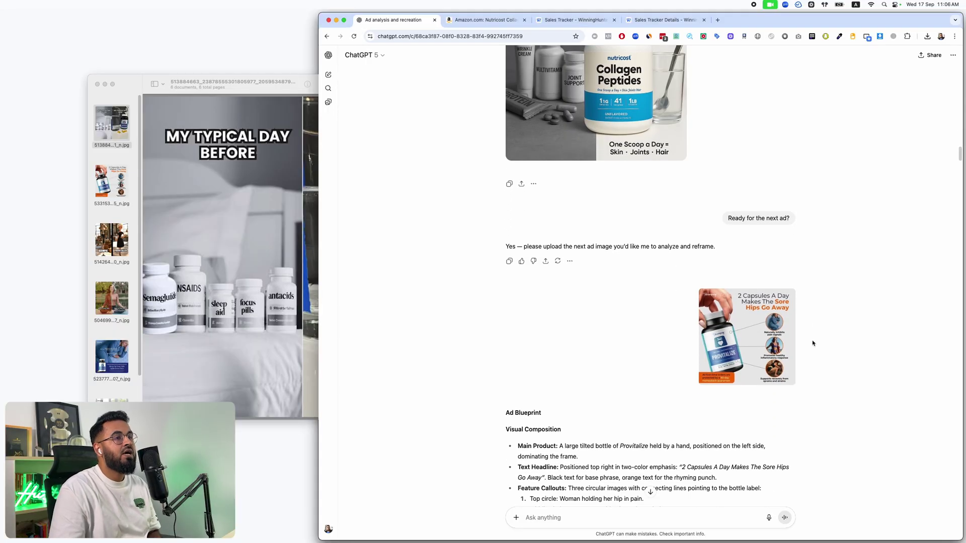
{"action": "scroll", "coordinate": [571, 256], "scroll_direction": "down", "scroll_amount": 6}
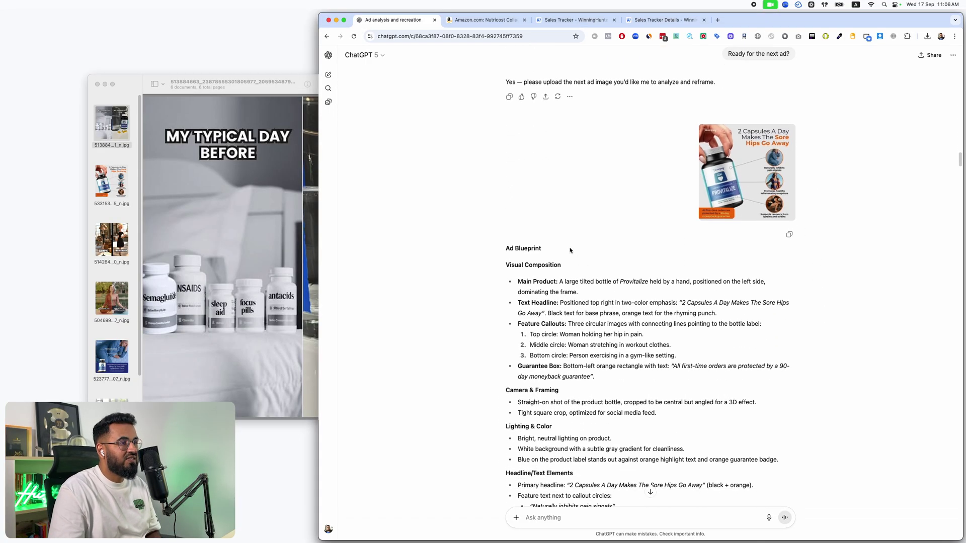
{"action": "scroll", "coordinate": [569, 250], "scroll_direction": "down", "scroll_amount": 15}
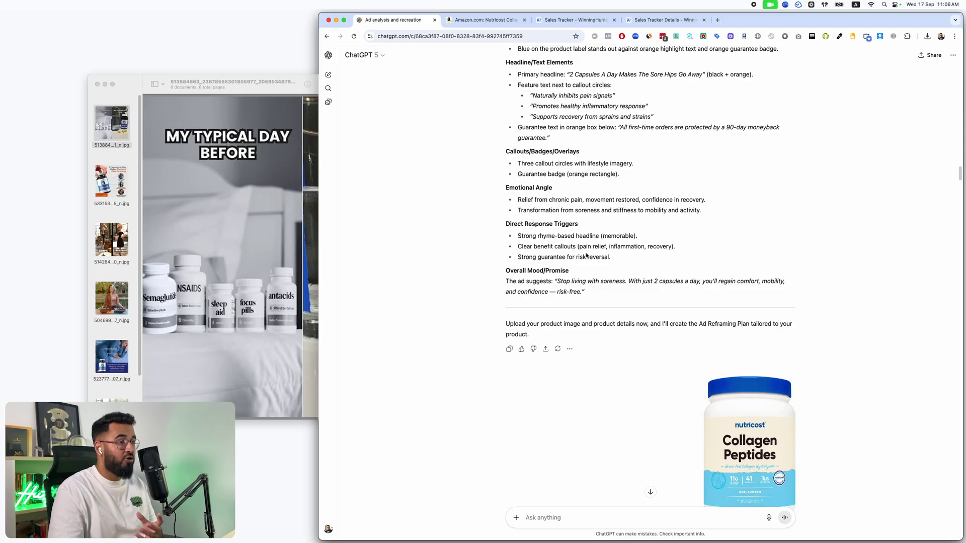
{"action": "scroll", "coordinate": [584, 253], "scroll_direction": "down", "scroll_amount": 4}
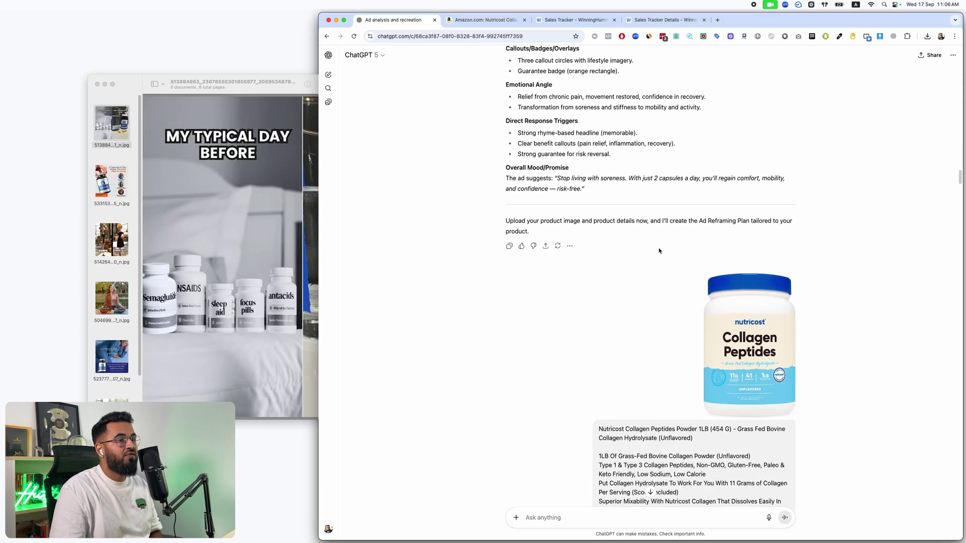
{"action": "scroll", "coordinate": [658, 251], "scroll_direction": "down", "scroll_amount": 3}
{"action": "scroll", "coordinate": [664, 237], "scroll_direction": "down", "scroll_amount": 12}
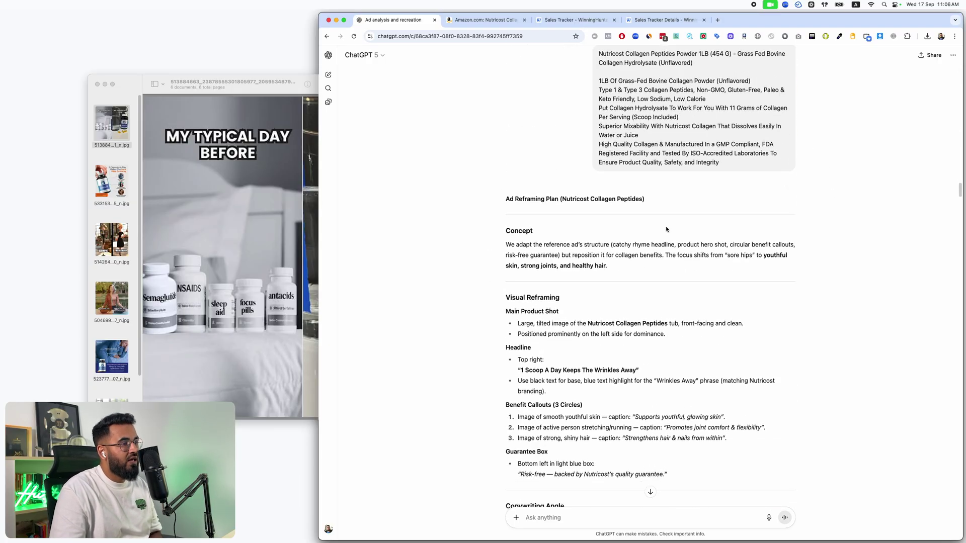
{"action": "scroll", "coordinate": [666, 229], "scroll_direction": "down", "scroll_amount": 20}
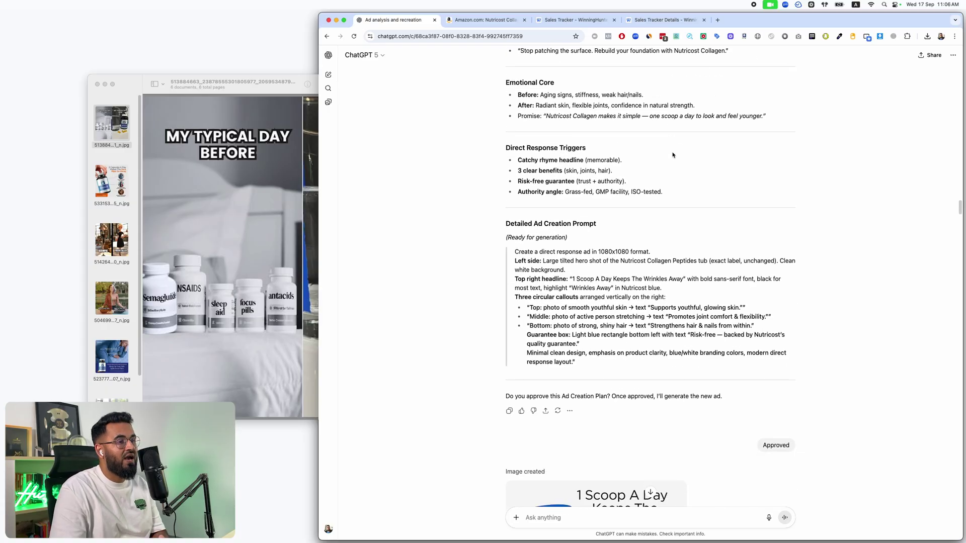
{"action": "scroll", "coordinate": [672, 161], "scroll_direction": "down", "scroll_amount": 10}
{"action": "scroll", "coordinate": [704, 201], "scroll_direction": "down", "scroll_amount": 10}
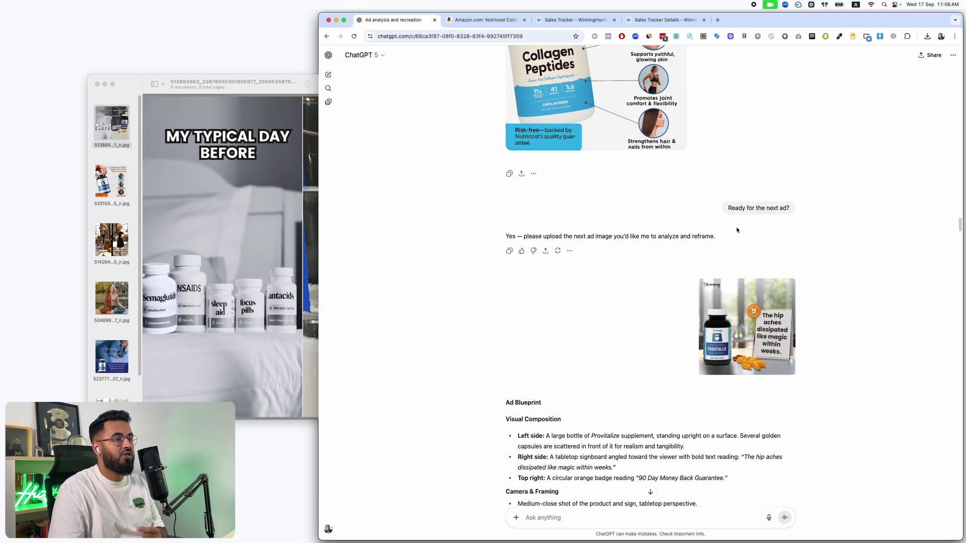
{"action": "scroll", "coordinate": [738, 231], "scroll_direction": "down", "scroll_amount": 5}
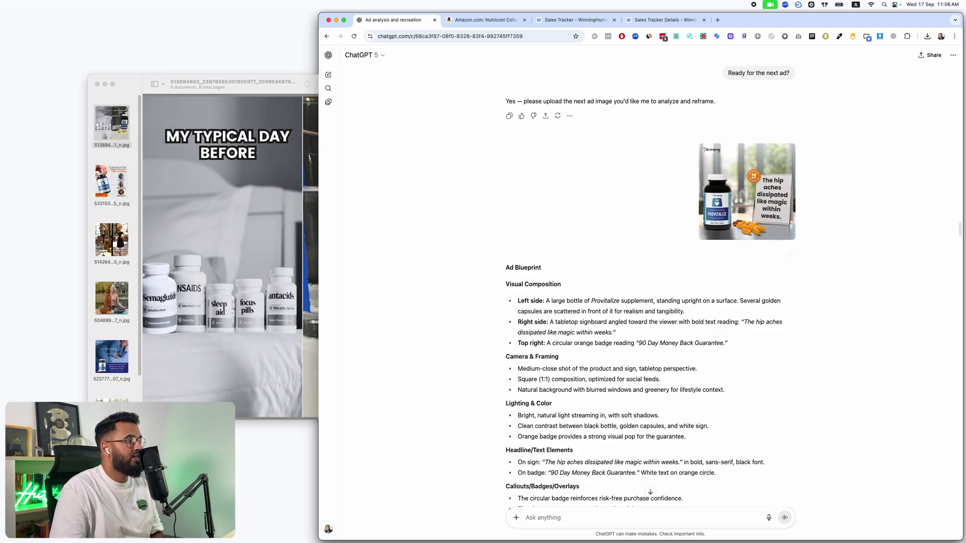
Step: Open the hip-aches Provitalize ad and the 'My skin felt smoother' Collagen ad in Preview for comparison
{"action": "left_click", "coordinate": [116, 274]}
{"action": "scroll", "coordinate": [120, 310], "scroll_direction": "down", "scroll_amount": 2}
{"action": "left_click", "coordinate": [109, 375]}
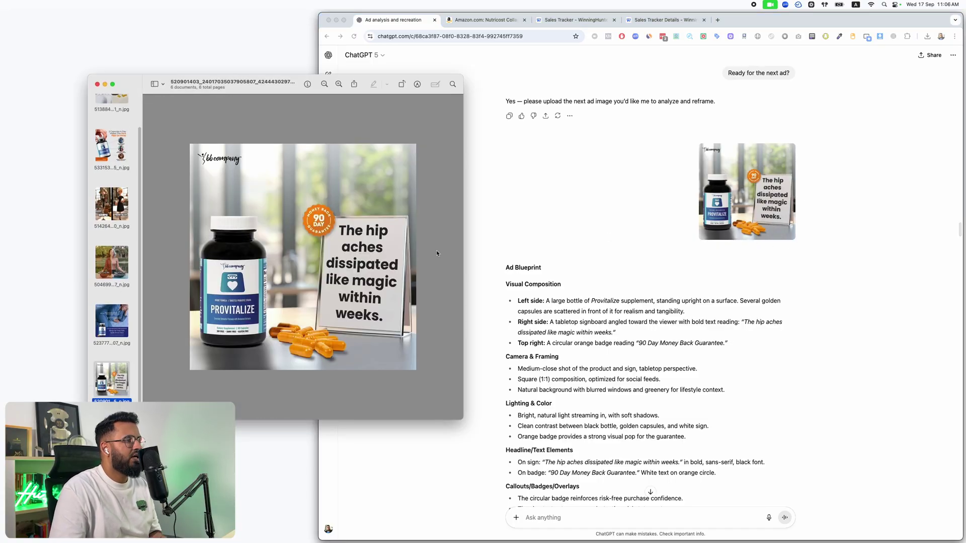
{"action": "key", "text": "ctrl+Up"}
{"action": "left_click", "coordinate": [843, 136]}
{"action": "key", "text": "Down"}
{"action": "key", "text": "Down"}
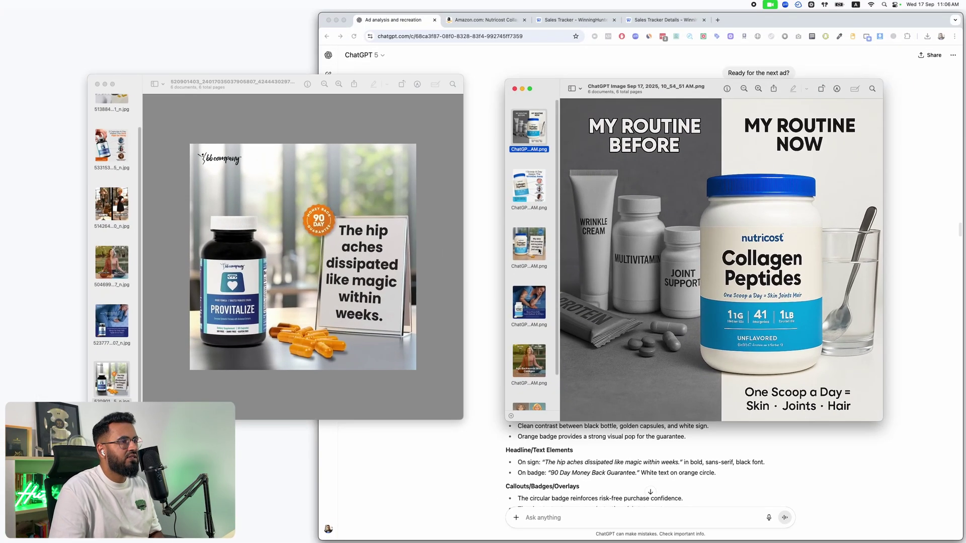
{"action": "left_click", "coordinate": [665, 471]}
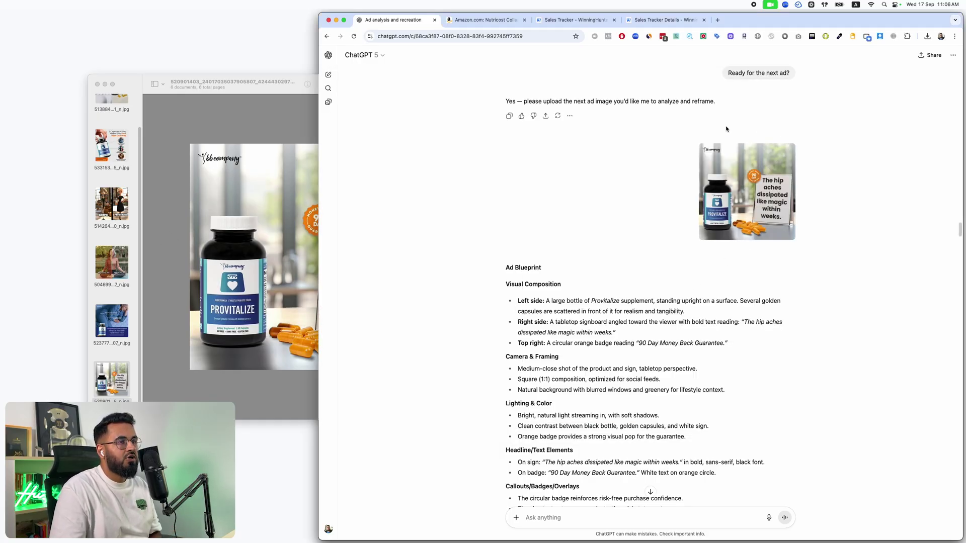
Step: Scroll the chat down to the uploaded sleeping-woman Provitalize ad and its Ad Blueprint
{"action": "scroll", "coordinate": [687, 353], "scroll_direction": "down", "scroll_amount": 10}
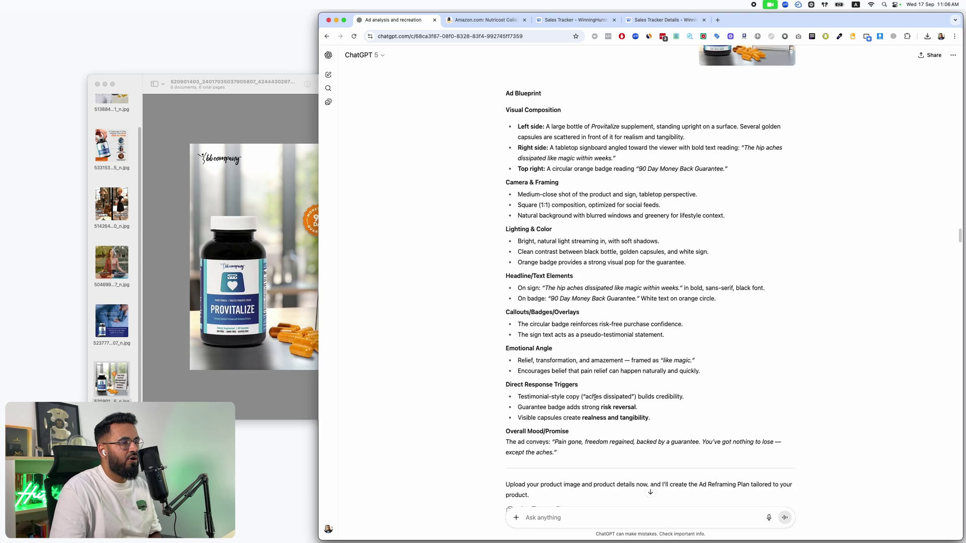
{"action": "scroll", "coordinate": [817, 369], "scroll_direction": "down", "scroll_amount": 20}
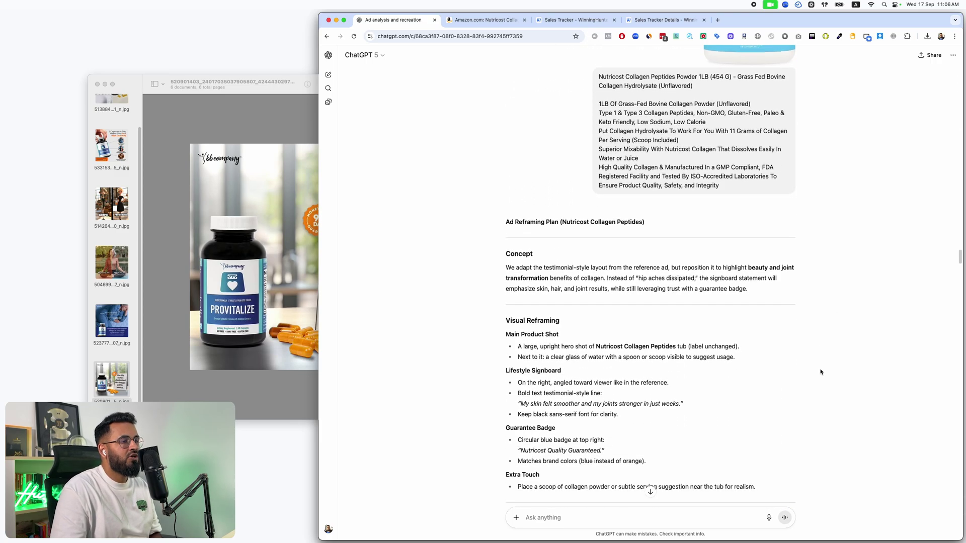
{"action": "scroll", "coordinate": [699, 201], "scroll_direction": "down", "scroll_amount": 7}
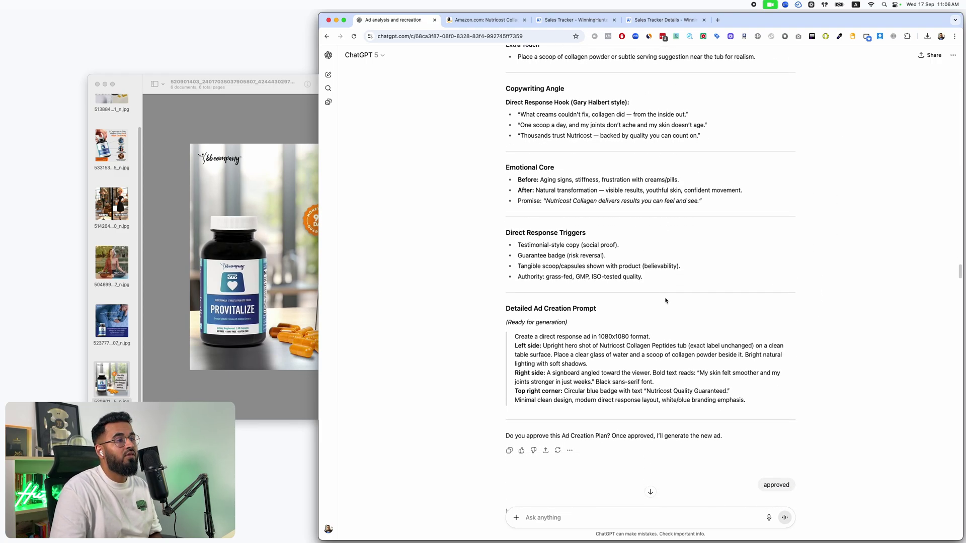
{"action": "scroll", "coordinate": [746, 246], "scroll_direction": "down", "scroll_amount": 10}
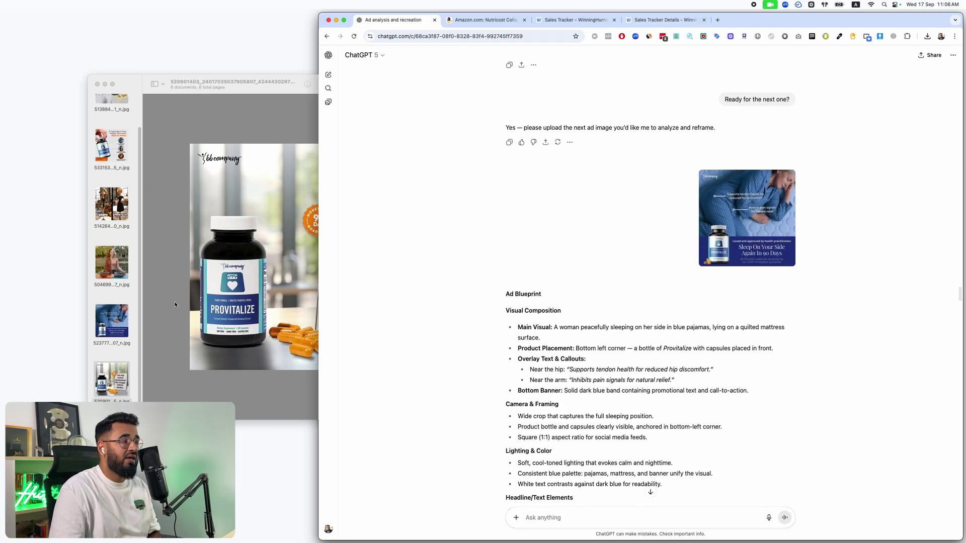
Step: Scroll through the side-sleeping ad's reframing plan to the generated 'Sleep Peacefully. Look Radiant. In 90 Days' ad
{"action": "scroll", "coordinate": [562, 267], "scroll_direction": "down", "scroll_amount": 15}
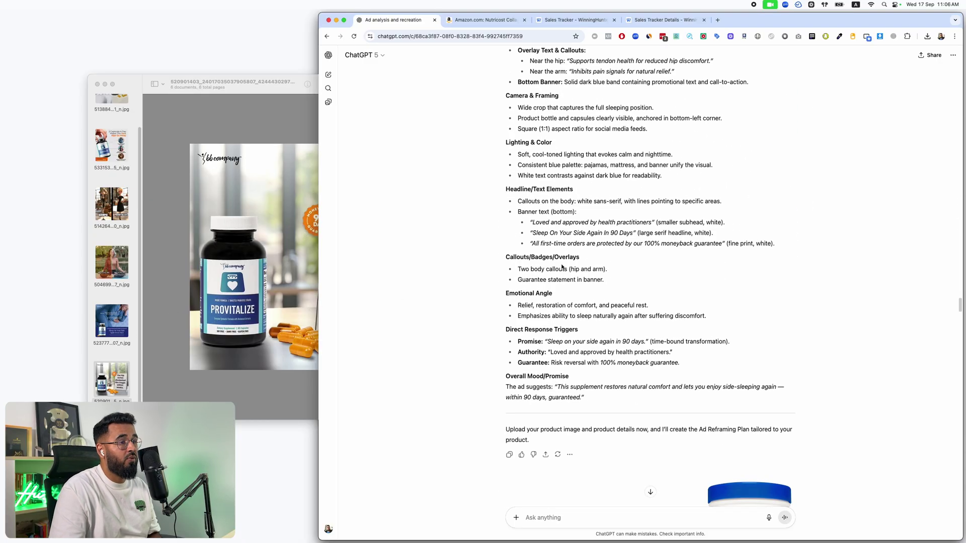
{"action": "scroll", "coordinate": [564, 268], "scroll_direction": "down", "scroll_amount": 20}
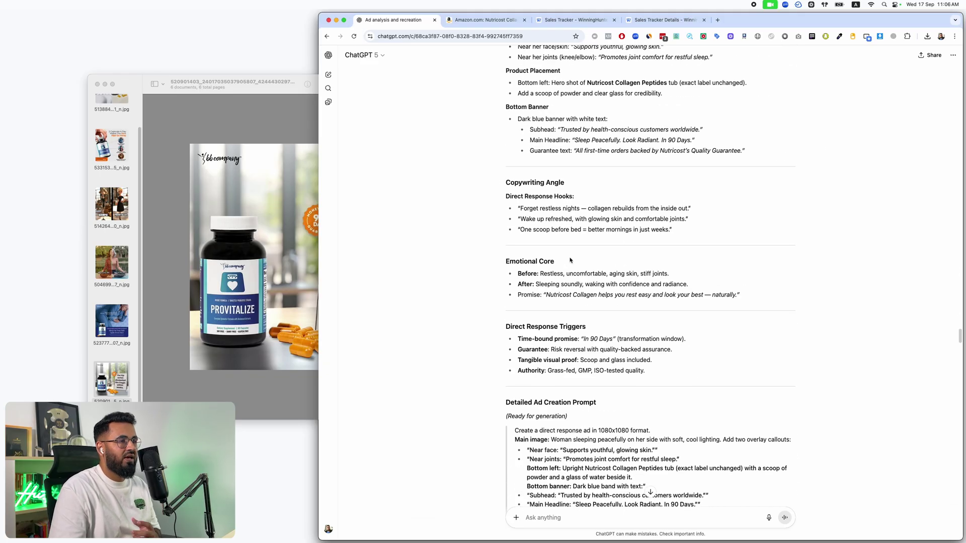
{"action": "scroll", "coordinate": [603, 271], "scroll_direction": "down", "scroll_amount": 3}
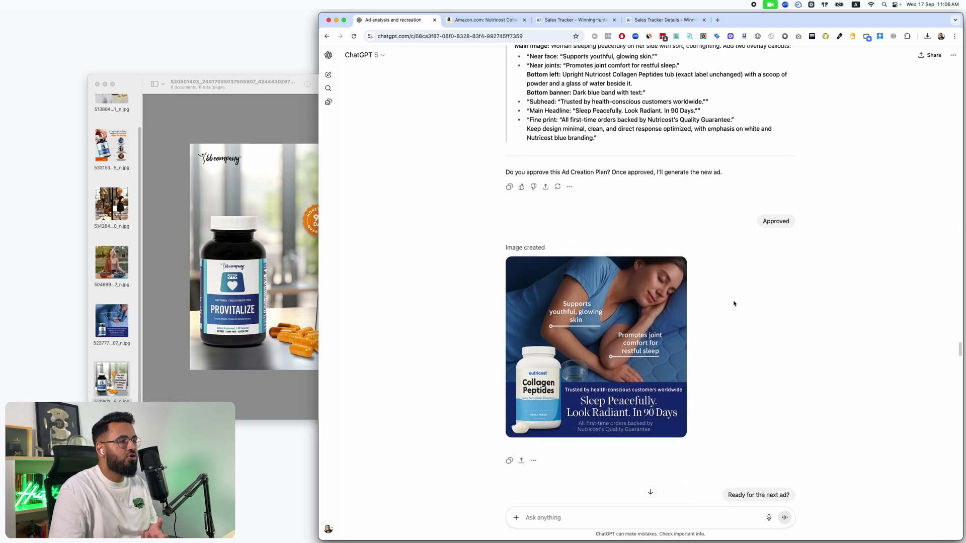
{"action": "scroll", "coordinate": [732, 302], "scroll_direction": "up", "scroll_amount": 13}
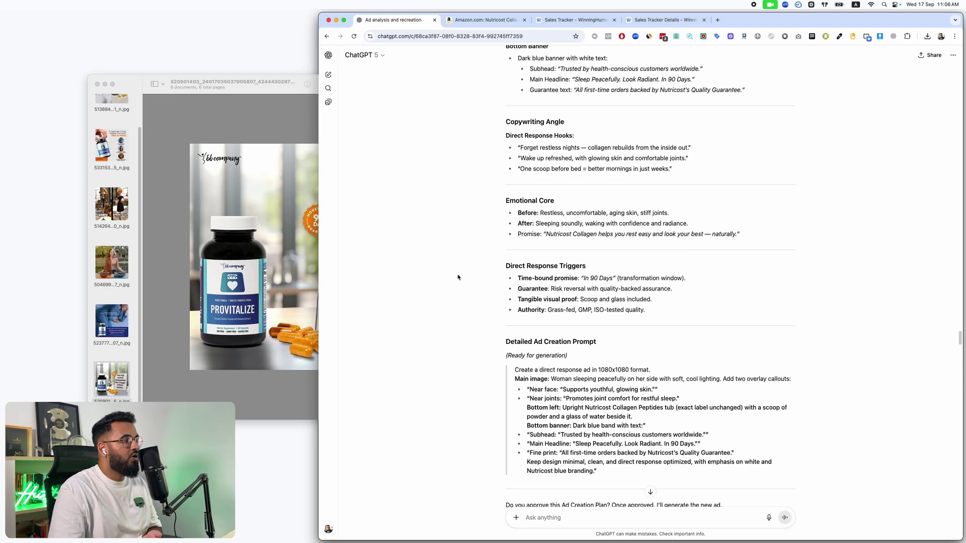
{"action": "scroll", "coordinate": [457, 277], "scroll_direction": "down", "scroll_amount": 10}
{"action": "left_click", "coordinate": [111, 320]}
Step: Open the original side-sleeping ad and the generated Sleep Peacefully ad side by side in Preview
{"action": "key", "text": "ctrl+Up"}
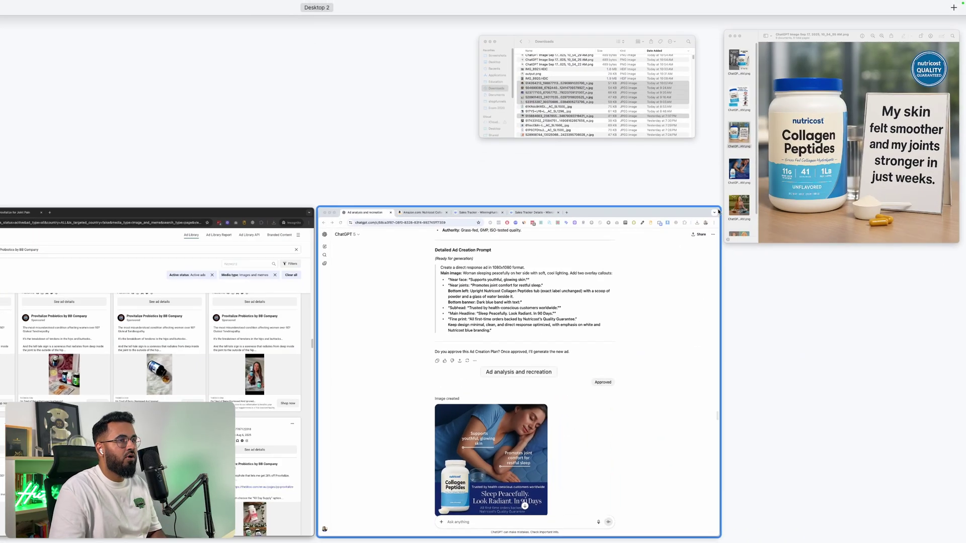
{"action": "left_click", "coordinate": [718, 212]}
{"action": "key", "text": "ctrl+Up"}
{"action": "left_click", "coordinate": [805, 151]}
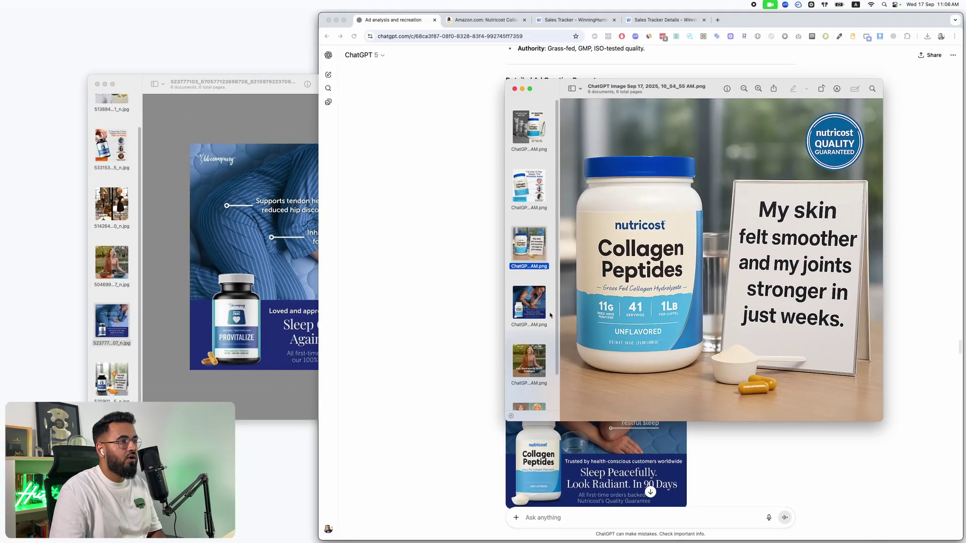
{"action": "left_click", "coordinate": [532, 308]}
{"action": "left_click", "coordinate": [225, 278]}
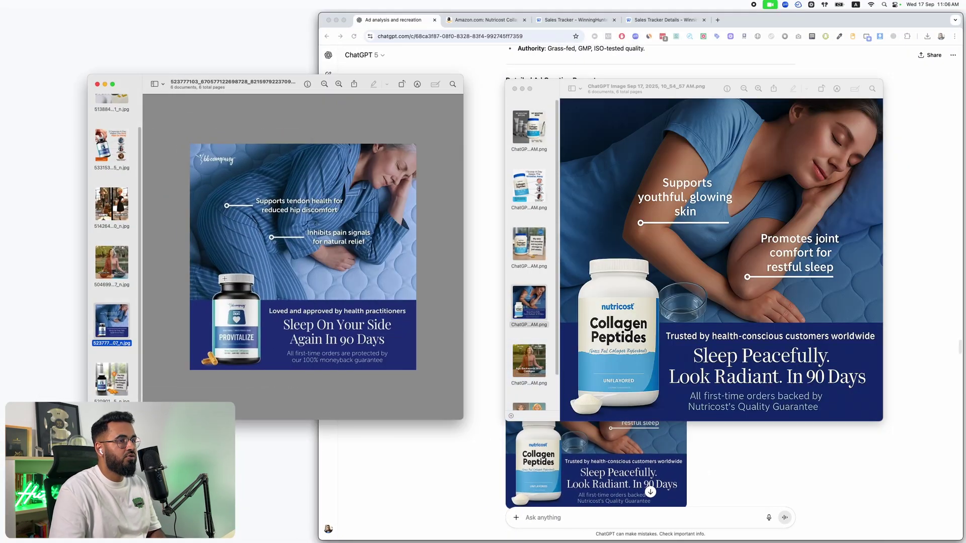
{"action": "left_click", "coordinate": [699, 315]}
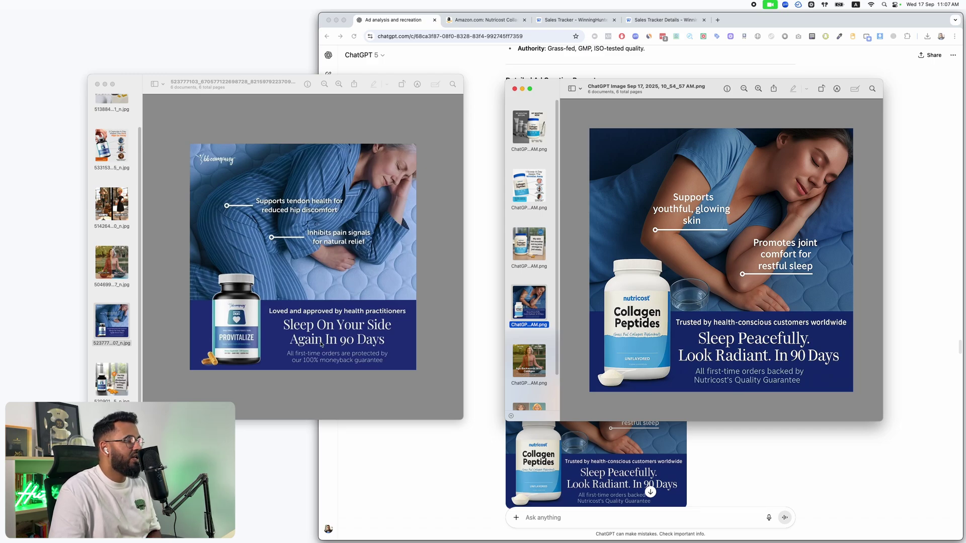
Step: Box the capsules in the original ad and the powder scoop in the generated ad
{"action": "left_click_drag", "start_coordinate": [194, 342], "coordinate": [242, 385]}
{"action": "left_click", "coordinate": [645, 382]}
{"action": "left_click_drag", "start_coordinate": [597, 367], "coordinate": [631, 391]}
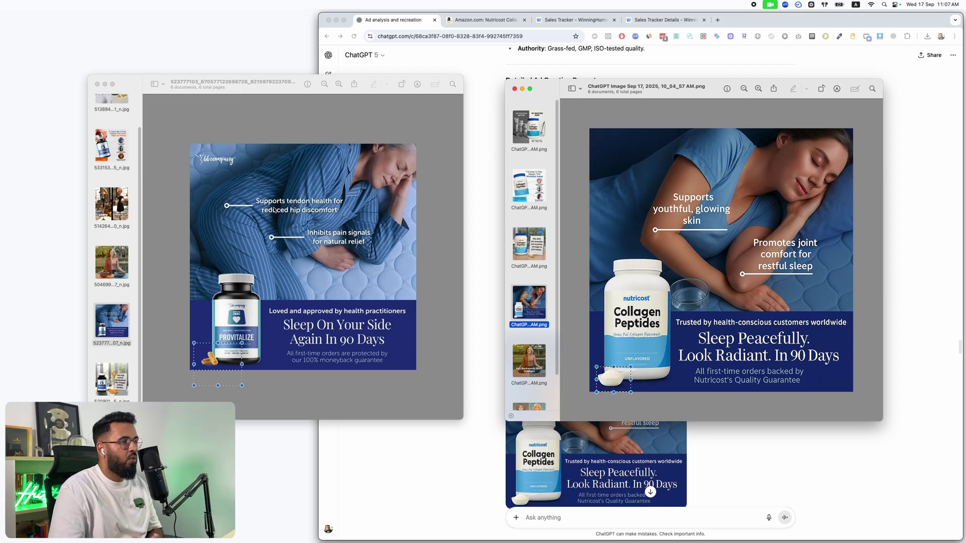
{"action": "left_click", "coordinate": [817, 466]}
{"action": "scroll", "coordinate": [818, 465], "scroll_direction": "down", "scroll_amount": 10}
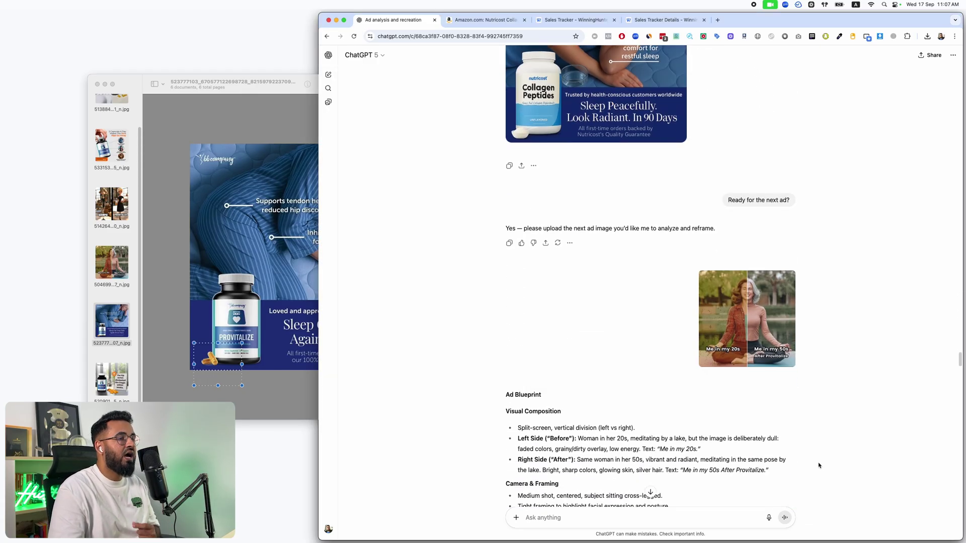
Step: Enlarge the uploaded before/after yoga ad and compare it with the original in Preview
{"action": "left_click", "coordinate": [724, 339]}
{"action": "left_click", "coordinate": [131, 271]}
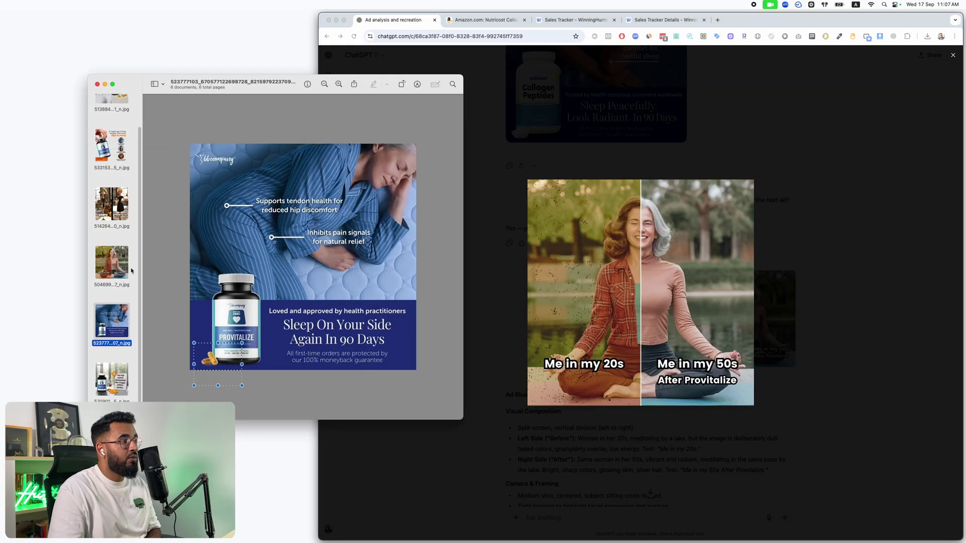
{"action": "left_click", "coordinate": [131, 271]}
{"action": "left_click", "coordinate": [806, 428]}
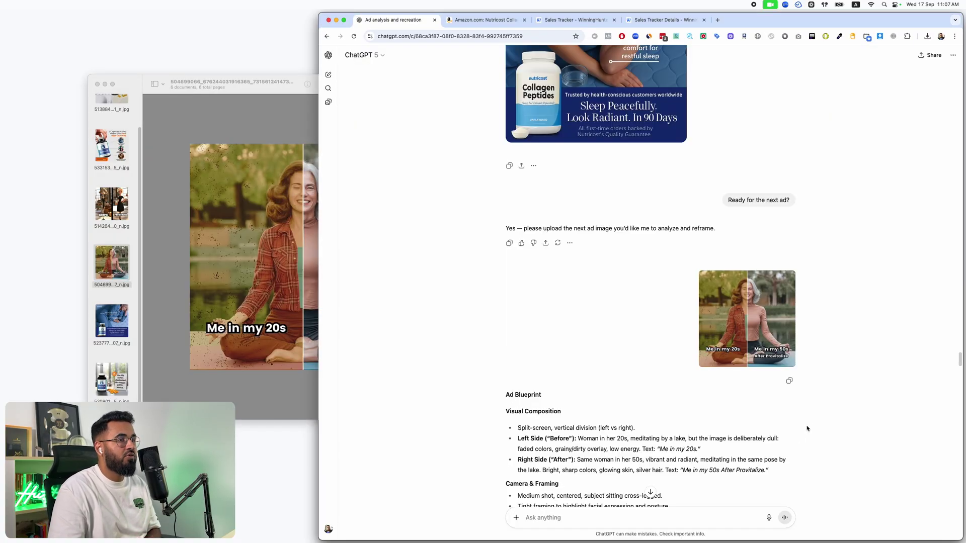
{"action": "left_click", "coordinate": [150, 296]}
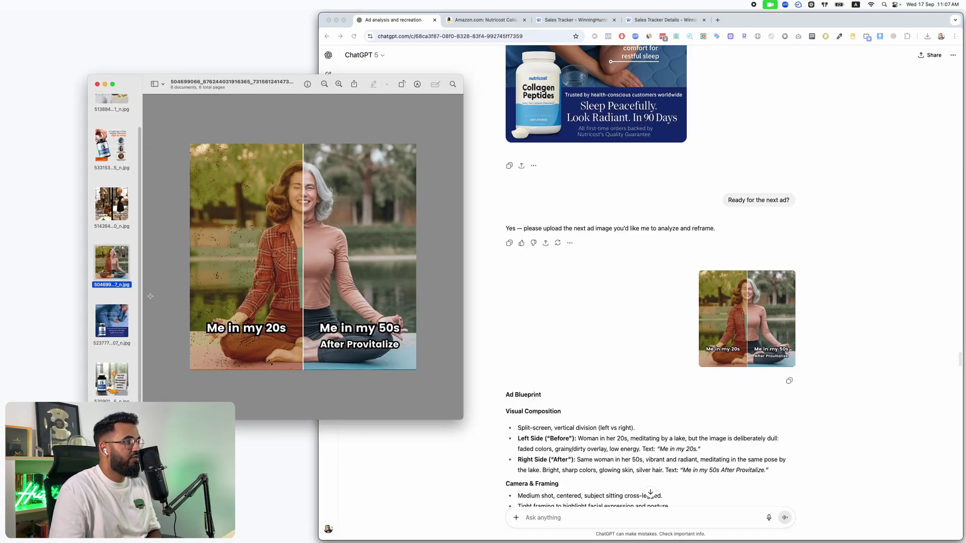
{"action": "left_click", "coordinate": [819, 371]}
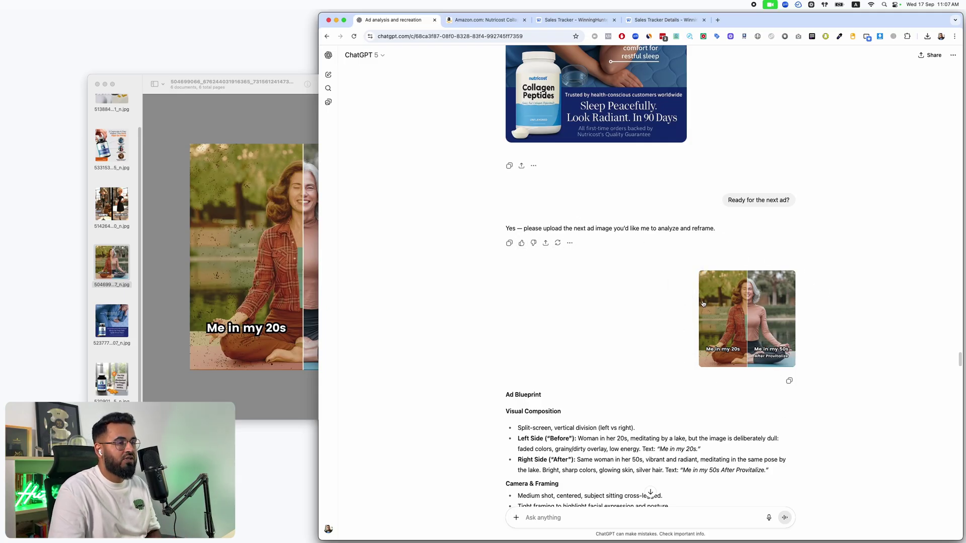
Step: Highlight the product image and details request and the note that no product image is needed
{"action": "scroll", "coordinate": [724, 260], "scroll_direction": "down", "scroll_amount": 15}
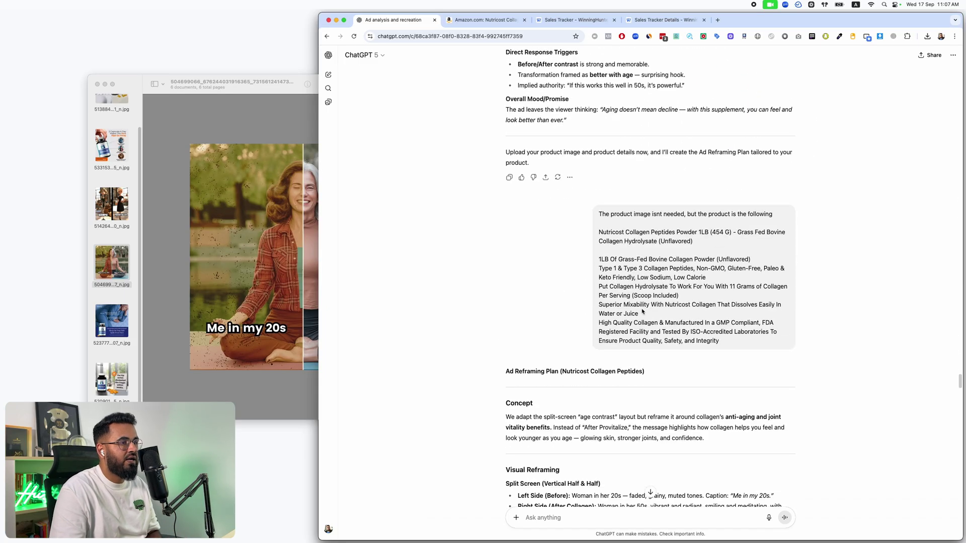
{"action": "left_click_drag", "start_coordinate": [505, 167], "coordinate": [589, 167]}
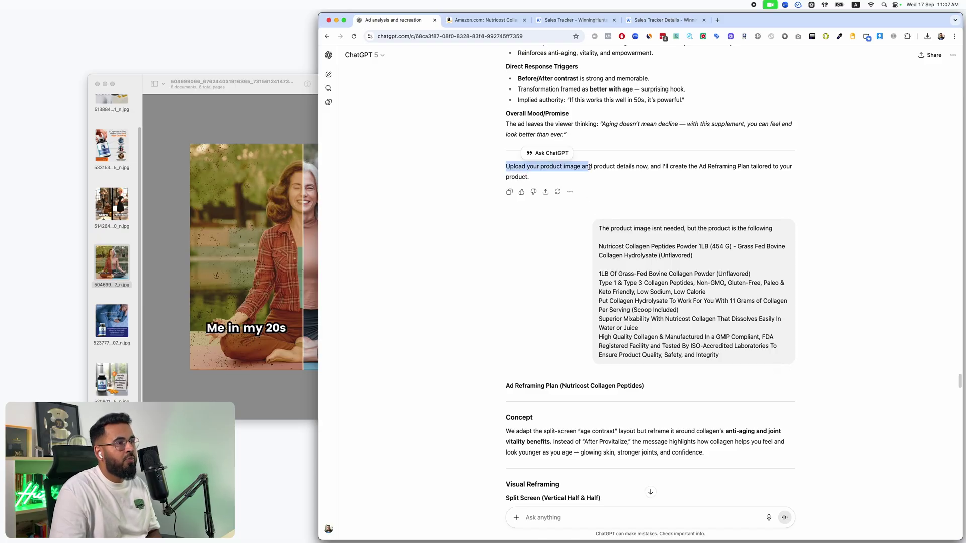
{"action": "left_click", "coordinate": [589, 167]}
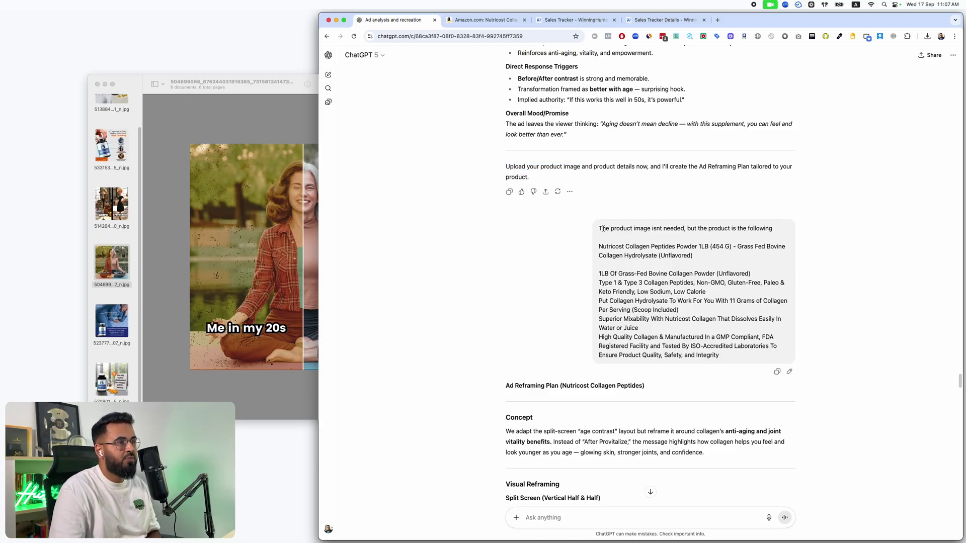
{"action": "left_click_drag", "start_coordinate": [602, 228], "coordinate": [744, 230]}
{"action": "scroll", "coordinate": [806, 341], "scroll_direction": "down", "scroll_amount": 20}
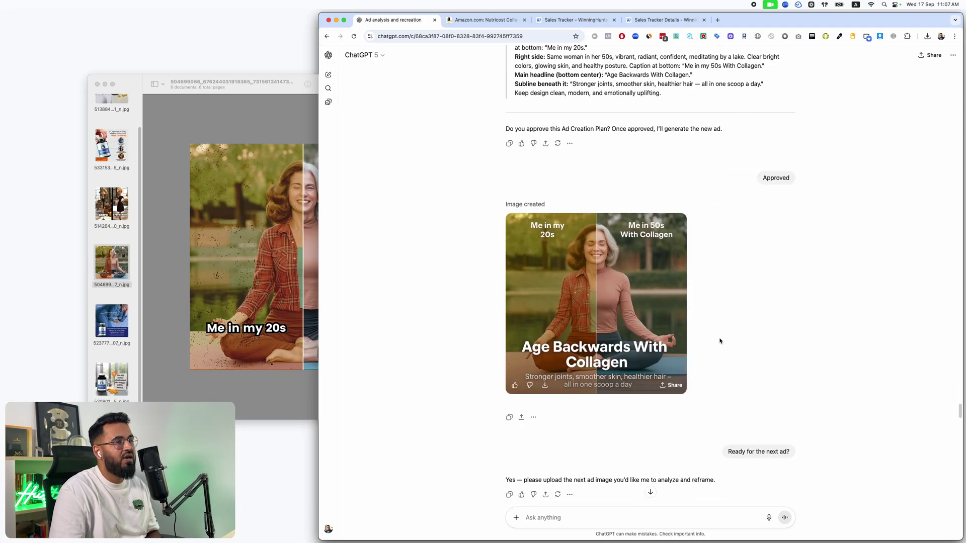
Step: View the generated 'Age Backwards With Collagen' ad full size against the original, then close it
{"action": "left_click", "coordinate": [657, 302]}
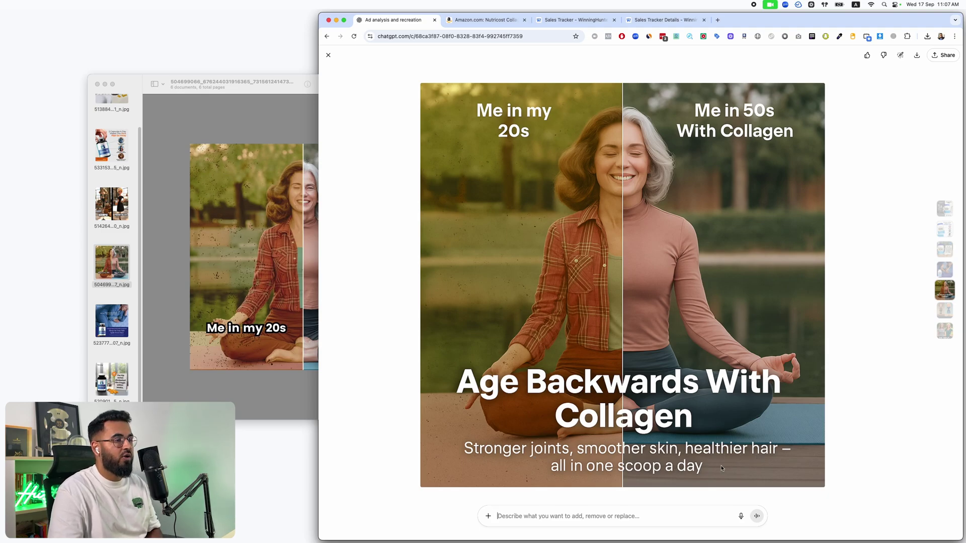
{"action": "left_click", "coordinate": [218, 253]}
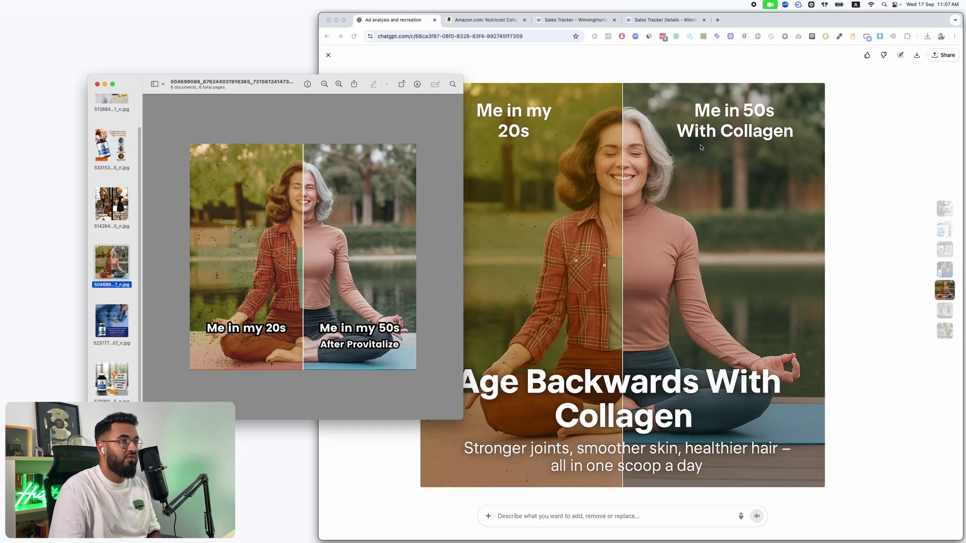
{"action": "left_click", "coordinate": [881, 142]}
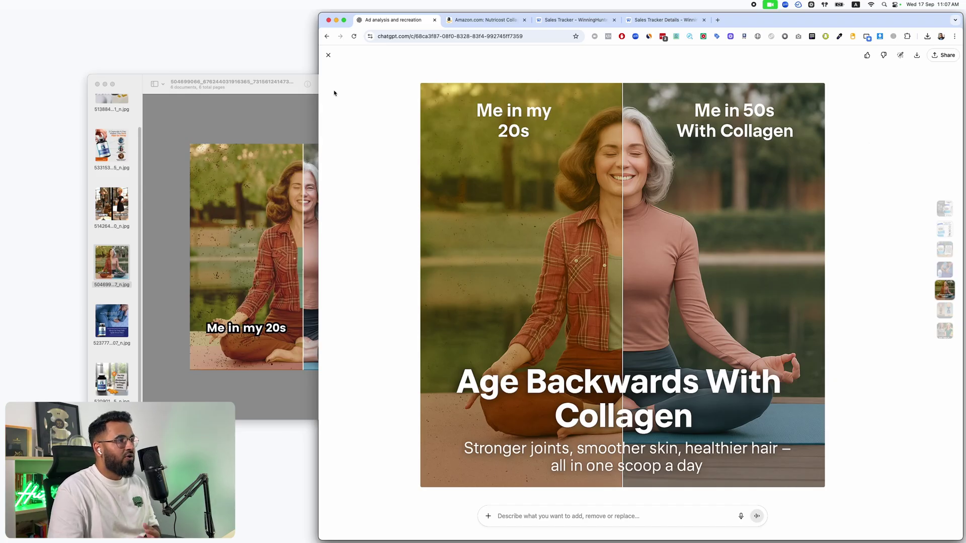
{"action": "left_click", "coordinate": [328, 55]}
Step: Enlarge the Ozempic vs Provitalize reference ad, then close it
{"action": "scroll", "coordinate": [656, 303], "scroll_direction": "down", "scroll_amount": 10}
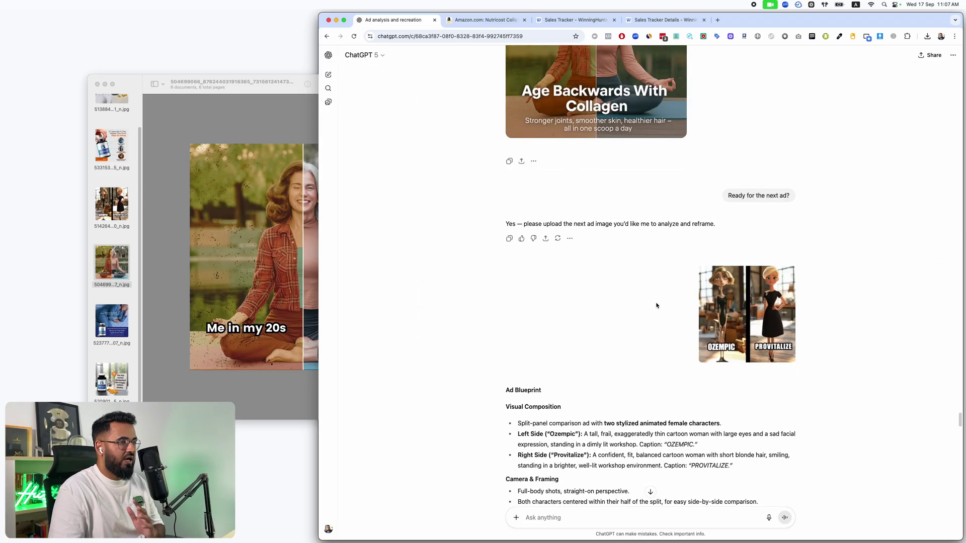
{"action": "left_click", "coordinate": [733, 147]}
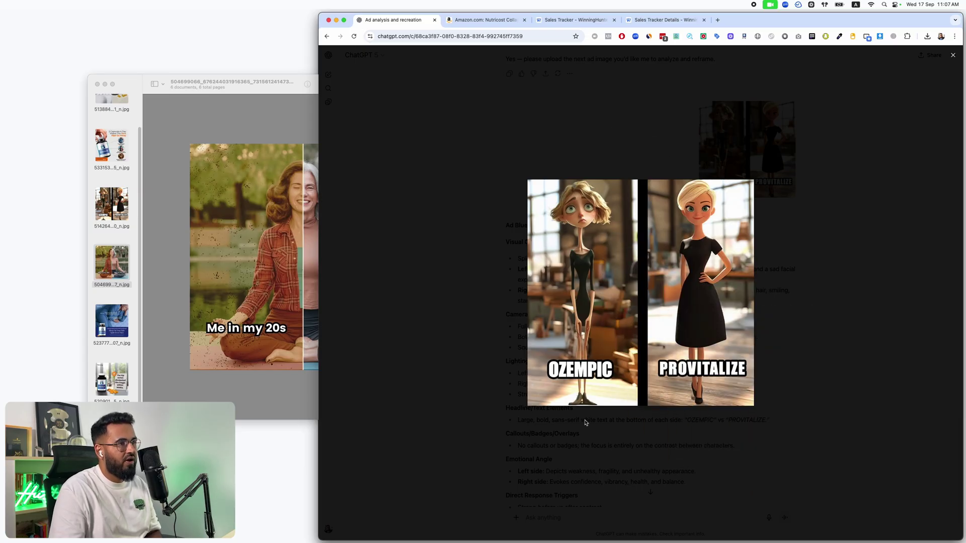
{"action": "left_click", "coordinate": [814, 237]}
Step: Open the generated 'Without Collagen / With Nutricost Collagen' cartoon ad full size
{"action": "scroll", "coordinate": [794, 317], "scroll_direction": "down", "scroll_amount": 5}
{"action": "scroll", "coordinate": [794, 318], "scroll_direction": "down", "scroll_amount": 5}
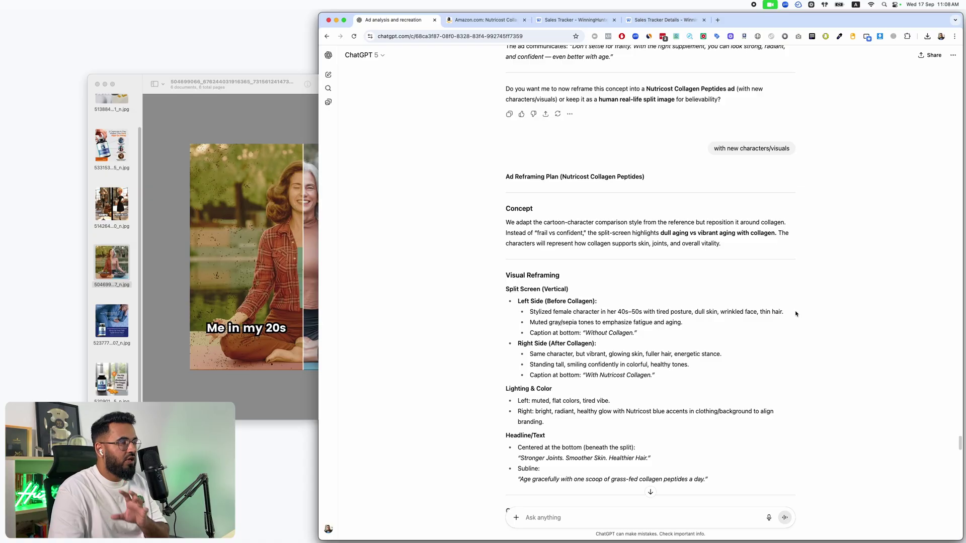
{"action": "scroll", "coordinate": [795, 314], "scroll_direction": "down", "scroll_amount": 2}
{"action": "scroll", "coordinate": [727, 342], "scroll_direction": "down", "scroll_amount": 4}
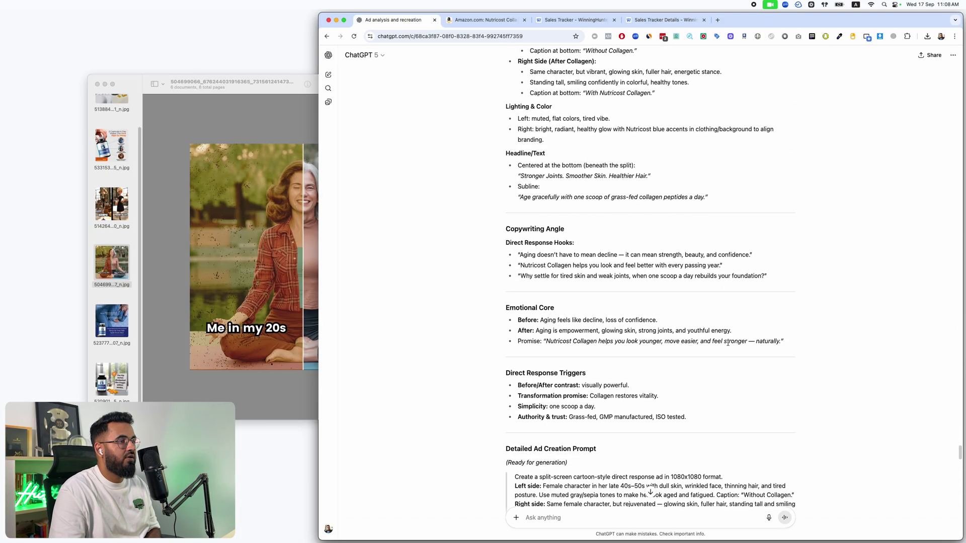
{"action": "scroll", "coordinate": [728, 343], "scroll_direction": "down", "scroll_amount": 6}
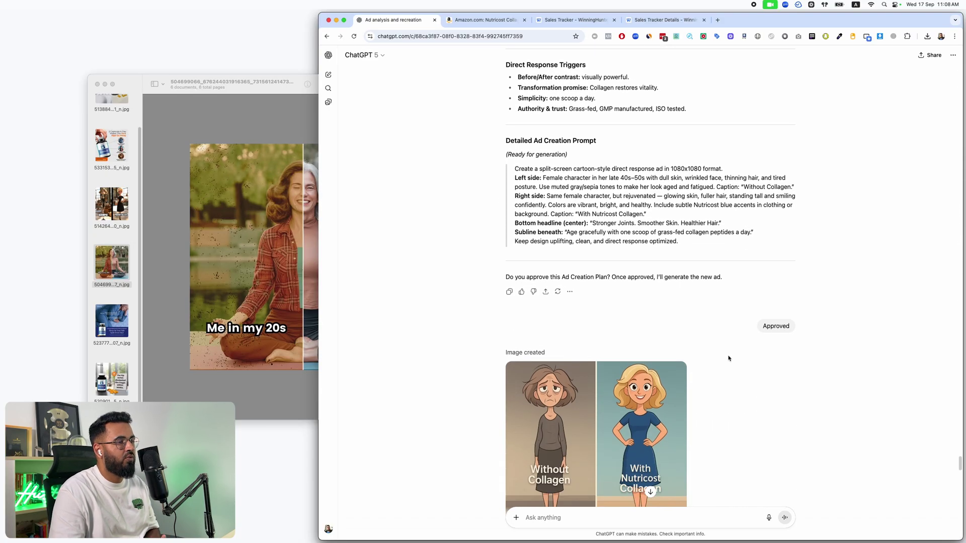
{"action": "scroll", "coordinate": [728, 358], "scroll_direction": "down", "scroll_amount": 3}
{"action": "left_click", "coordinate": [681, 309]}
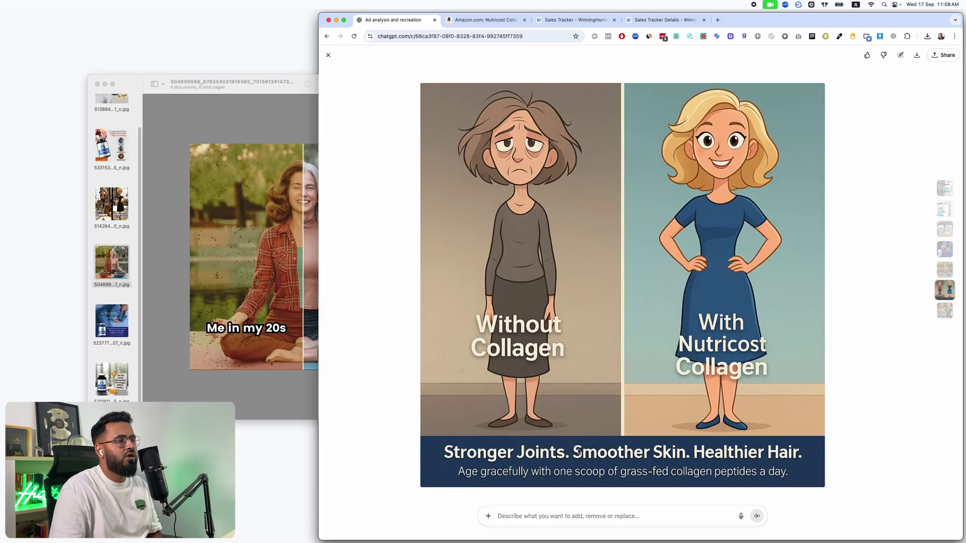
Step: Close the cartoon ad and review the real-life 'Look Younger. Feel Stronger. Live Better.' ad full size
{"action": "left_click", "coordinate": [328, 55]}
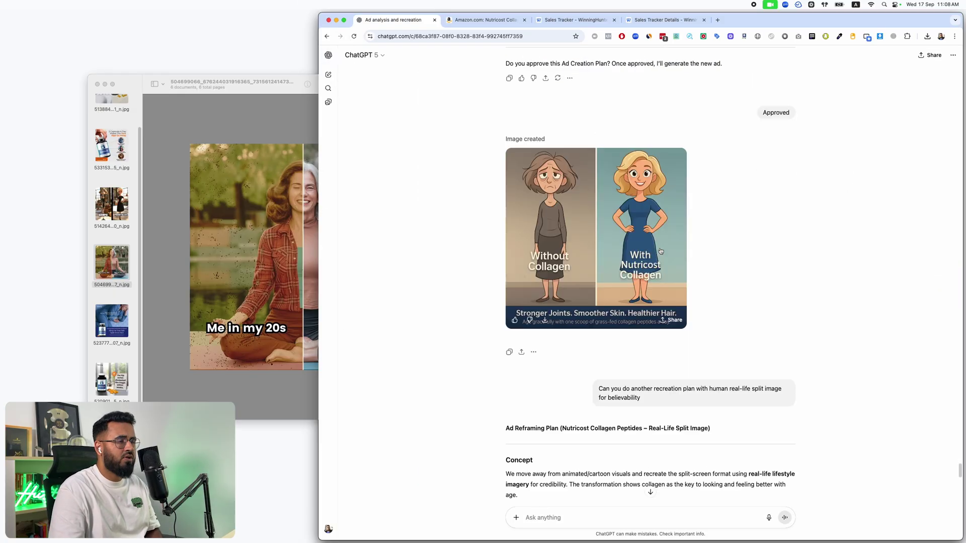
{"action": "scroll", "coordinate": [660, 248], "scroll_direction": "down", "scroll_amount": 10}
{"action": "scroll", "coordinate": [661, 249], "scroll_direction": "down", "scroll_amount": 8}
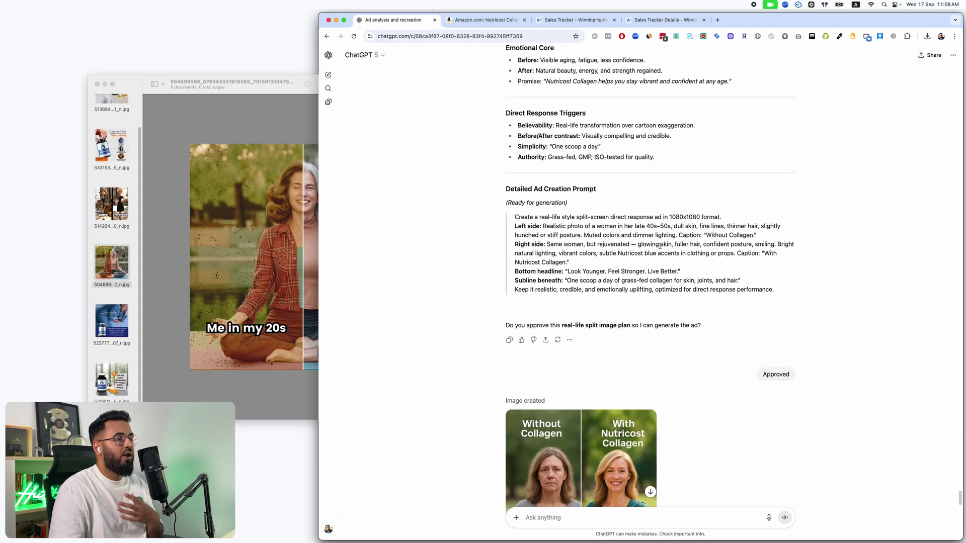
{"action": "left_click", "coordinate": [550, 275]}
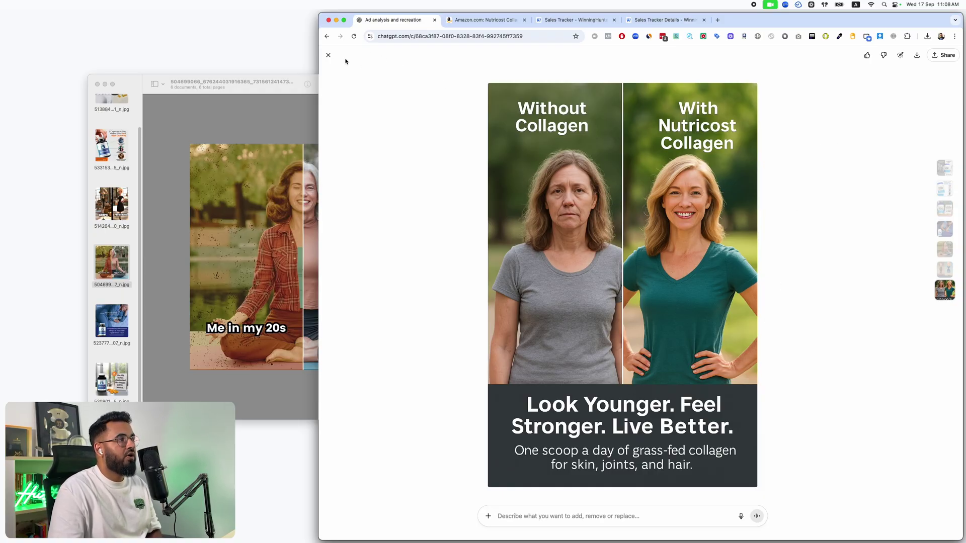
{"action": "left_click", "coordinate": [328, 55]}
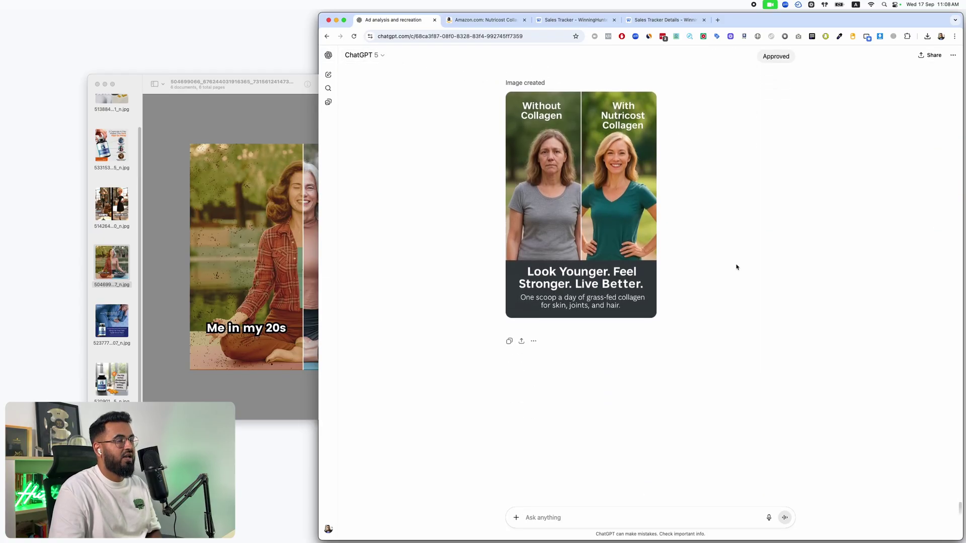
Step: Switch to the Meta Ad Library window listing Provitalize's active August 2025 ads
{"action": "scroll", "coordinate": [737, 269], "scroll_direction": "up", "scroll_amount": 10}
{"action": "scroll", "coordinate": [737, 269], "scroll_direction": "down", "scroll_amount": 15}
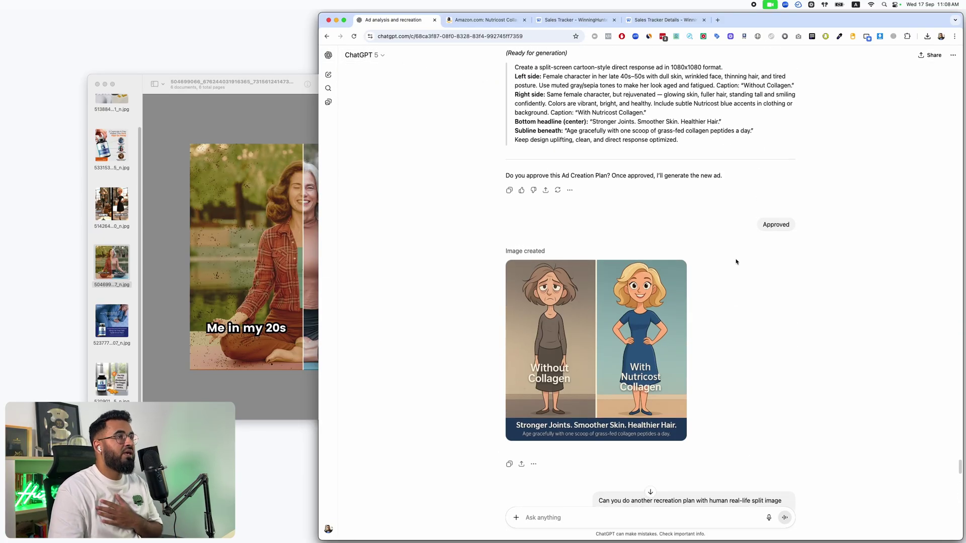
{"action": "scroll", "coordinate": [735, 259], "scroll_direction": "up", "scroll_amount": 6}
{"action": "key", "text": "ctrl+Up"}
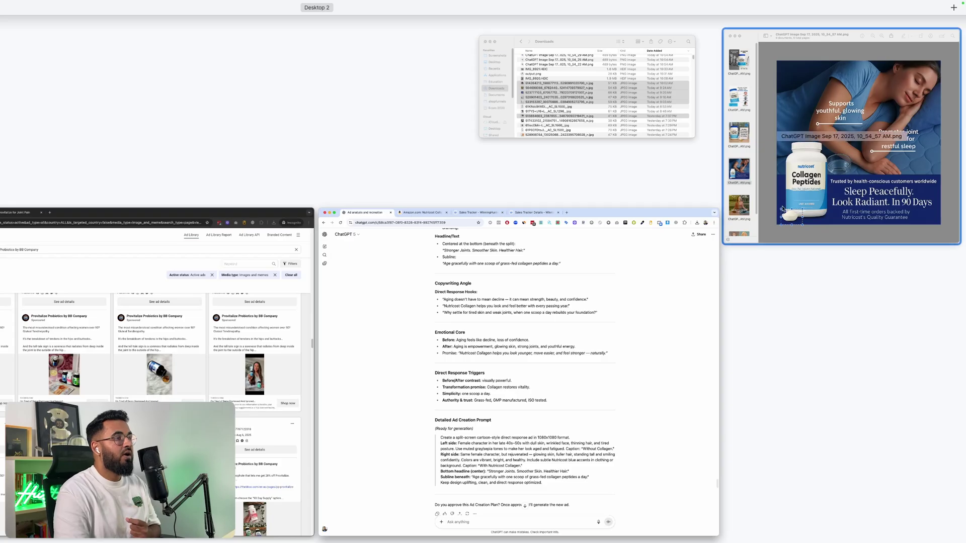
{"action": "left_click", "coordinate": [269, 346]}
{"action": "scroll", "coordinate": [774, 271], "scroll_direction": "down", "scroll_amount": 10}
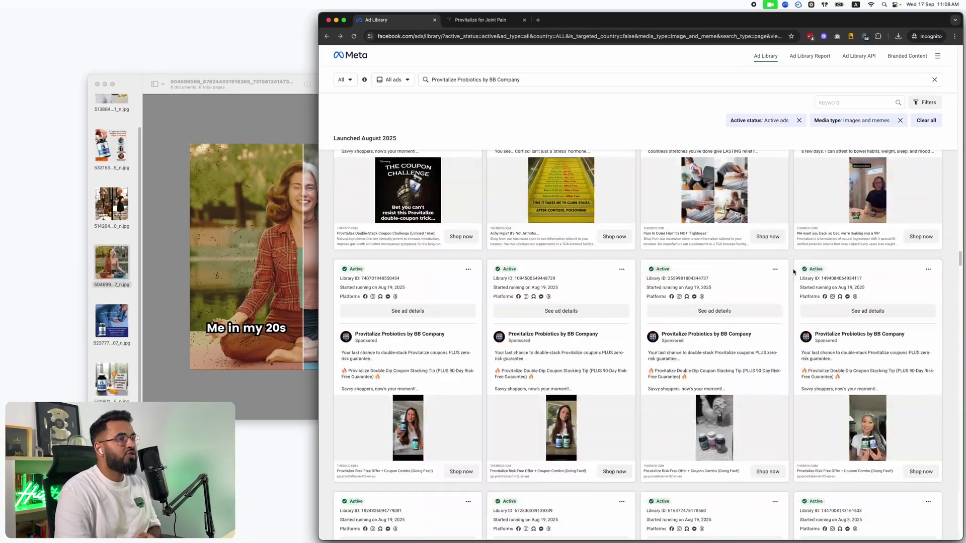
{"action": "scroll", "coordinate": [794, 272], "scroll_direction": "down", "scroll_amount": 5}
{"action": "key", "text": "ctrl+Up"}
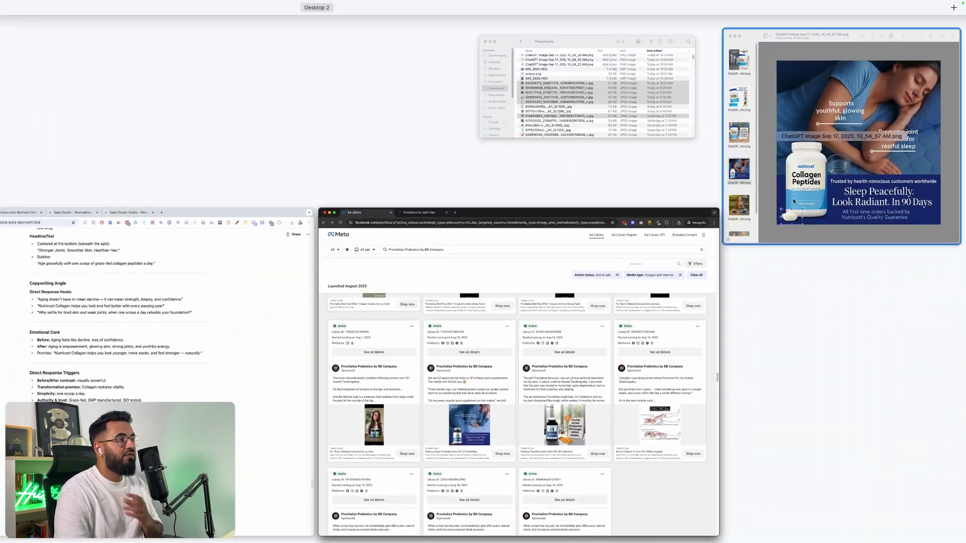
{"action": "left_click", "coordinate": [248, 417]}
{"action": "scroll", "coordinate": [677, 299], "scroll_direction": "down", "scroll_amount": 10}
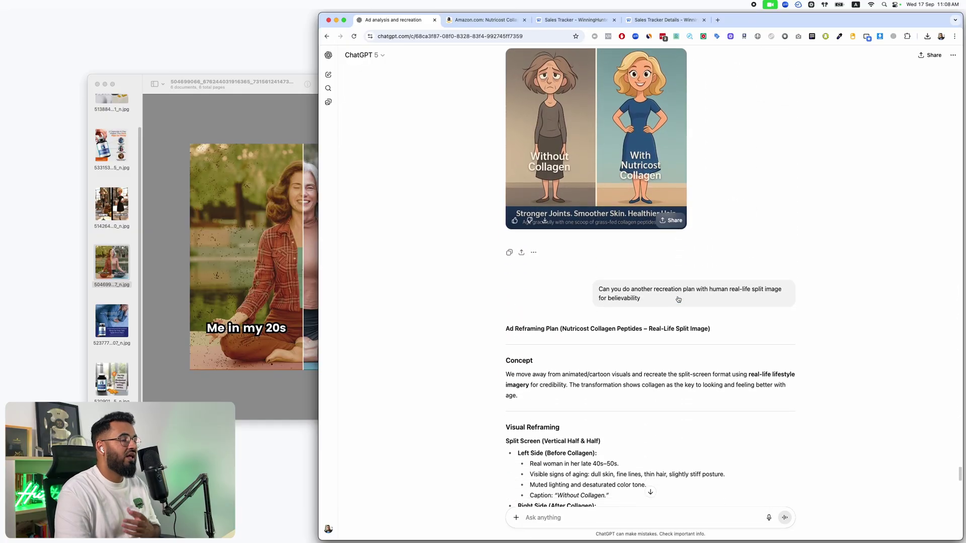
{"action": "scroll", "coordinate": [678, 300], "scroll_direction": "up", "scroll_amount": 10}
{"action": "scroll", "coordinate": [678, 299], "scroll_direction": "up", "scroll_amount": 20}
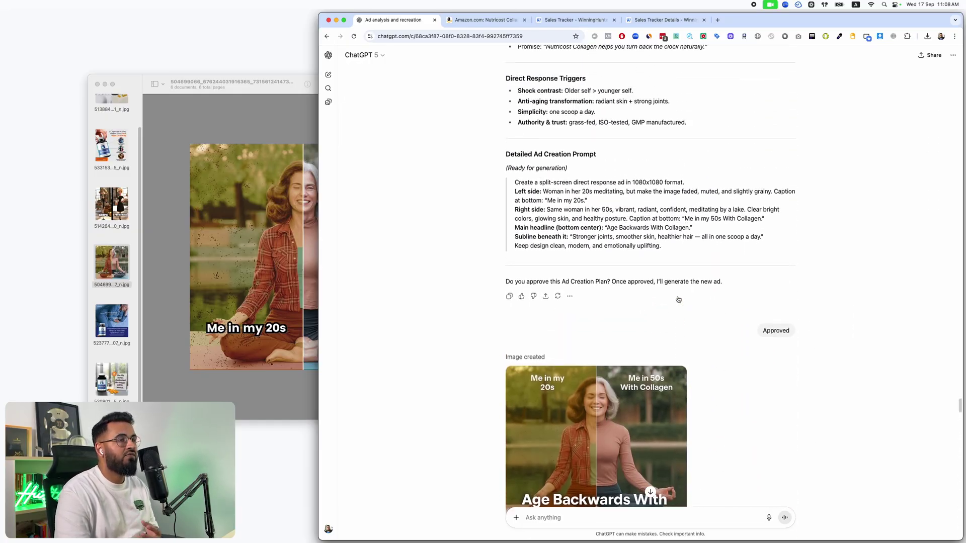
{"action": "scroll", "coordinate": [677, 299], "scroll_direction": "up", "scroll_amount": 20}
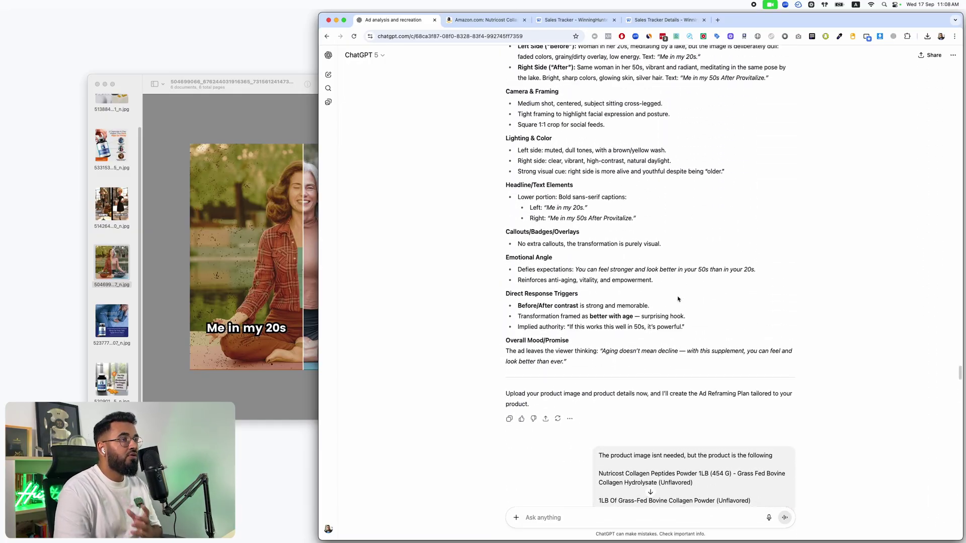
{"action": "scroll", "coordinate": [678, 299], "scroll_direction": "up", "scroll_amount": 3}
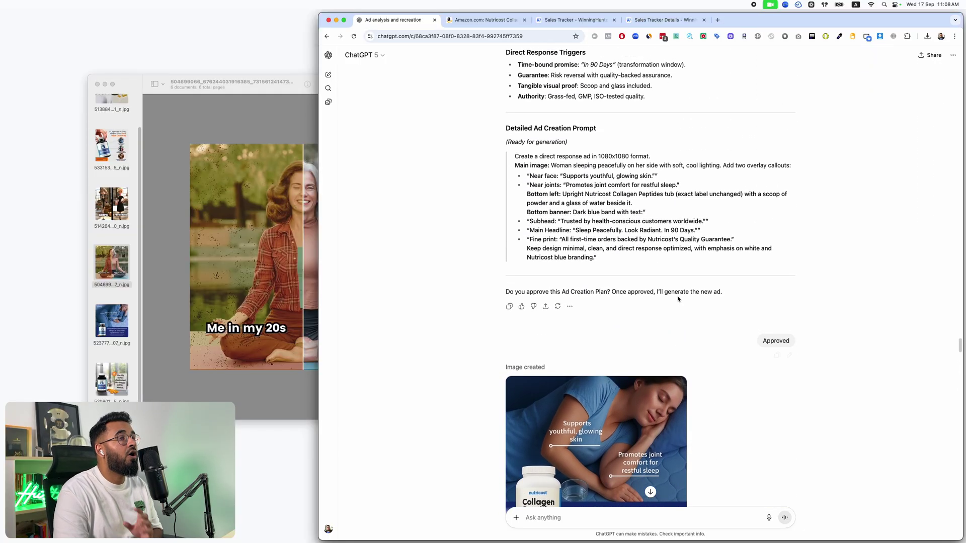
{"action": "scroll", "coordinate": [677, 299], "scroll_direction": "up", "scroll_amount": 20}
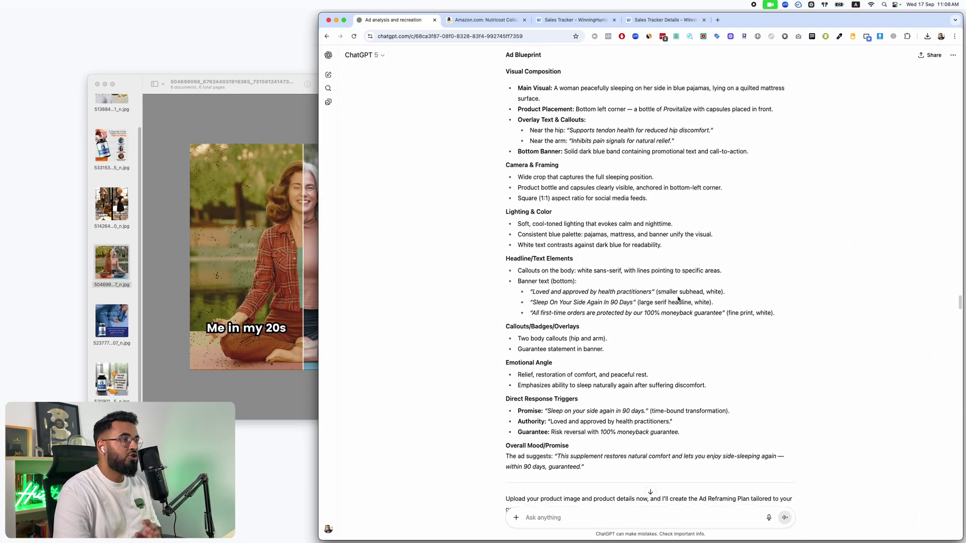
{"action": "scroll", "coordinate": [678, 300], "scroll_direction": "up", "scroll_amount": 10}
{"action": "scroll", "coordinate": [678, 299], "scroll_direction": "up", "scroll_amount": 7}
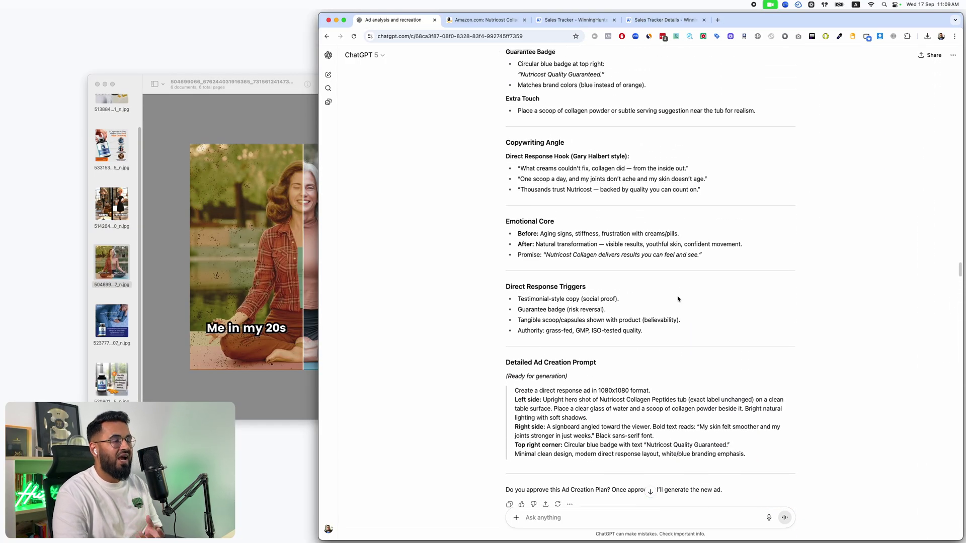
{"action": "scroll", "coordinate": [678, 299], "scroll_direction": "up", "scroll_amount": 15}
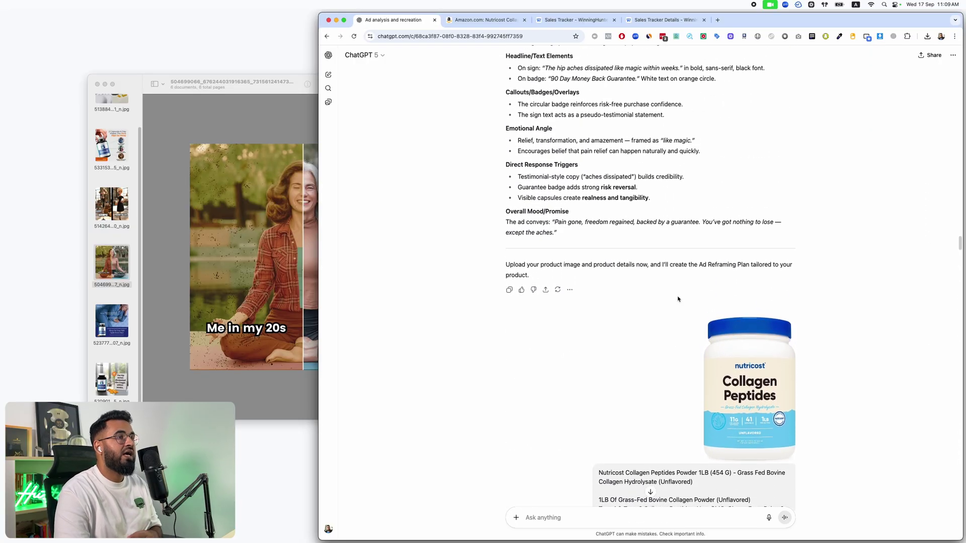
{"action": "scroll", "coordinate": [677, 299], "scroll_direction": "up", "scroll_amount": 10}
{"action": "scroll", "coordinate": [678, 300], "scroll_direction": "up", "scroll_amount": 5}
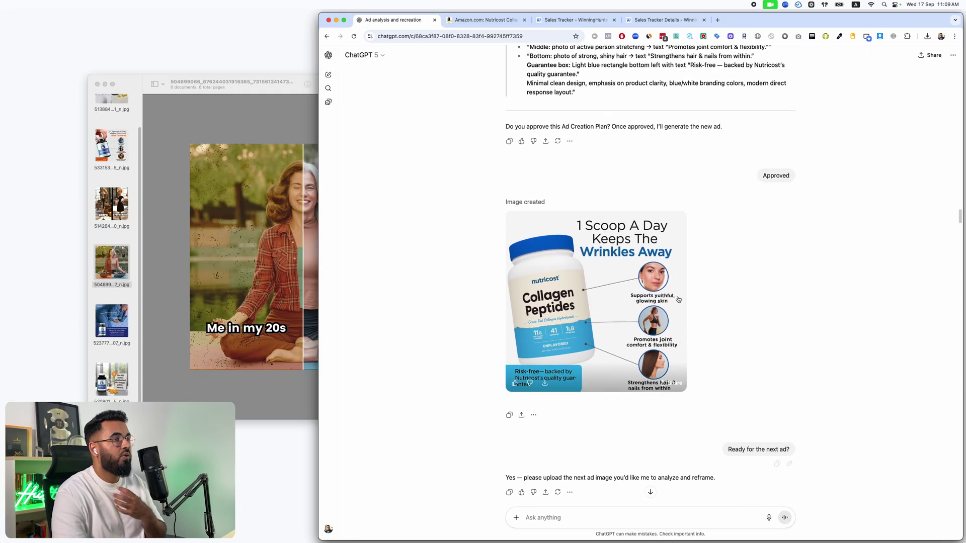
{"action": "left_click", "coordinate": [662, 290]}
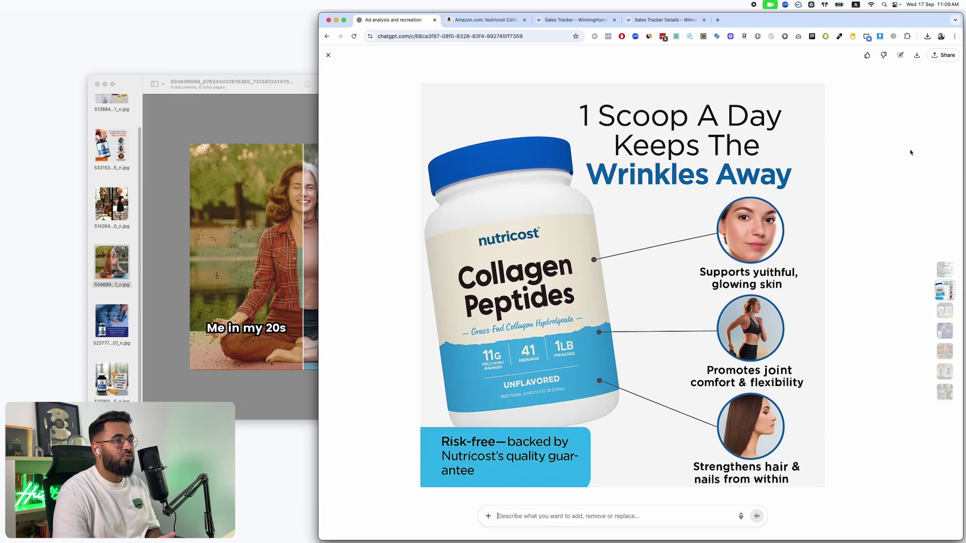
{"action": "left_click", "coordinate": [328, 55]}
{"action": "scroll", "coordinate": [723, 205], "scroll_direction": "down", "scroll_amount": 10}
{"action": "scroll", "coordinate": [723, 205], "scroll_direction": "up", "scroll_amount": 15}
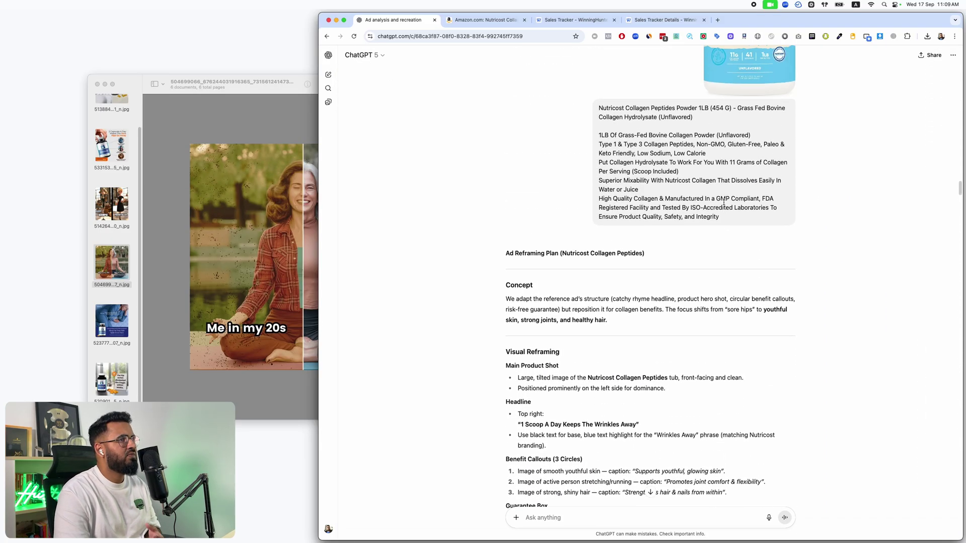
{"action": "scroll", "coordinate": [723, 205], "scroll_direction": "up", "scroll_amount": 15}
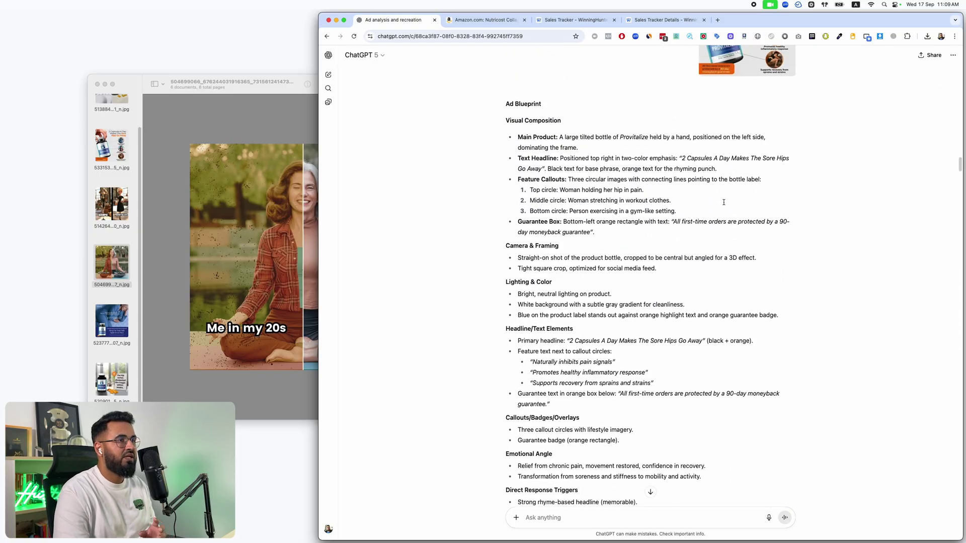
{"action": "scroll", "coordinate": [723, 205], "scroll_direction": "up", "scroll_amount": 1}
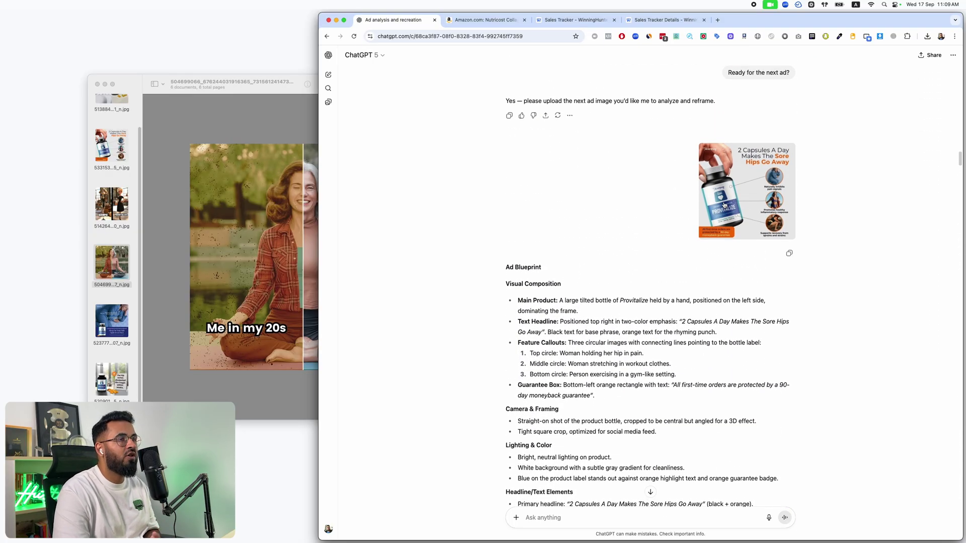
{"action": "scroll", "coordinate": [700, 156], "scroll_direction": "down", "scroll_amount": 20}
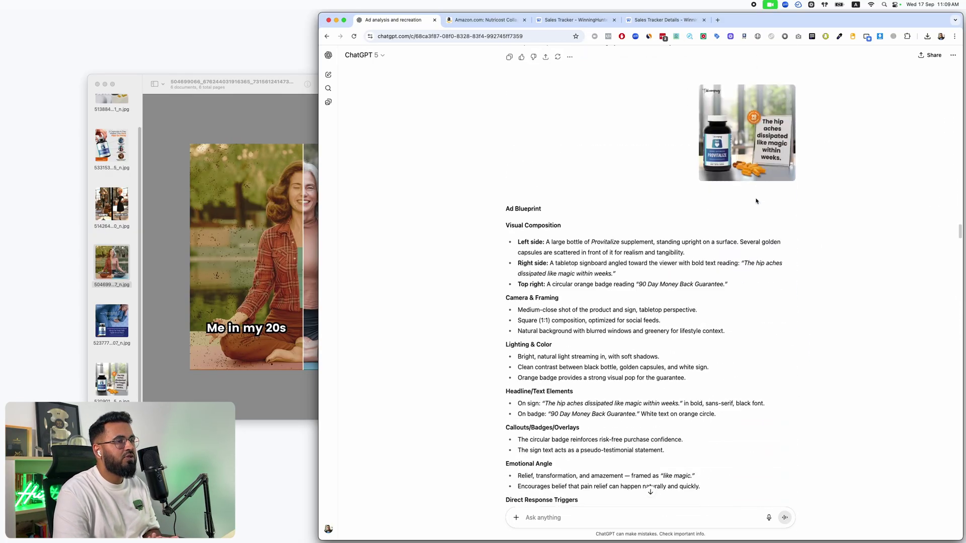
{"action": "scroll", "coordinate": [755, 201], "scroll_direction": "down", "scroll_amount": 20}
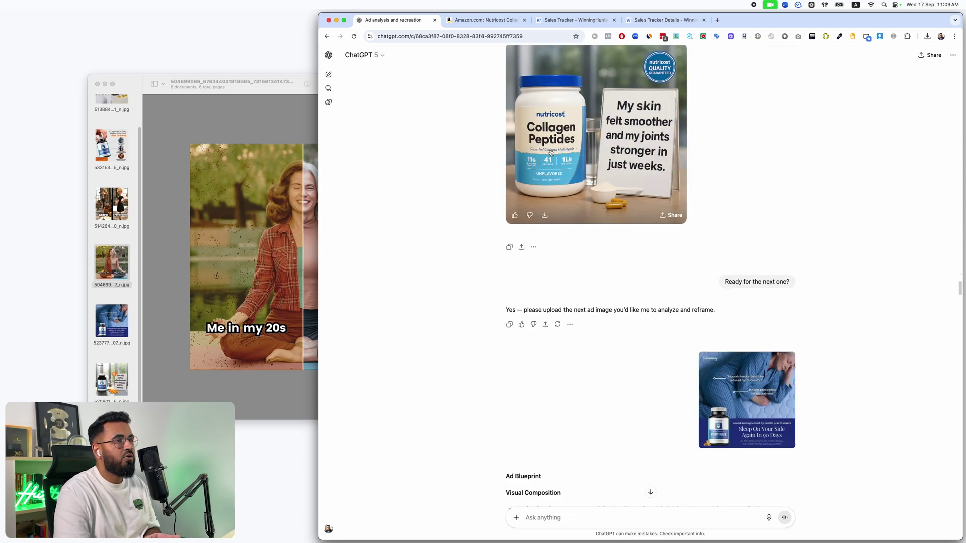
{"action": "left_click", "coordinate": [671, 200]}
{"action": "left_click", "coordinate": [900, 54]}
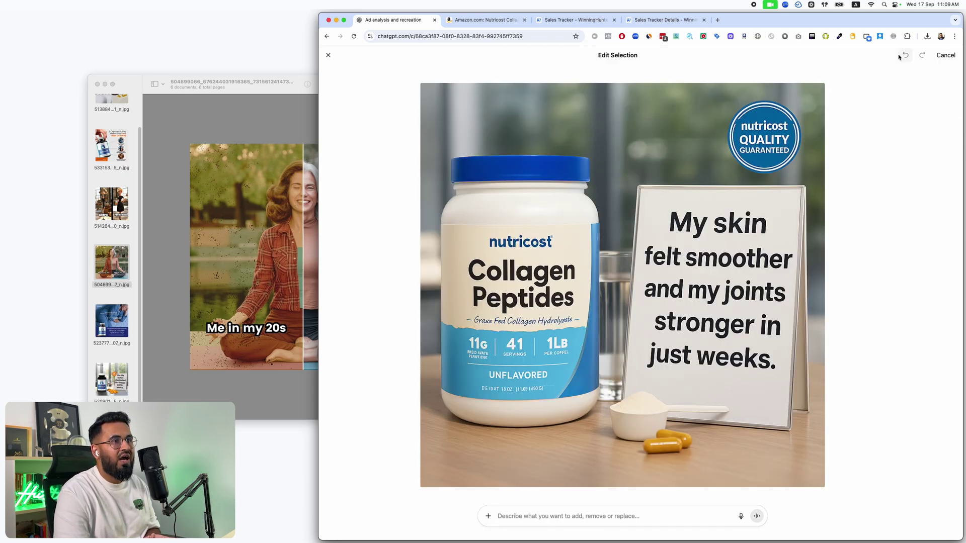
{"action": "mouse_move", "coordinate": [770, 151]}
{"action": "left_mouse_down"}
{"action": "mouse_move", "coordinate": [758, 95]}
{"action": "mouse_move", "coordinate": [759, 190]}
{"action": "left_mouse_up"}
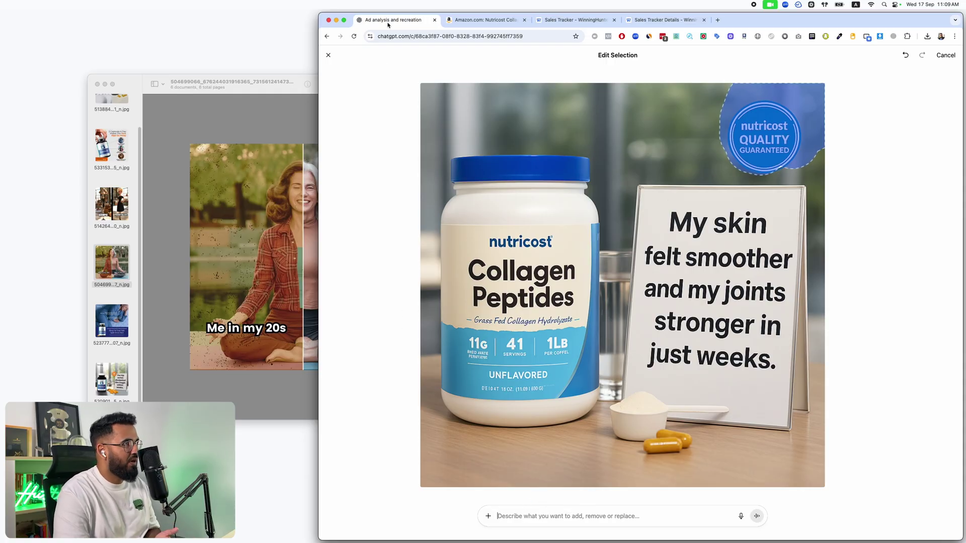
{"action": "left_click", "coordinate": [327, 55]}
{"action": "scroll", "coordinate": [804, 215], "scroll_direction": "up", "scroll_amount": 10}
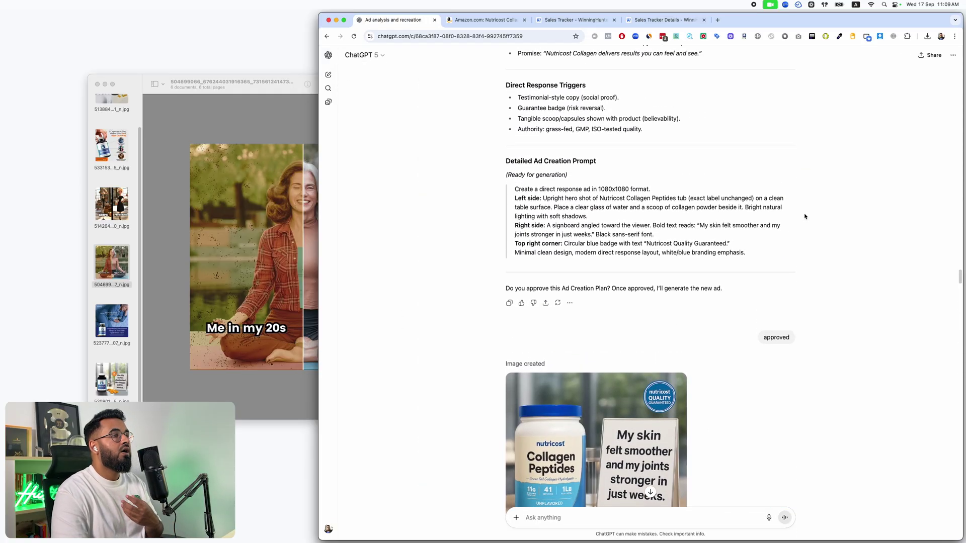
{"action": "scroll", "coordinate": [804, 216], "scroll_direction": "up", "scroll_amount": 15}
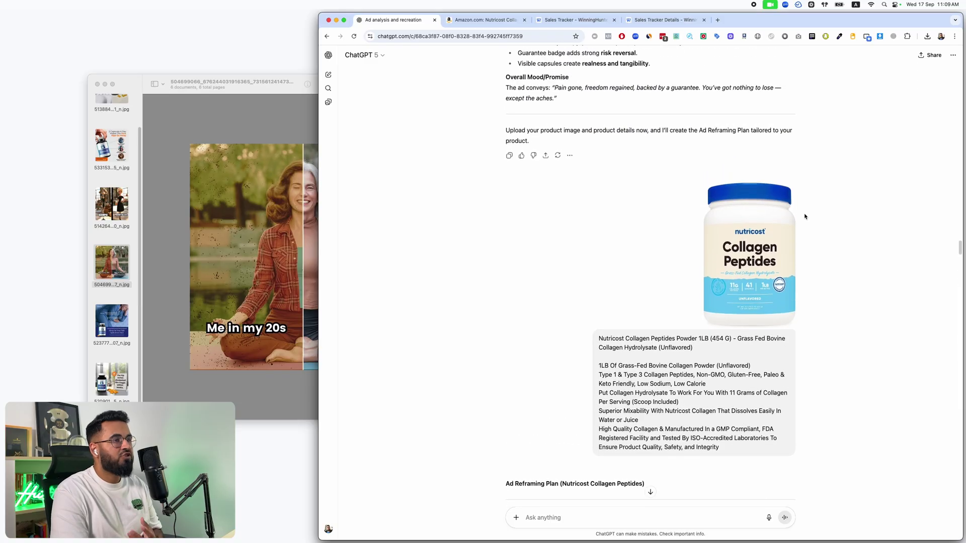
{"action": "scroll", "coordinate": [804, 216], "scroll_direction": "up", "scroll_amount": 8}
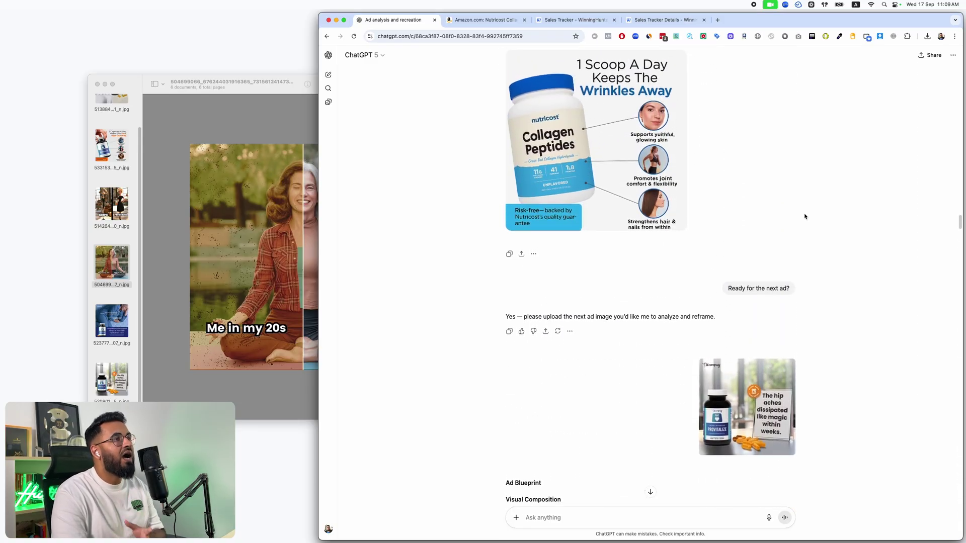
{"action": "scroll", "coordinate": [804, 216], "scroll_direction": "up", "scroll_amount": 10}
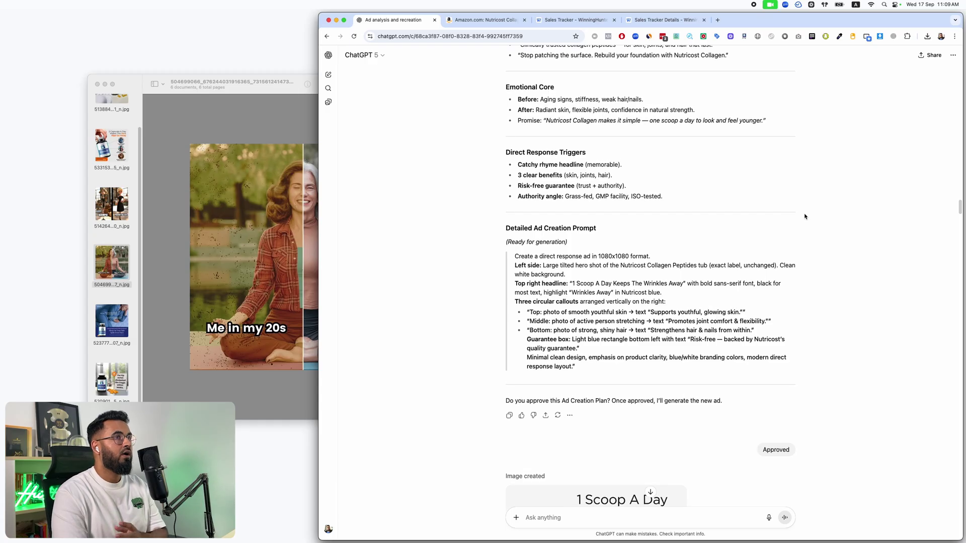
{"action": "scroll", "coordinate": [804, 217], "scroll_direction": "up", "scroll_amount": 10}
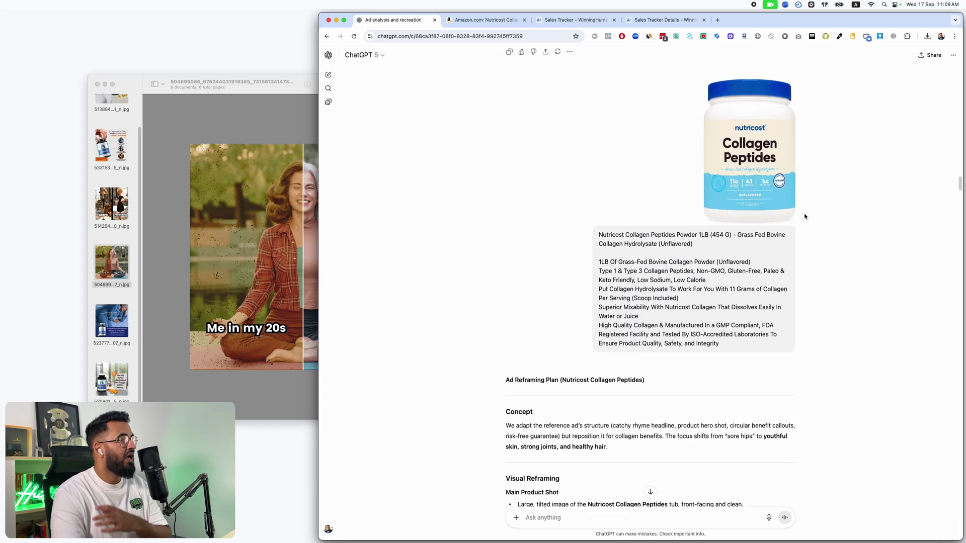
{"action": "scroll", "coordinate": [804, 217], "scroll_direction": "down", "scroll_amount": 4}
{"action": "scroll", "coordinate": [804, 216], "scroll_direction": "up", "scroll_amount": 15}
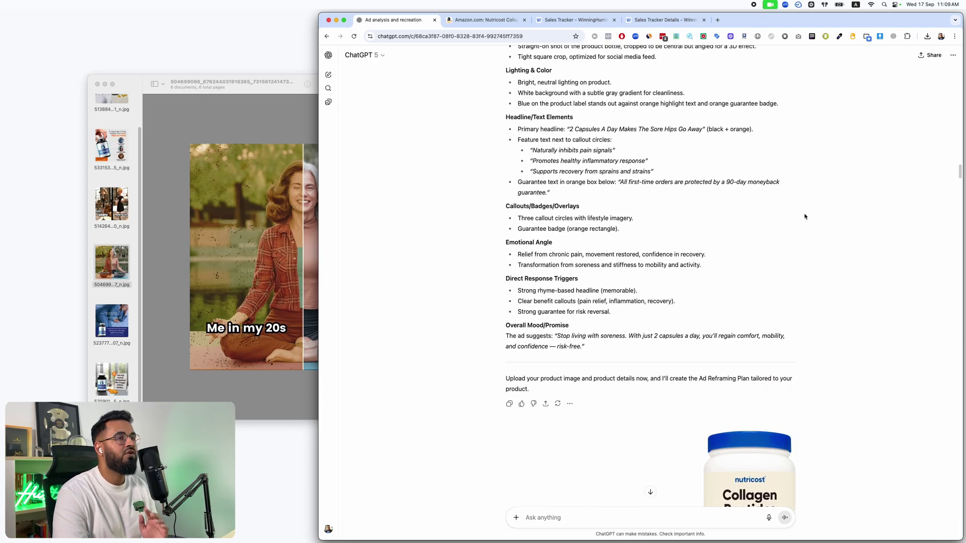
{"action": "scroll", "coordinate": [804, 216], "scroll_direction": "up", "scroll_amount": 10}
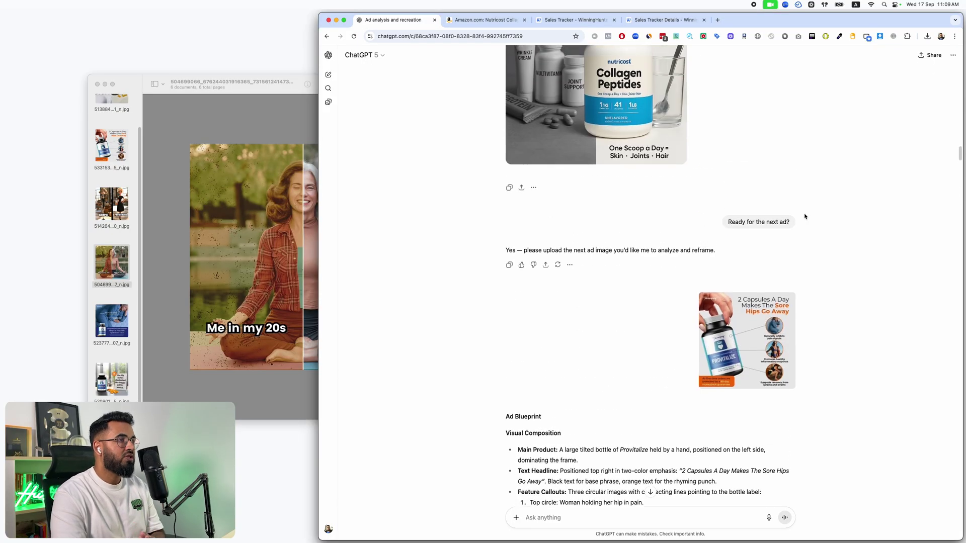
{"action": "scroll", "coordinate": [804, 216], "scroll_direction": "up", "scroll_amount": 15}
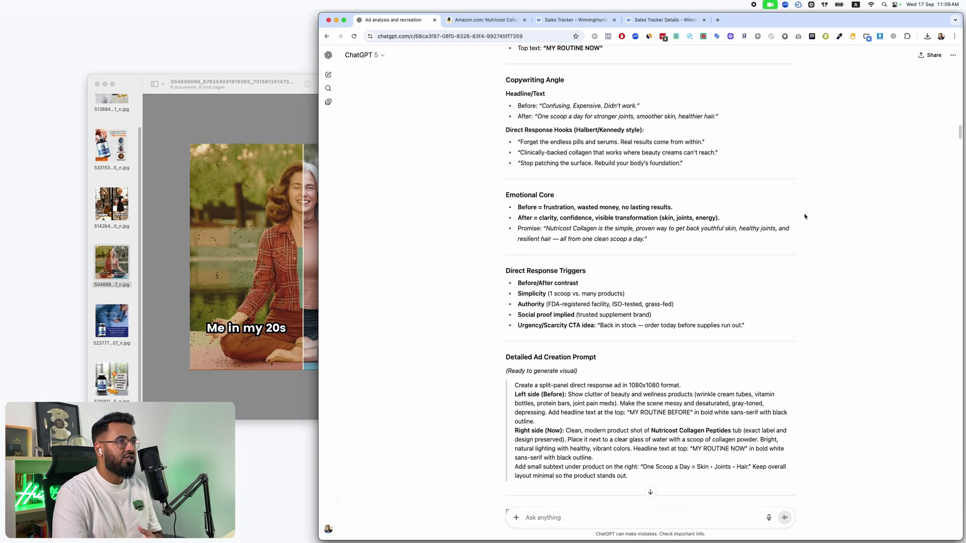
{"action": "scroll", "coordinate": [804, 216], "scroll_direction": "up", "scroll_amount": 7}
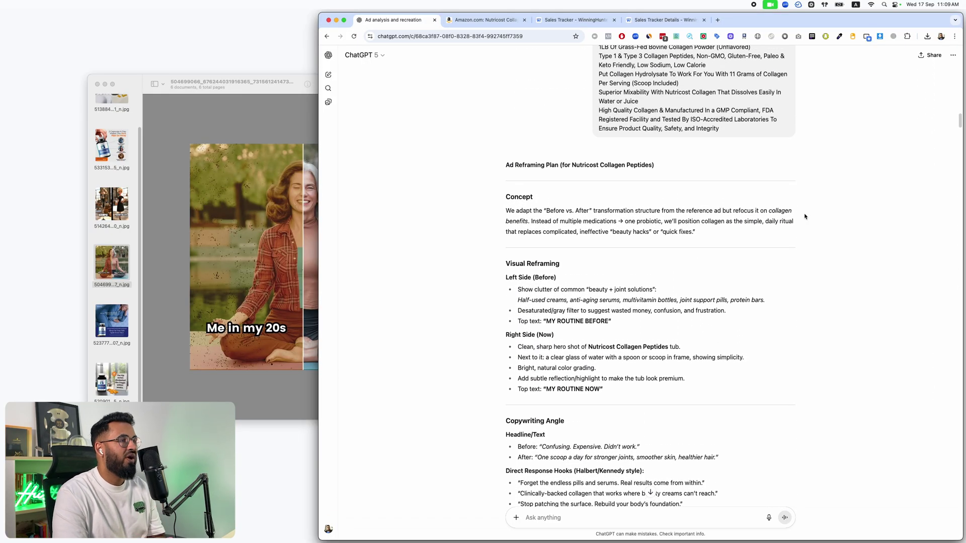
{"action": "scroll", "coordinate": [804, 216], "scroll_direction": "up", "scroll_amount": 20}
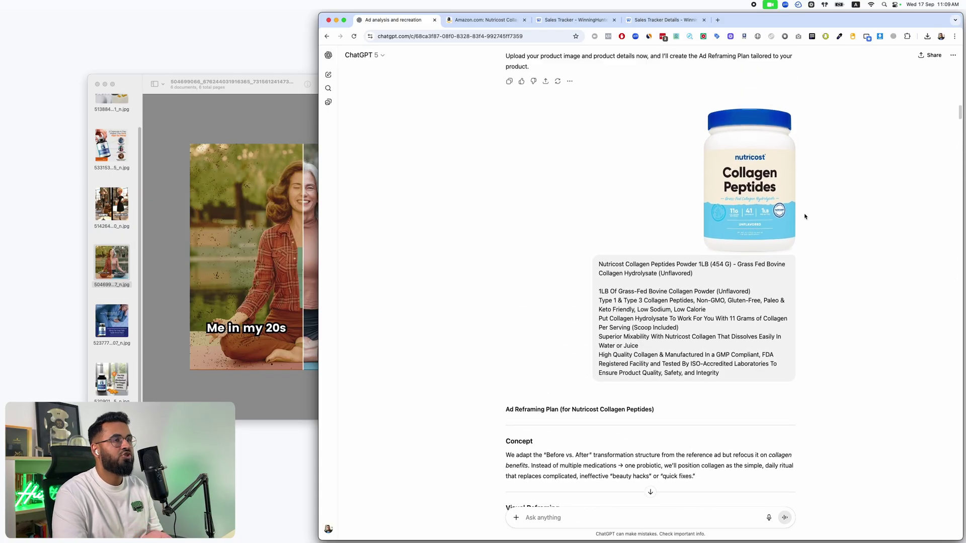
{"action": "scroll", "coordinate": [805, 216], "scroll_direction": "up", "scroll_amount": 20}
{"action": "scroll", "coordinate": [805, 217], "scroll_direction": "down", "scroll_amount": 4}
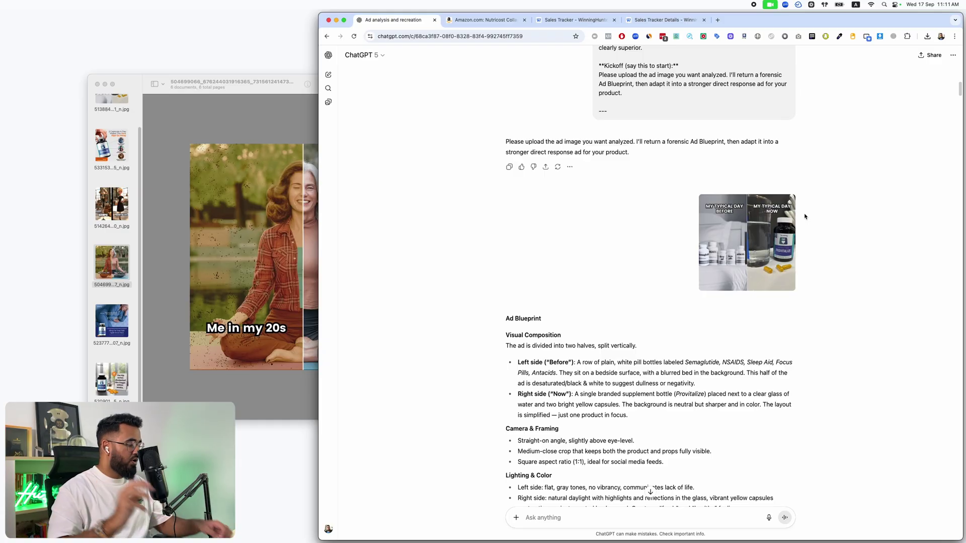
Step: Load shopfunnels.net in a new tab and open its White-Label Dropshipping community
{"action": "key", "text": "super+t"}
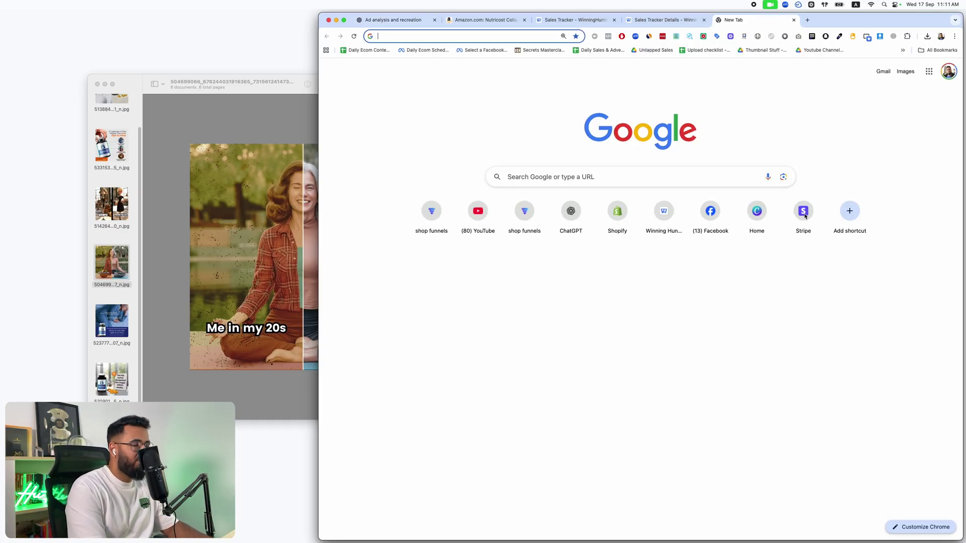
{"action": "type", "text": "wh"}
{"action": "key", "text": "BackSpace"}
{"action": "key", "text": "BackSpace"}
{"action": "key", "text": "BackSpace"}
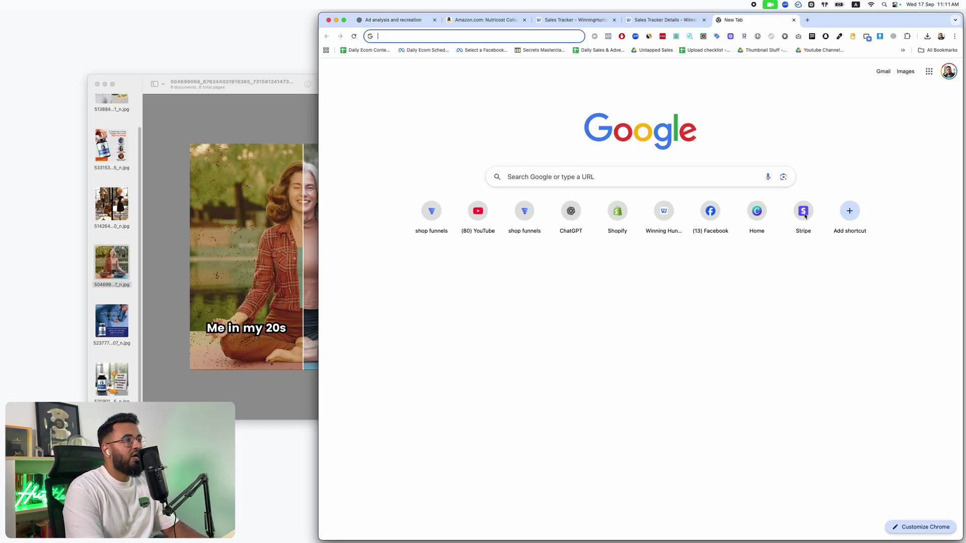
{"action": "type", "text": "shp"}
{"action": "key", "text": "BackSpace"}
{"action": "type", "text": "op"}
{"action": "key", "text": "Return"}
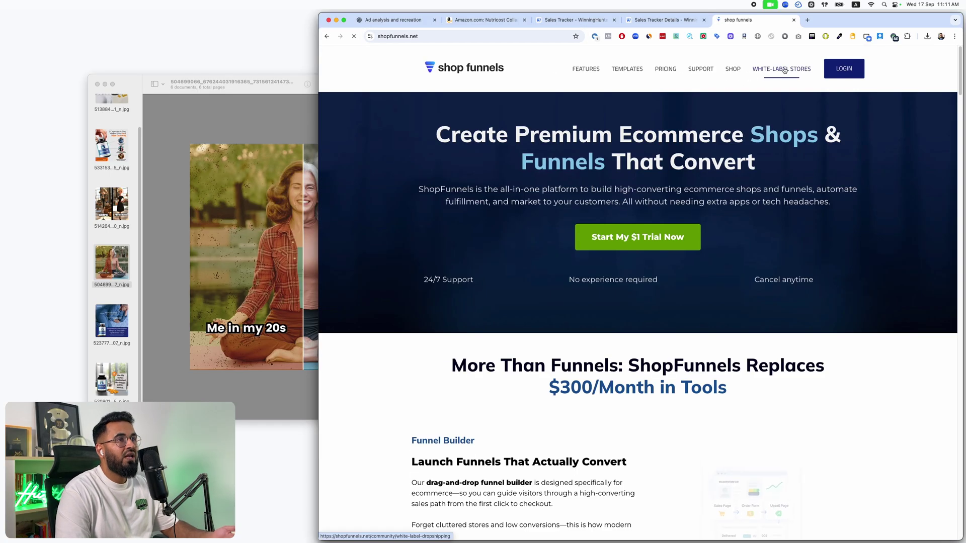
{"action": "left_click", "coordinate": [767, 80]}
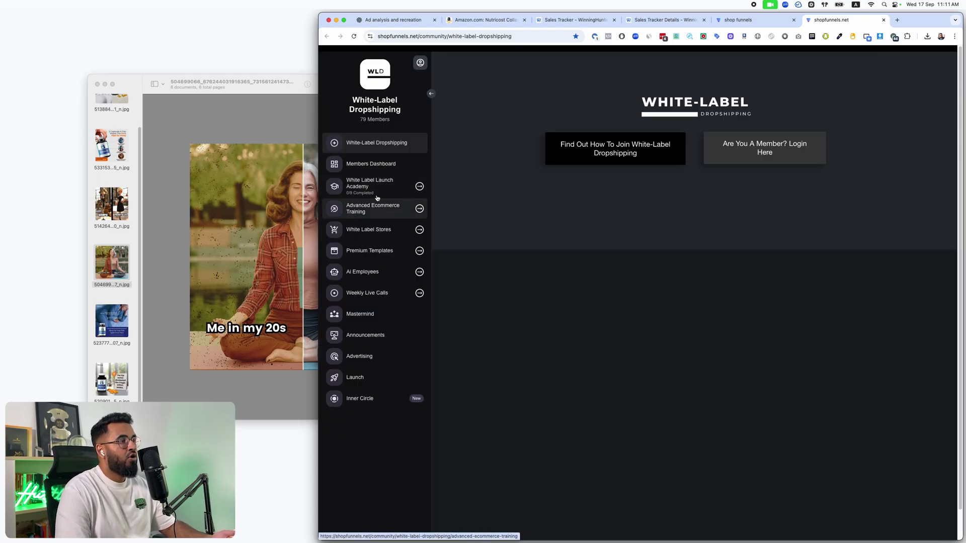
{"action": "left_click", "coordinate": [372, 186]}
Step: Show the White Label Stores funnels, then the Ai Employees list in the community
{"action": "left_click", "coordinate": [400, 232]}
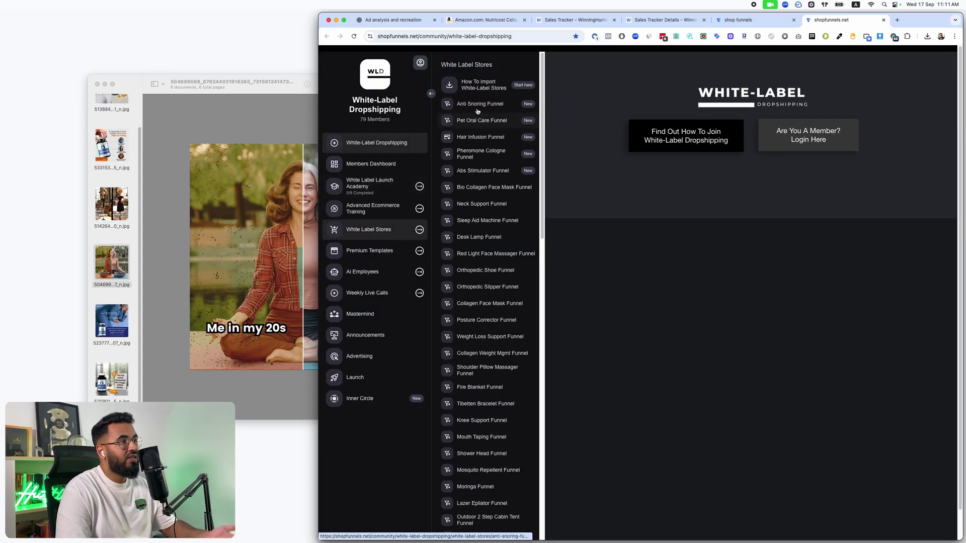
{"action": "left_click", "coordinate": [379, 270]}
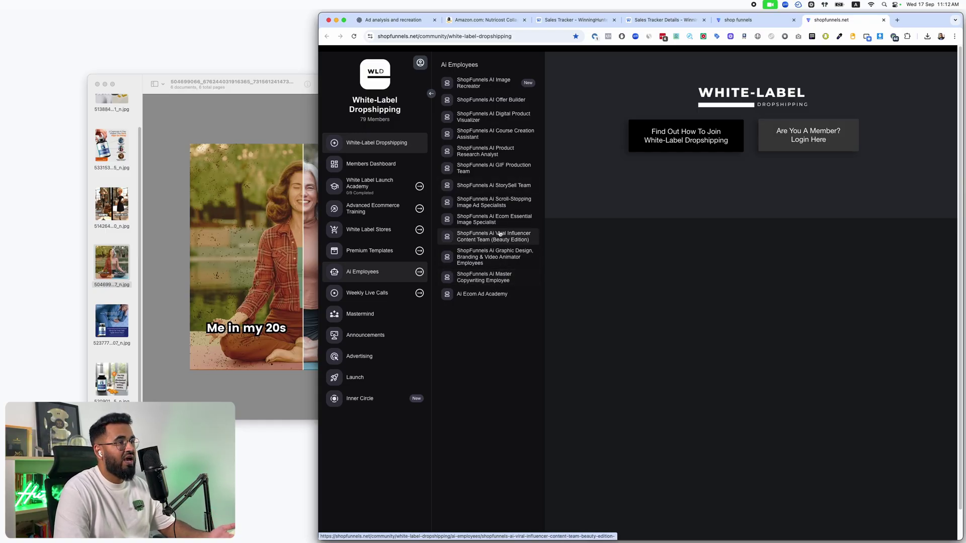
Step: Open the Ai Scroll-Stopping Image Ad Specialists entry and log in with the saved credentials
{"action": "left_click", "coordinate": [495, 203]}
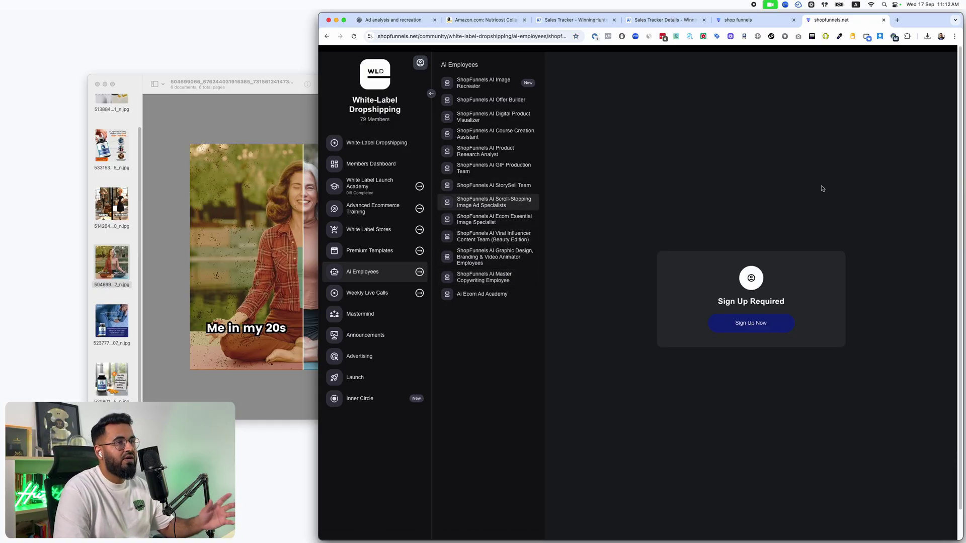
{"action": "left_click", "coordinate": [745, 324]}
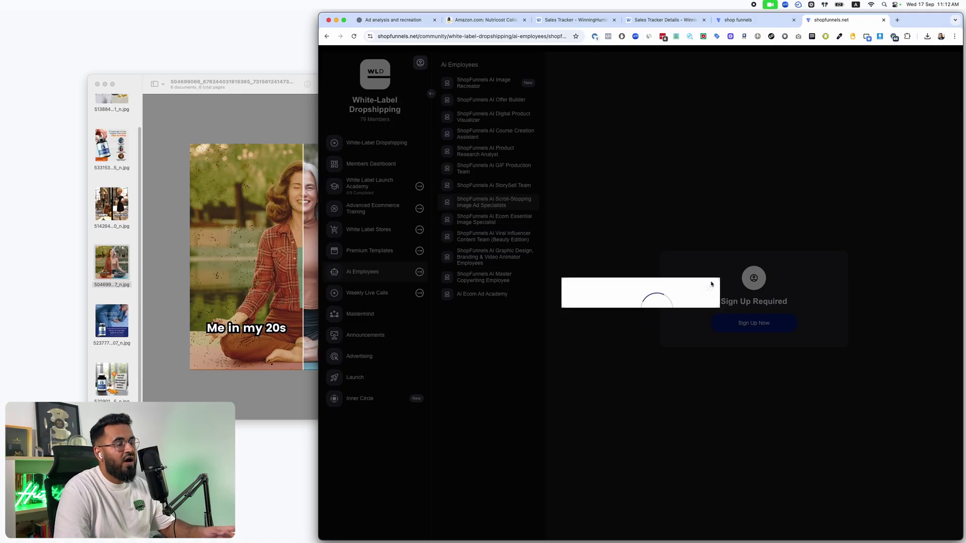
{"action": "left_click", "coordinate": [654, 338]}
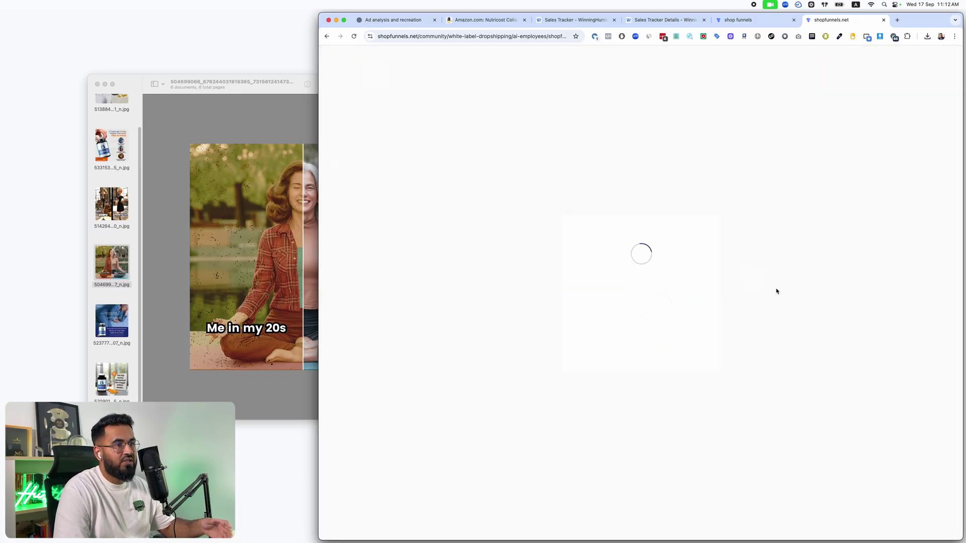